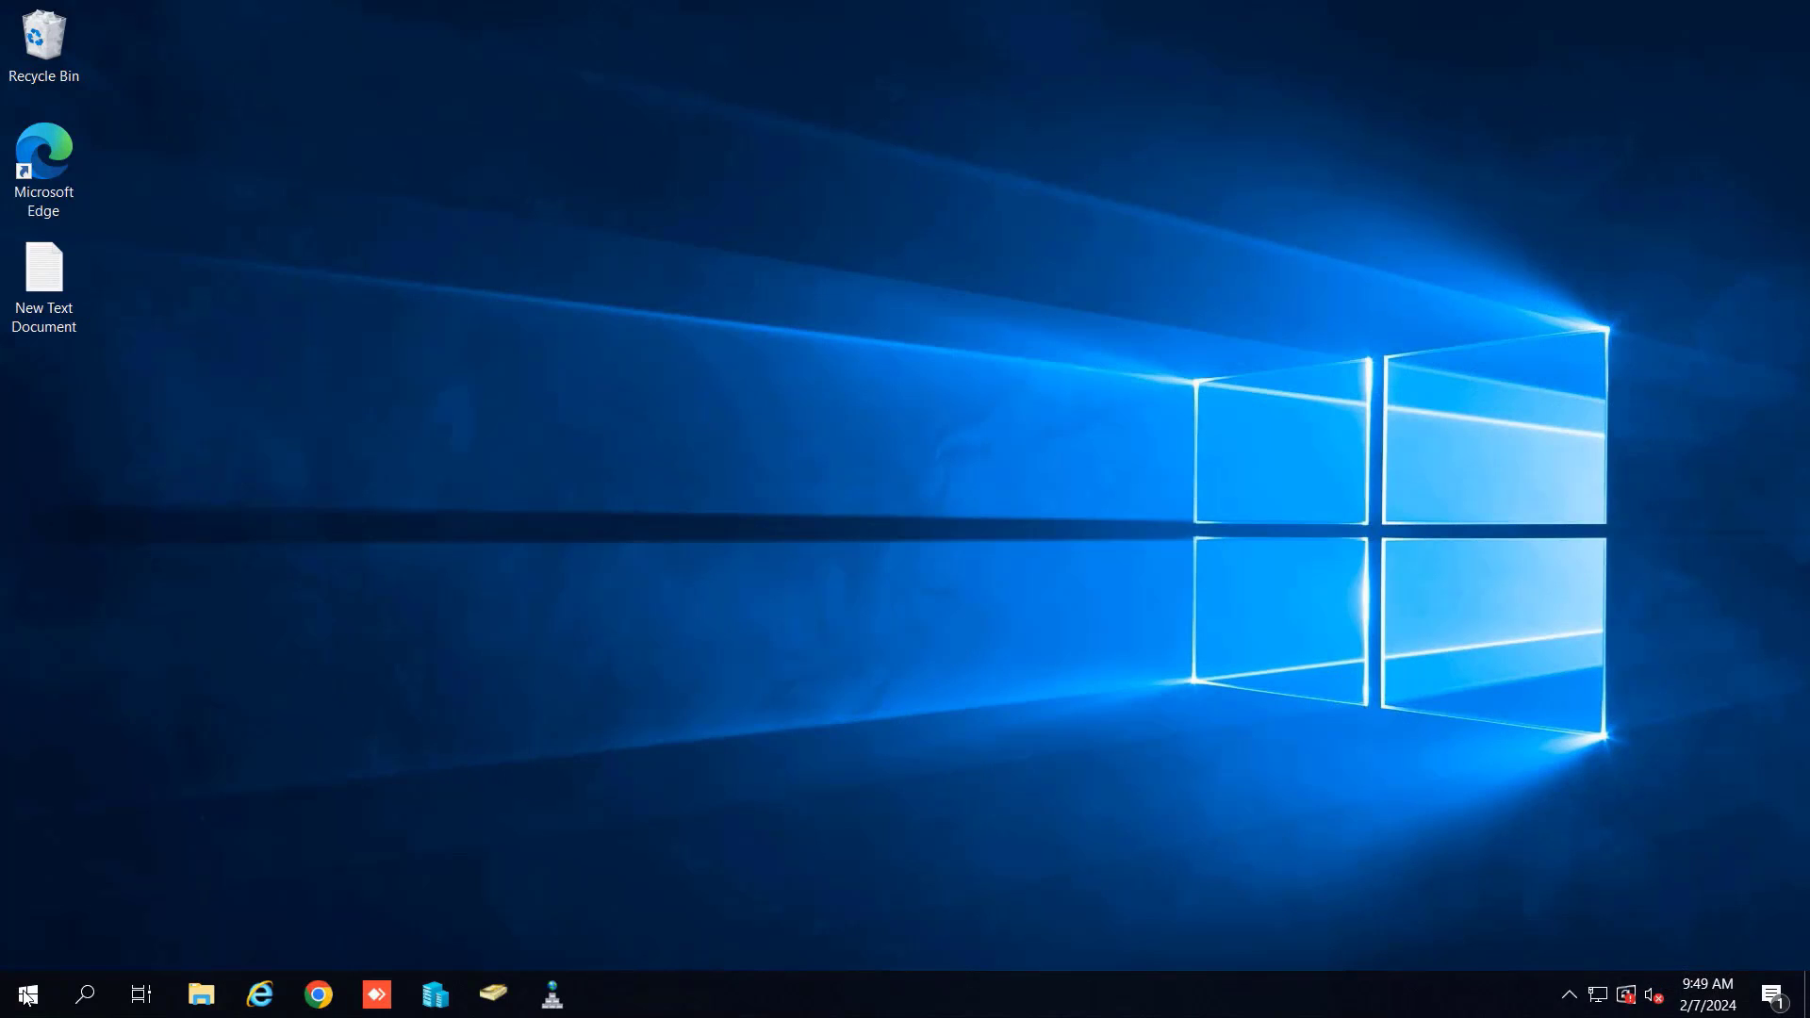
- Launch ADSI Edit as administrator from the Windows Administrative Tools folder
click(26, 995)
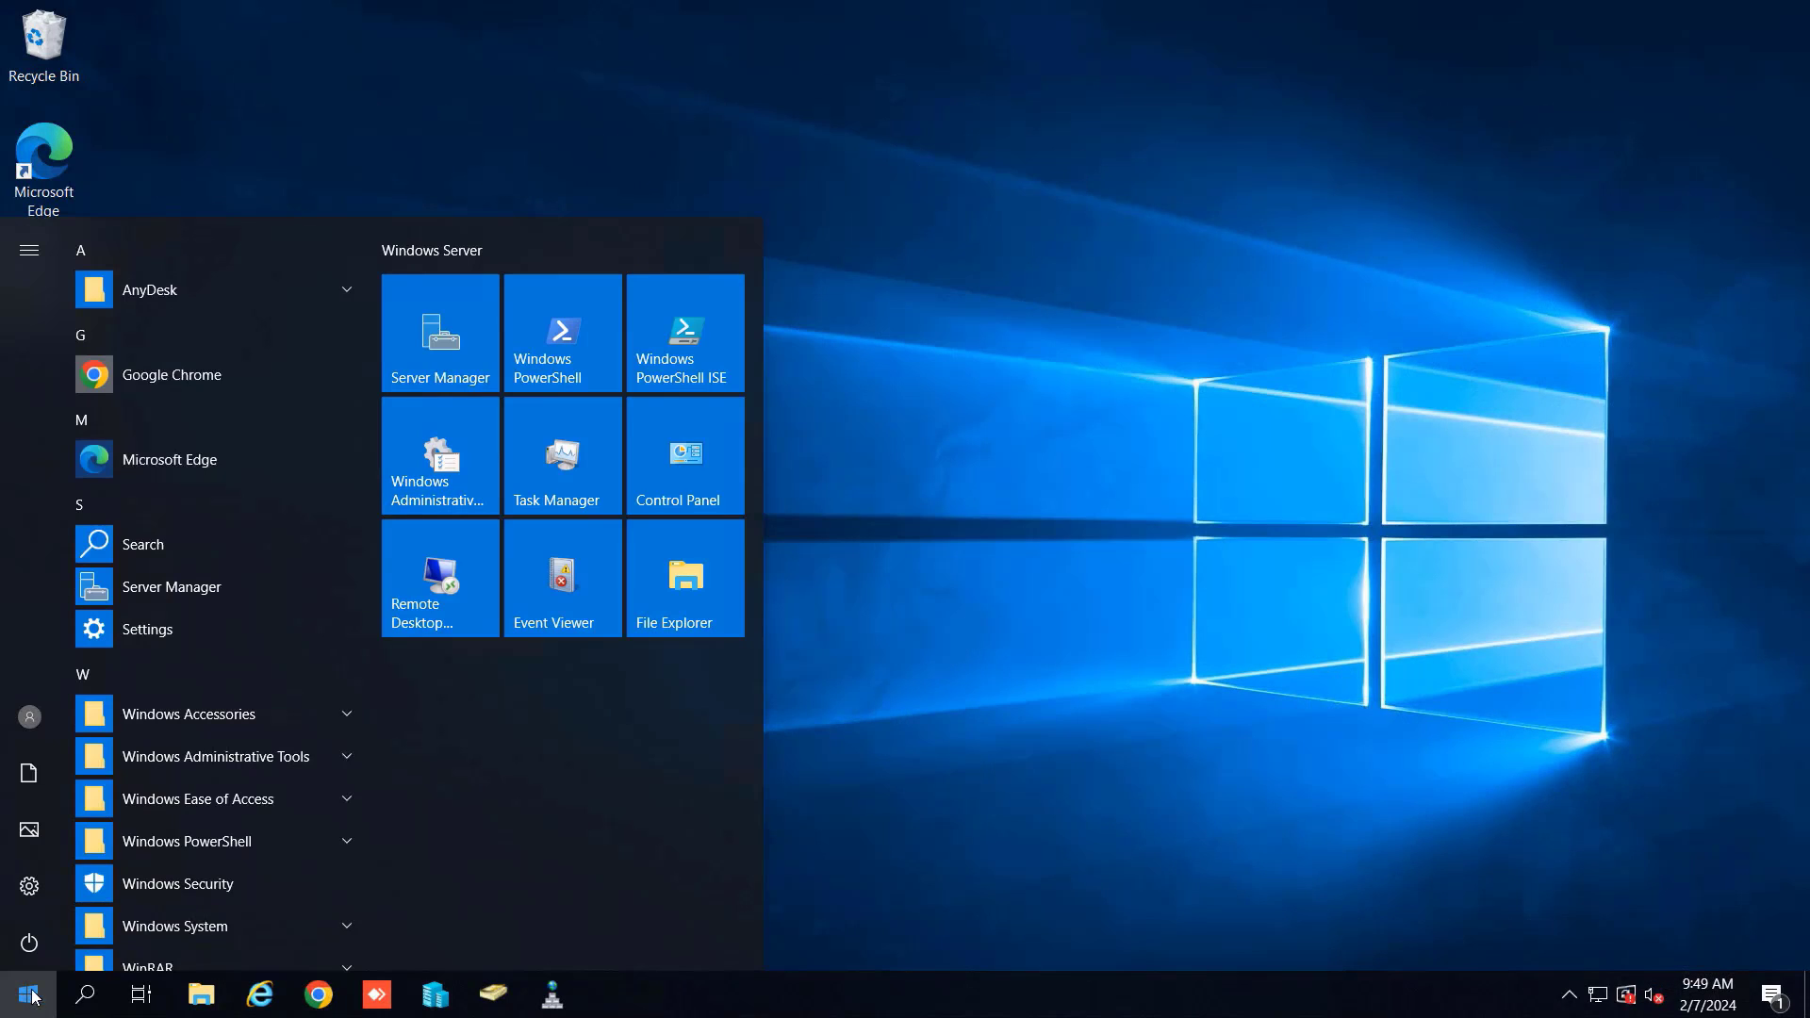
click(438, 461)
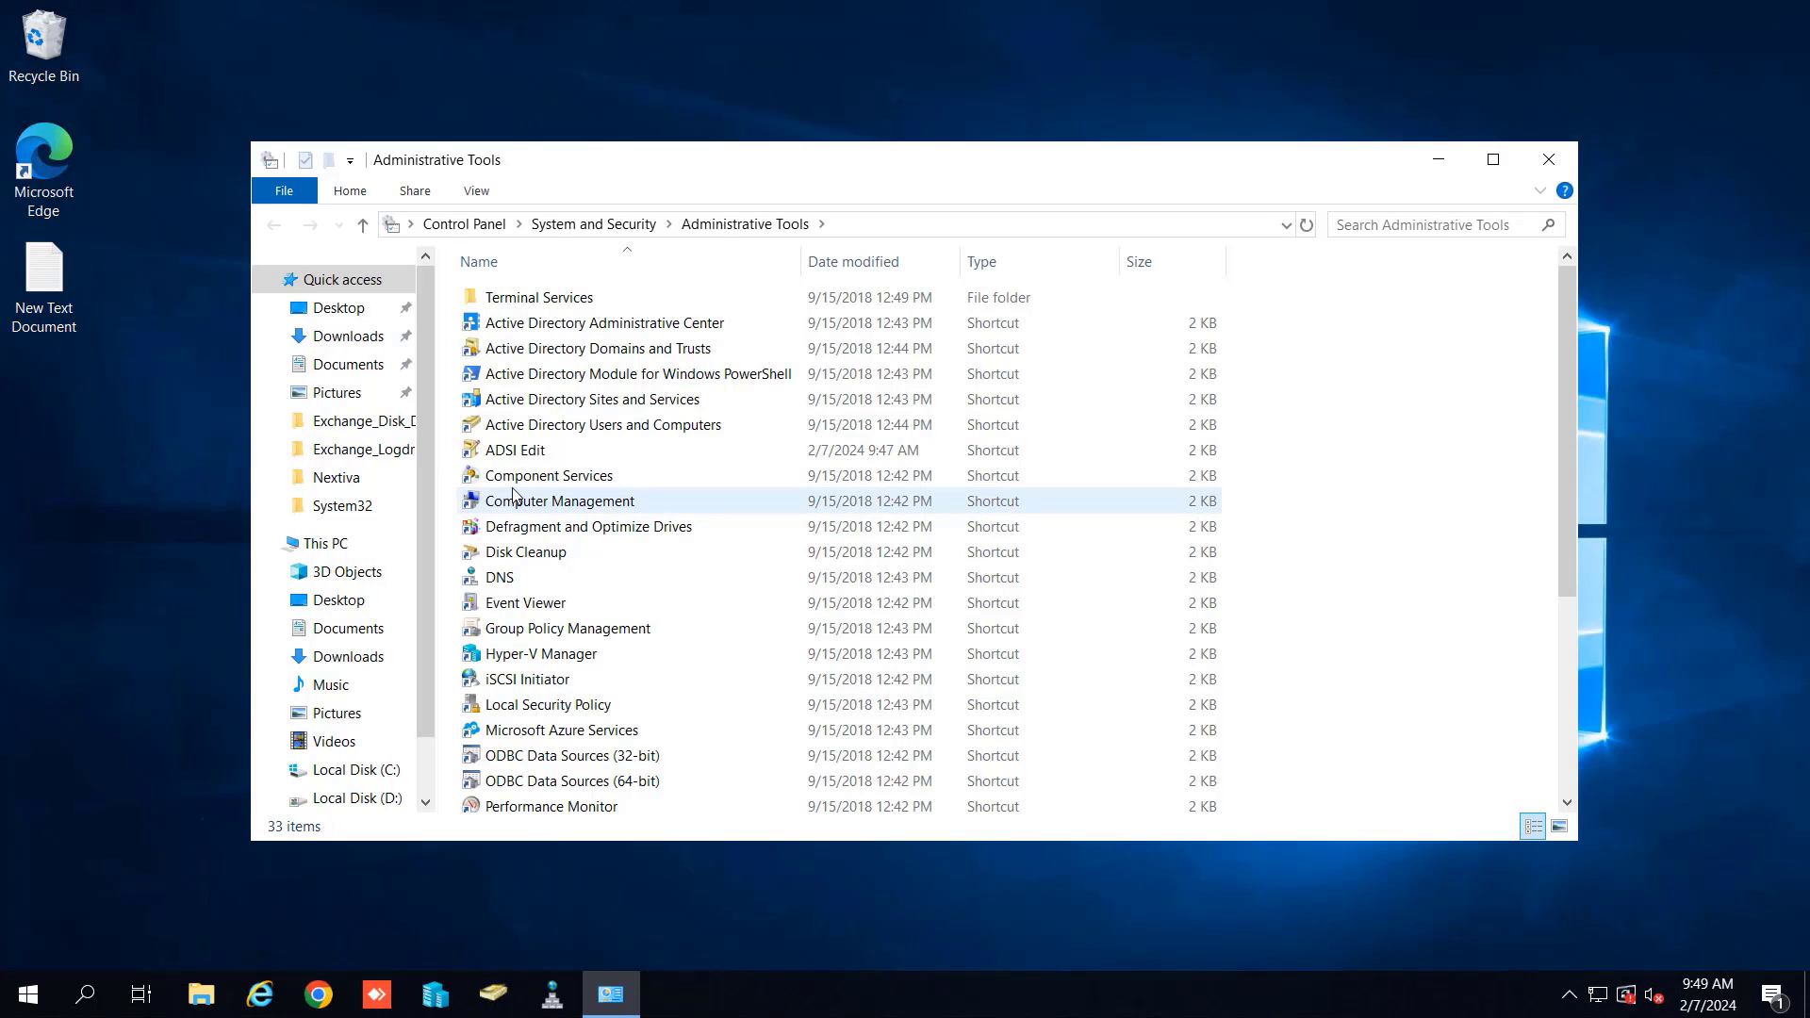
right_click(499, 452)
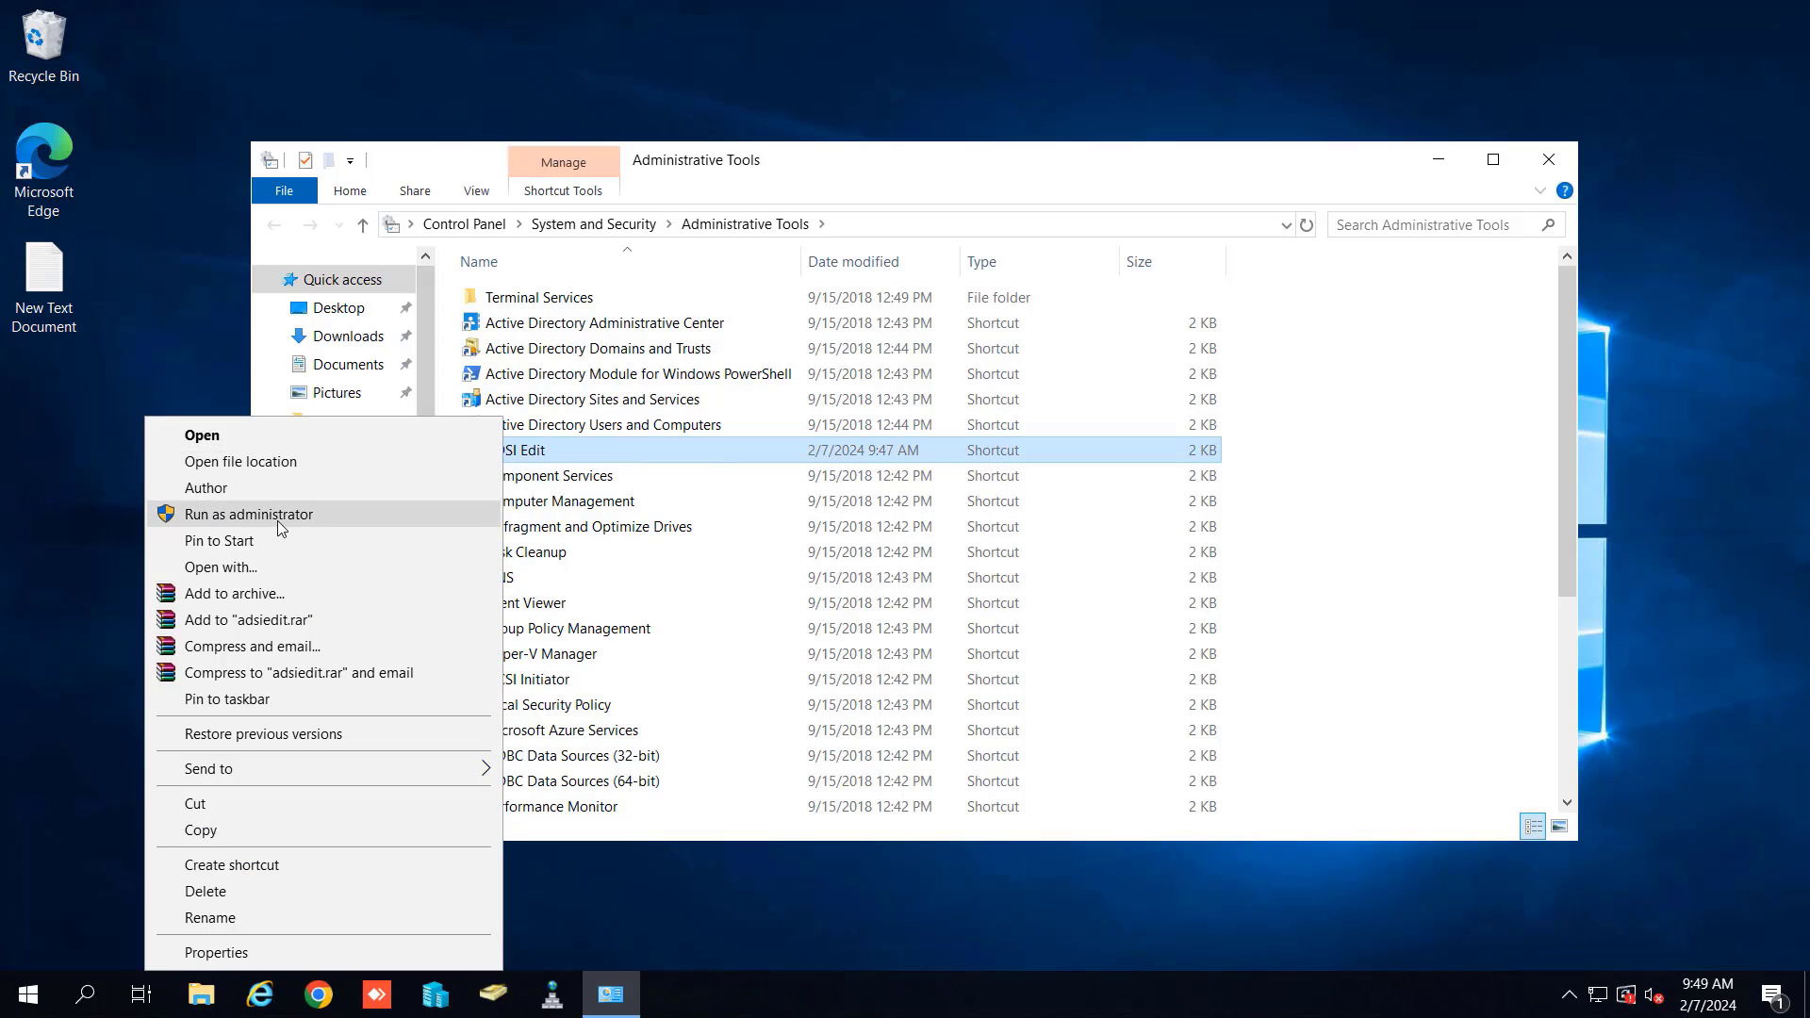
click(281, 516)
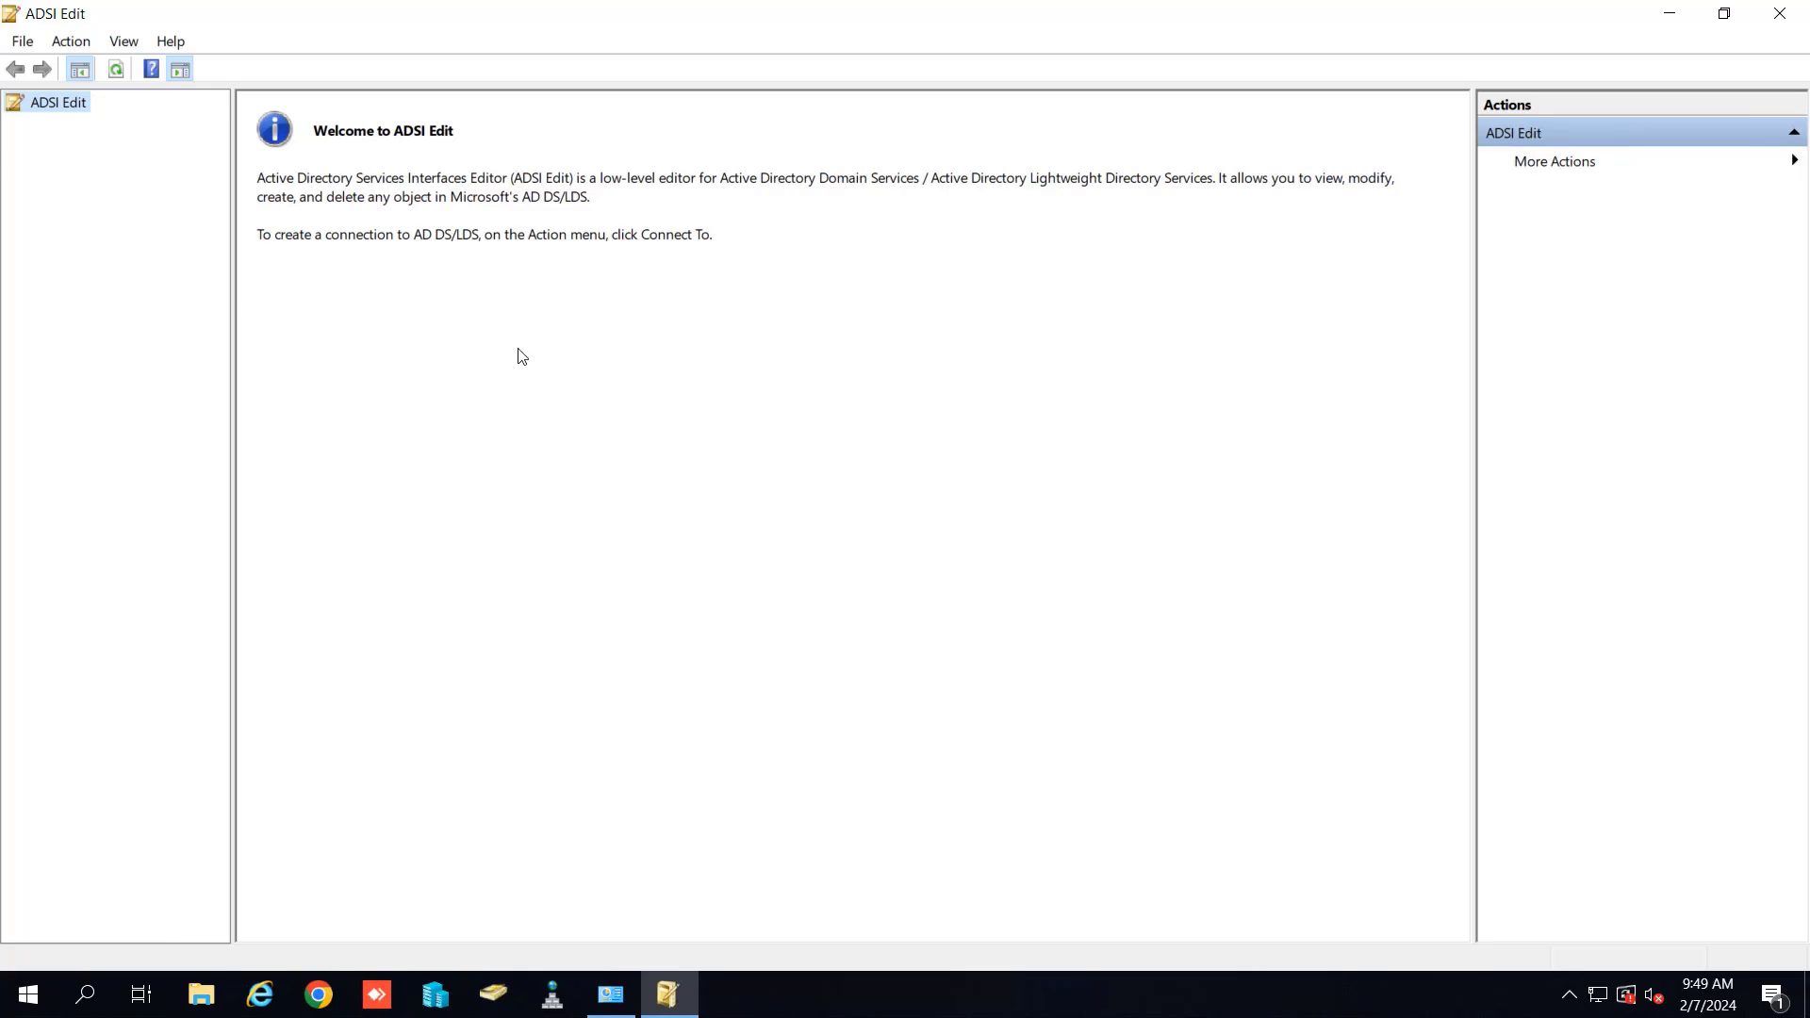
- Create a new ADSI Edit connection to the Configuration naming context
right_click(68, 114)
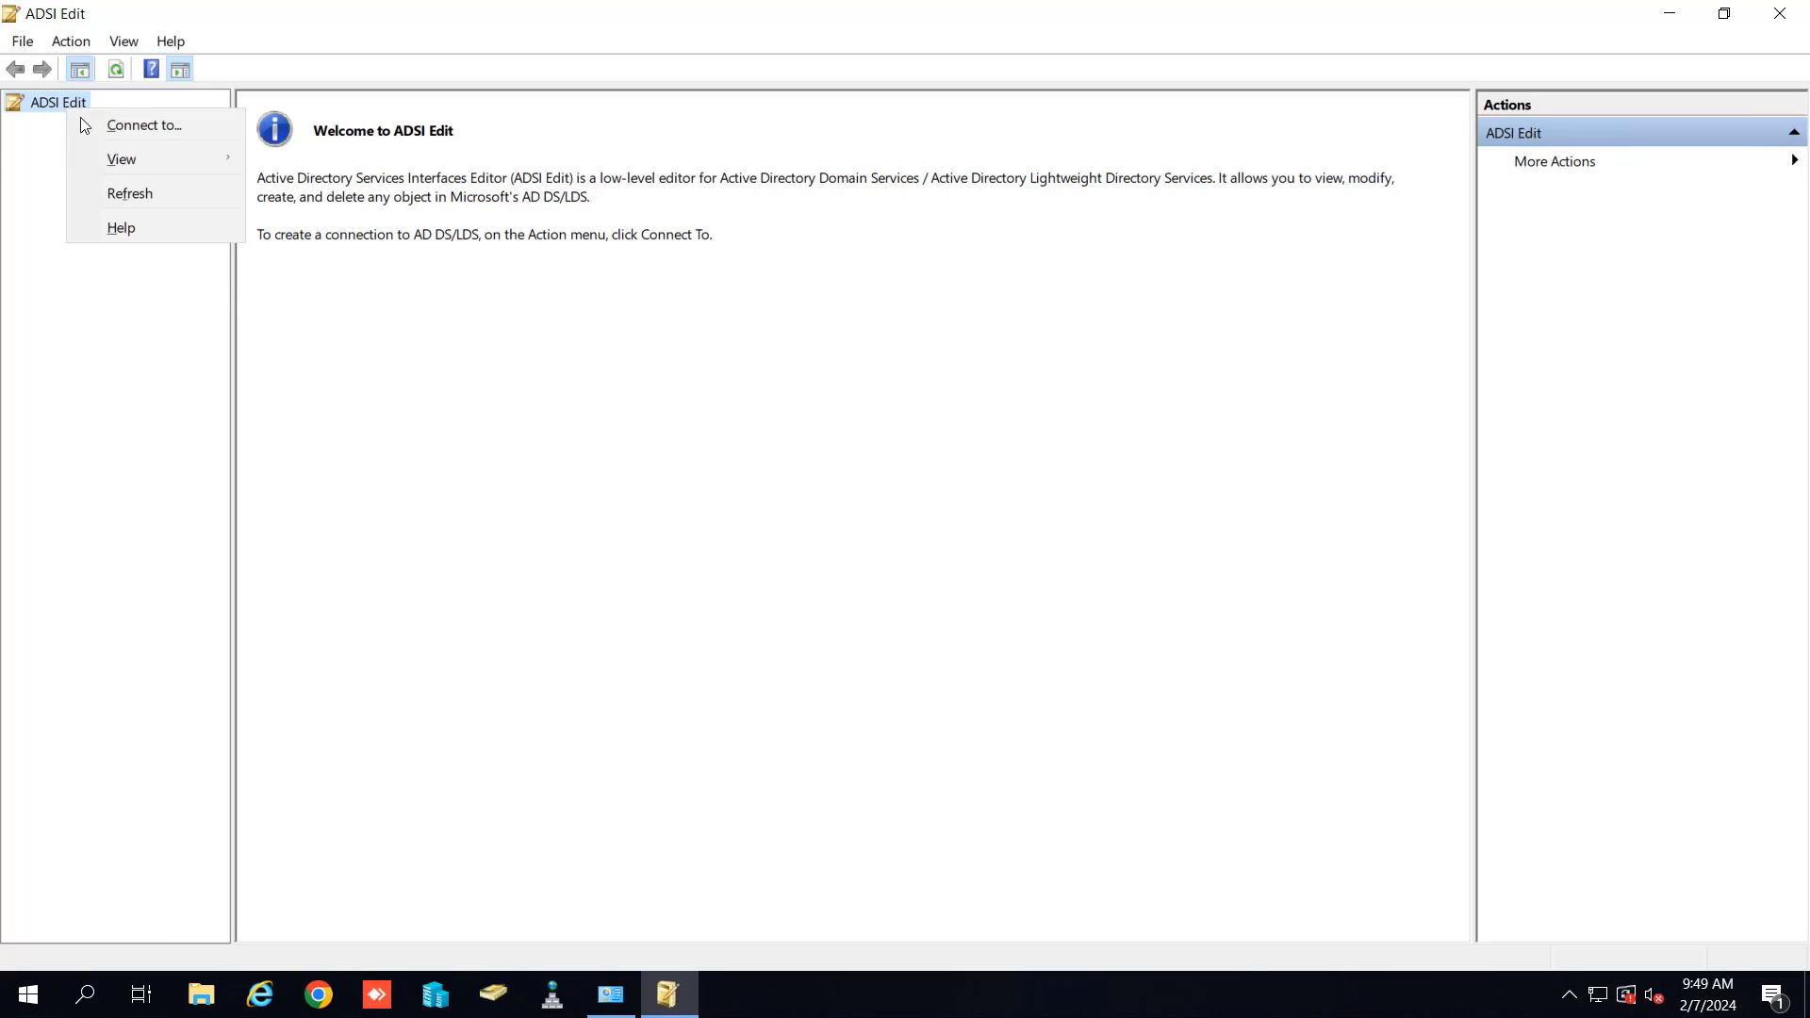
click(132, 134)
click(876, 488)
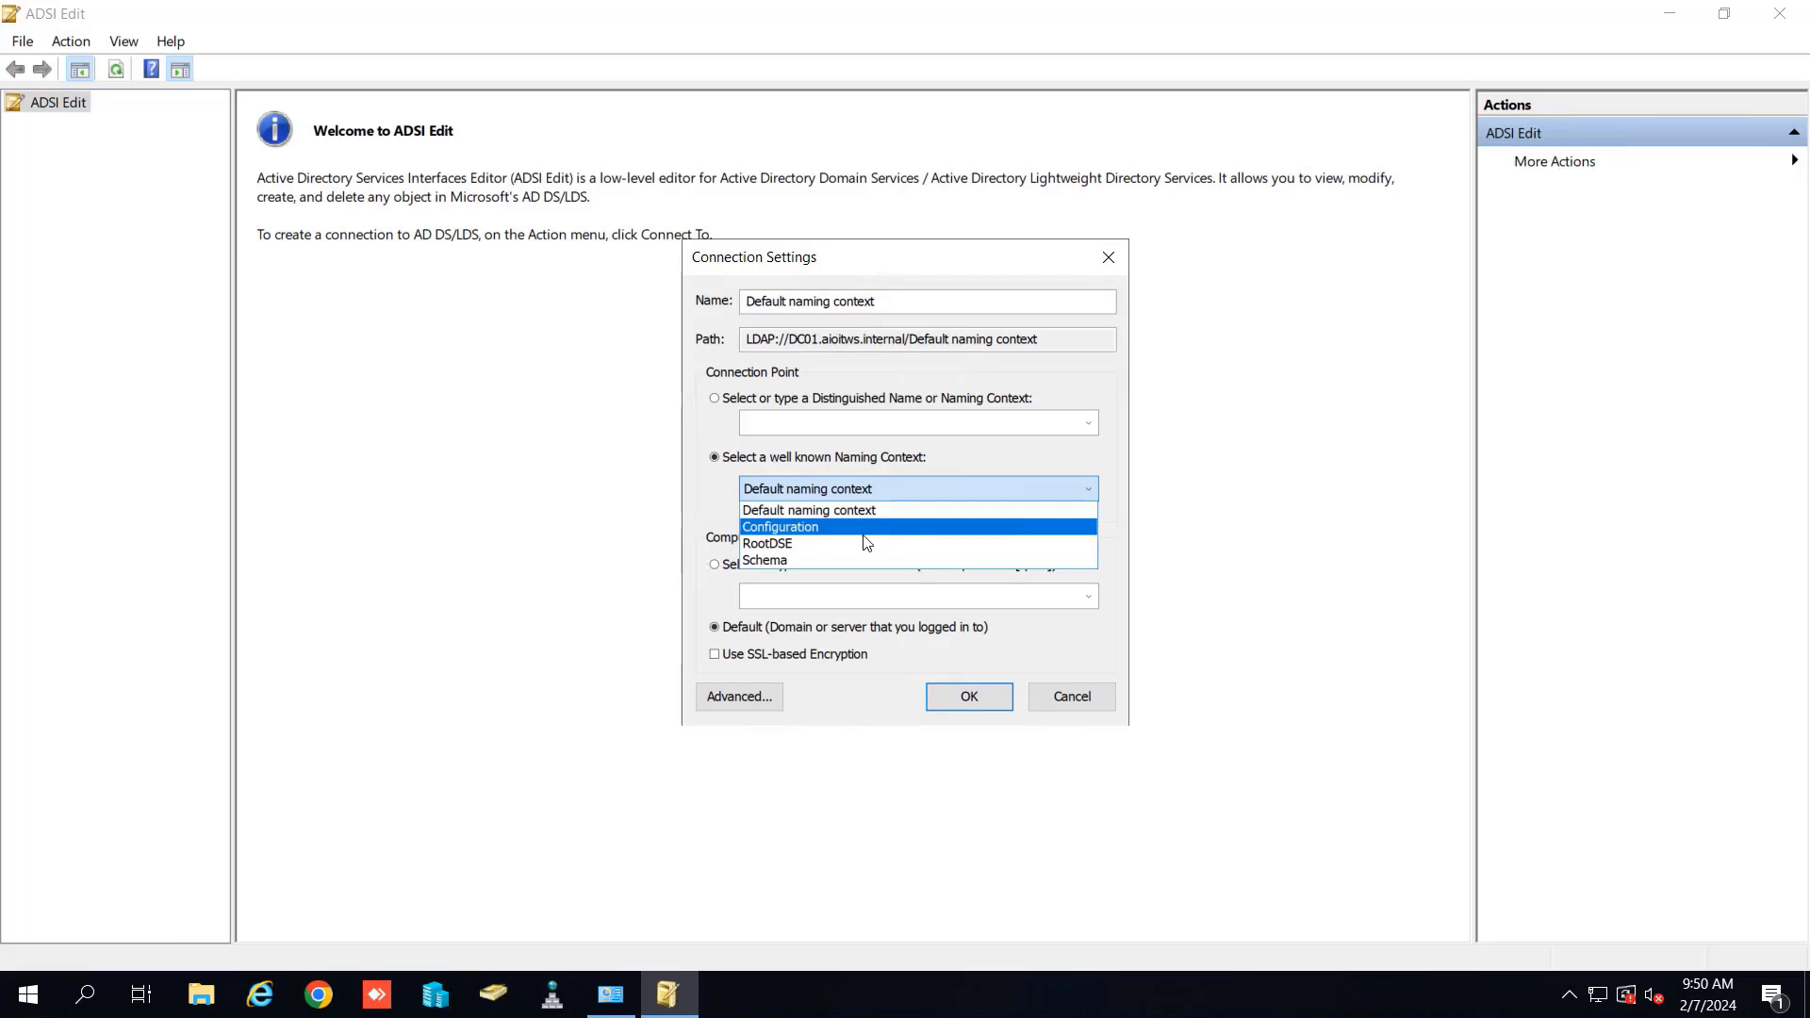
click(916, 529)
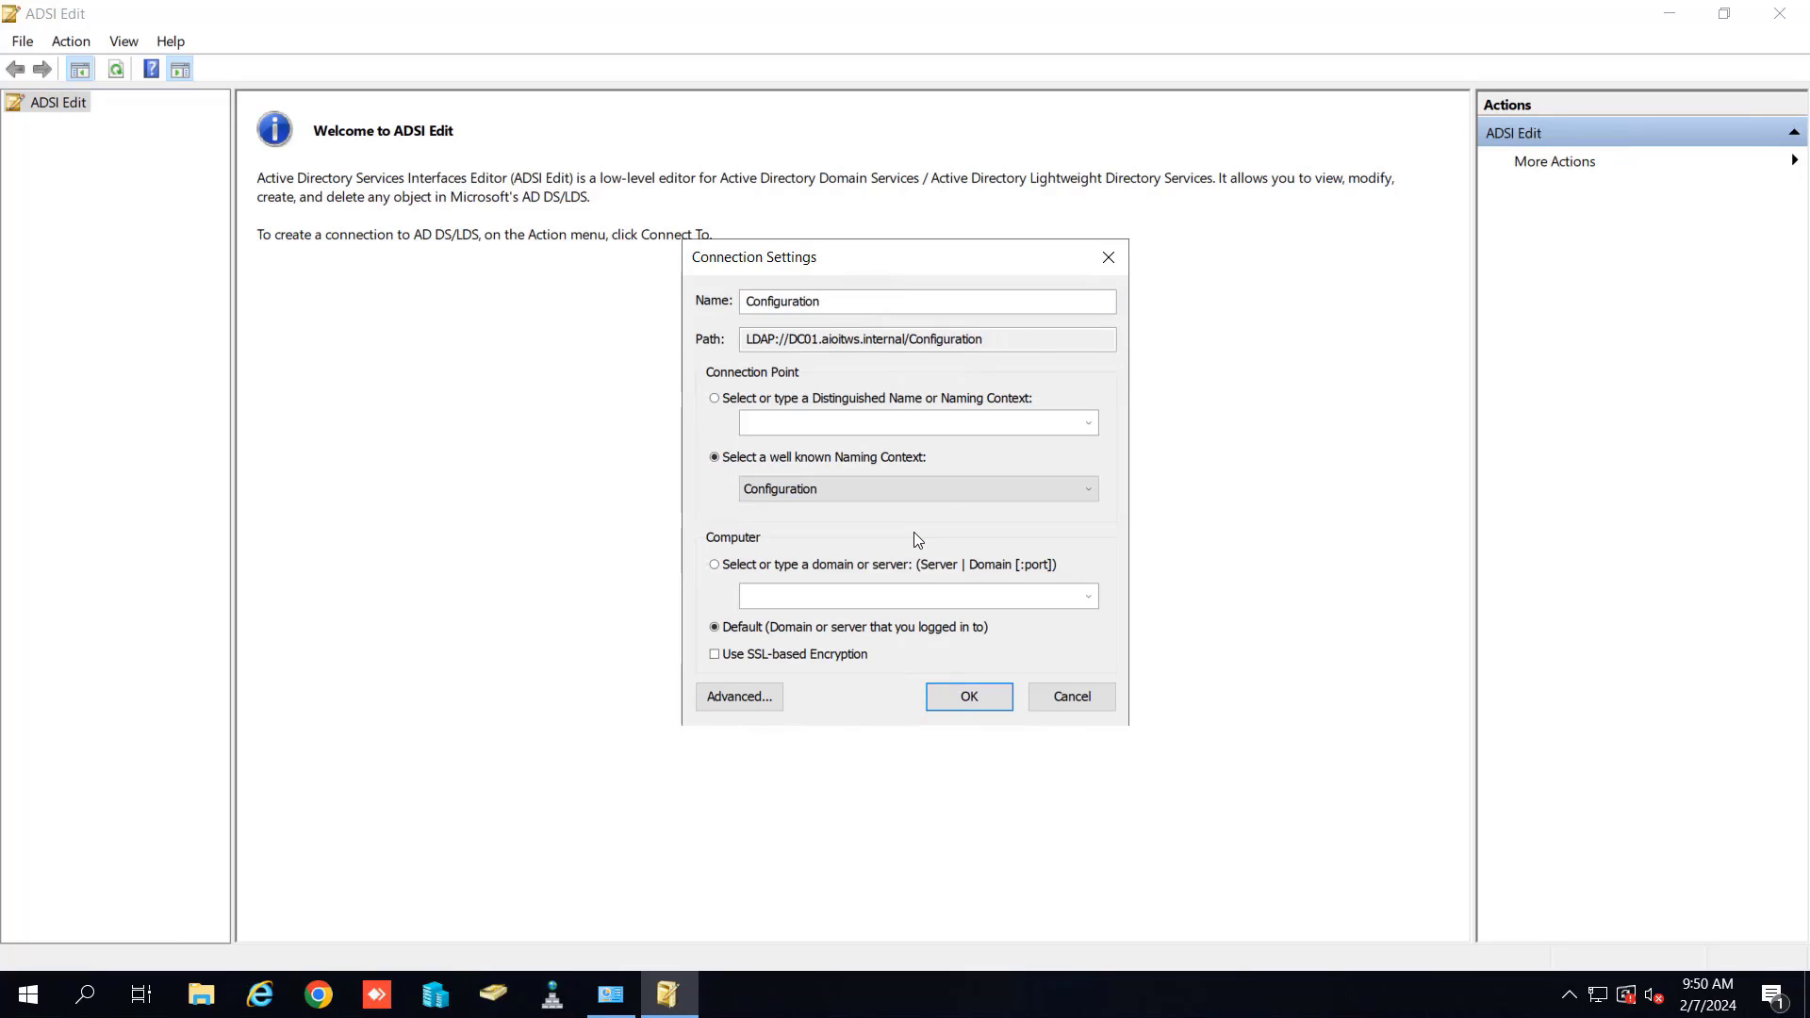
click(969, 696)
- Expand CN=Configuration and CN=Services to reach the CN=Microsoft Exchange container
click(81, 130)
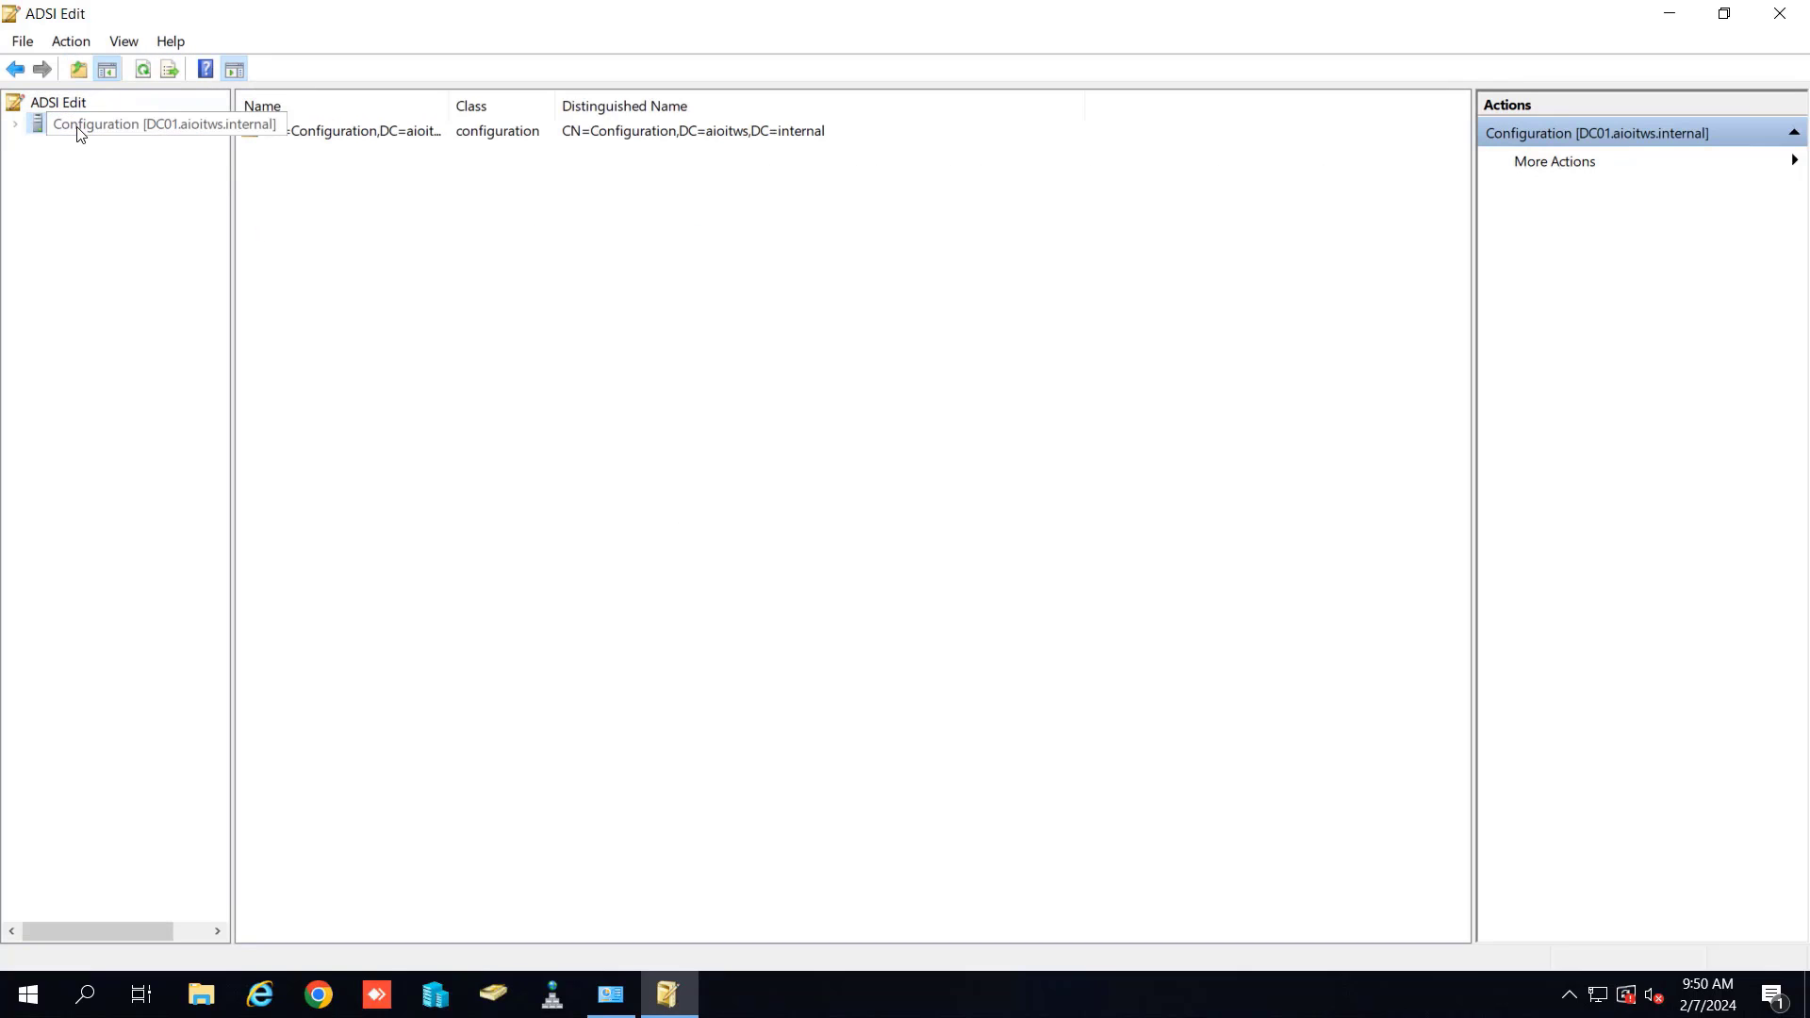
click(16, 125)
double_click(104, 145)
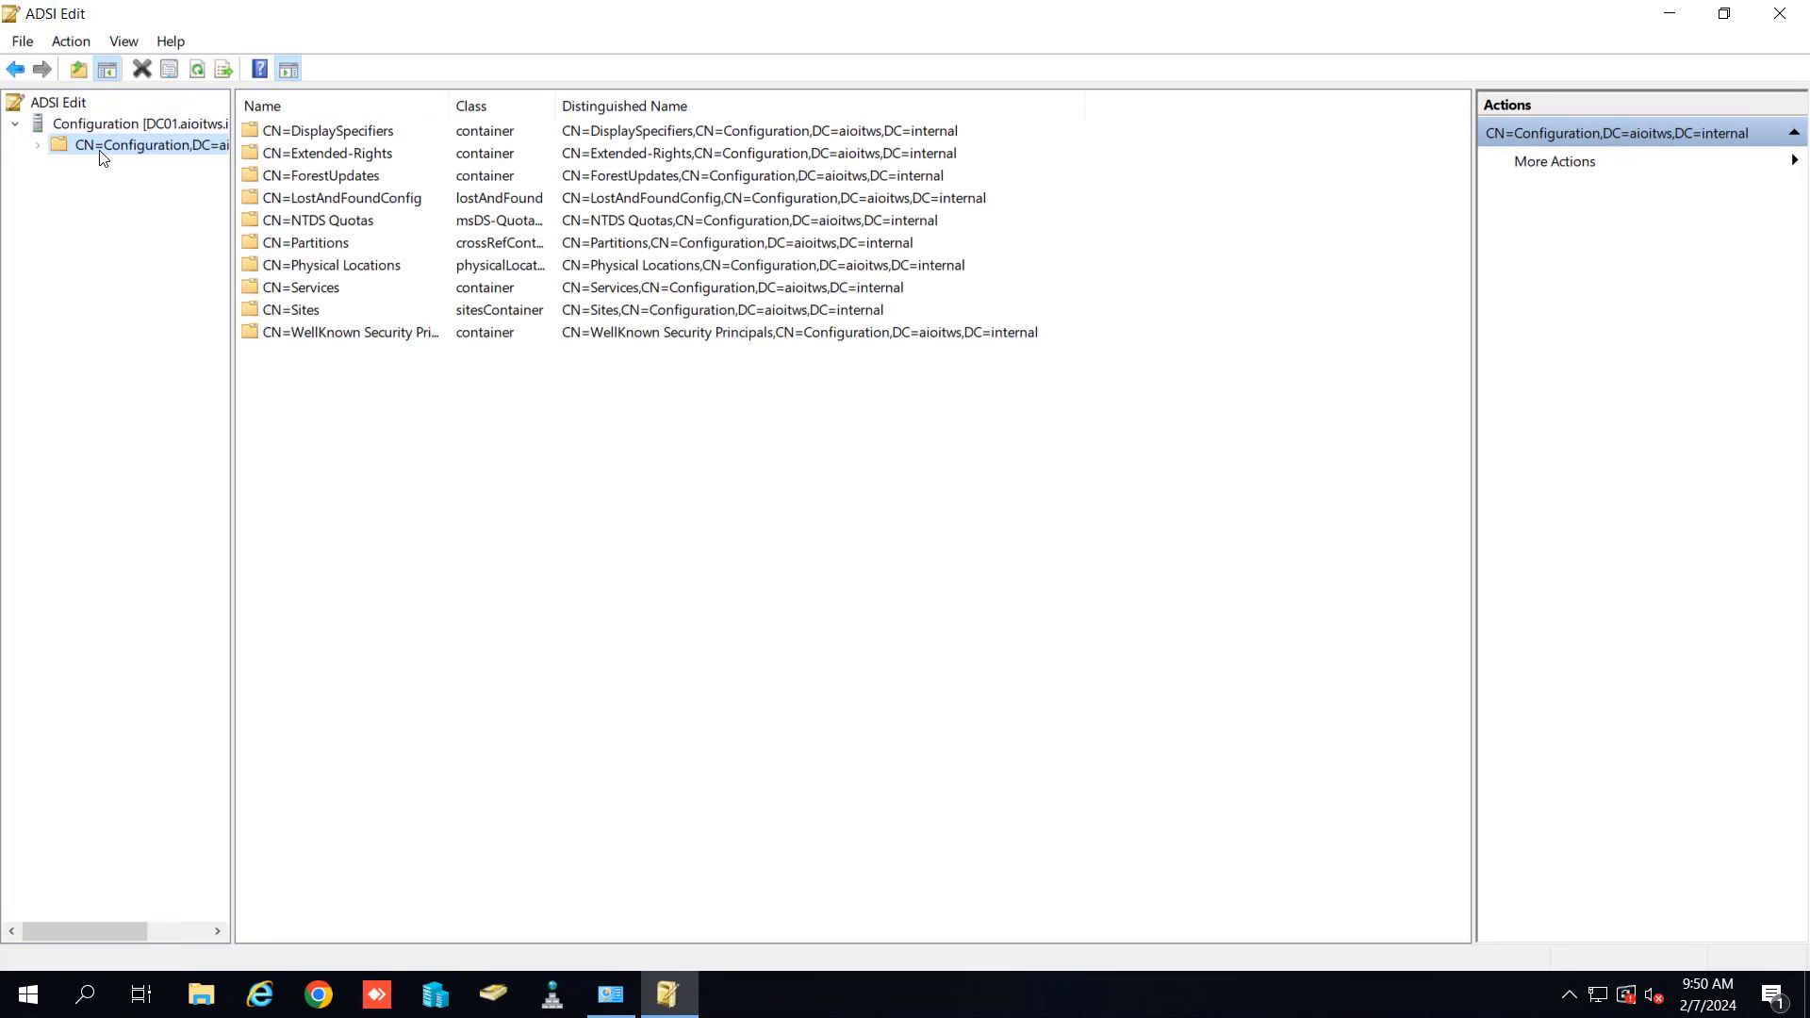
drag(233, 216, 391, 216)
click(132, 315)
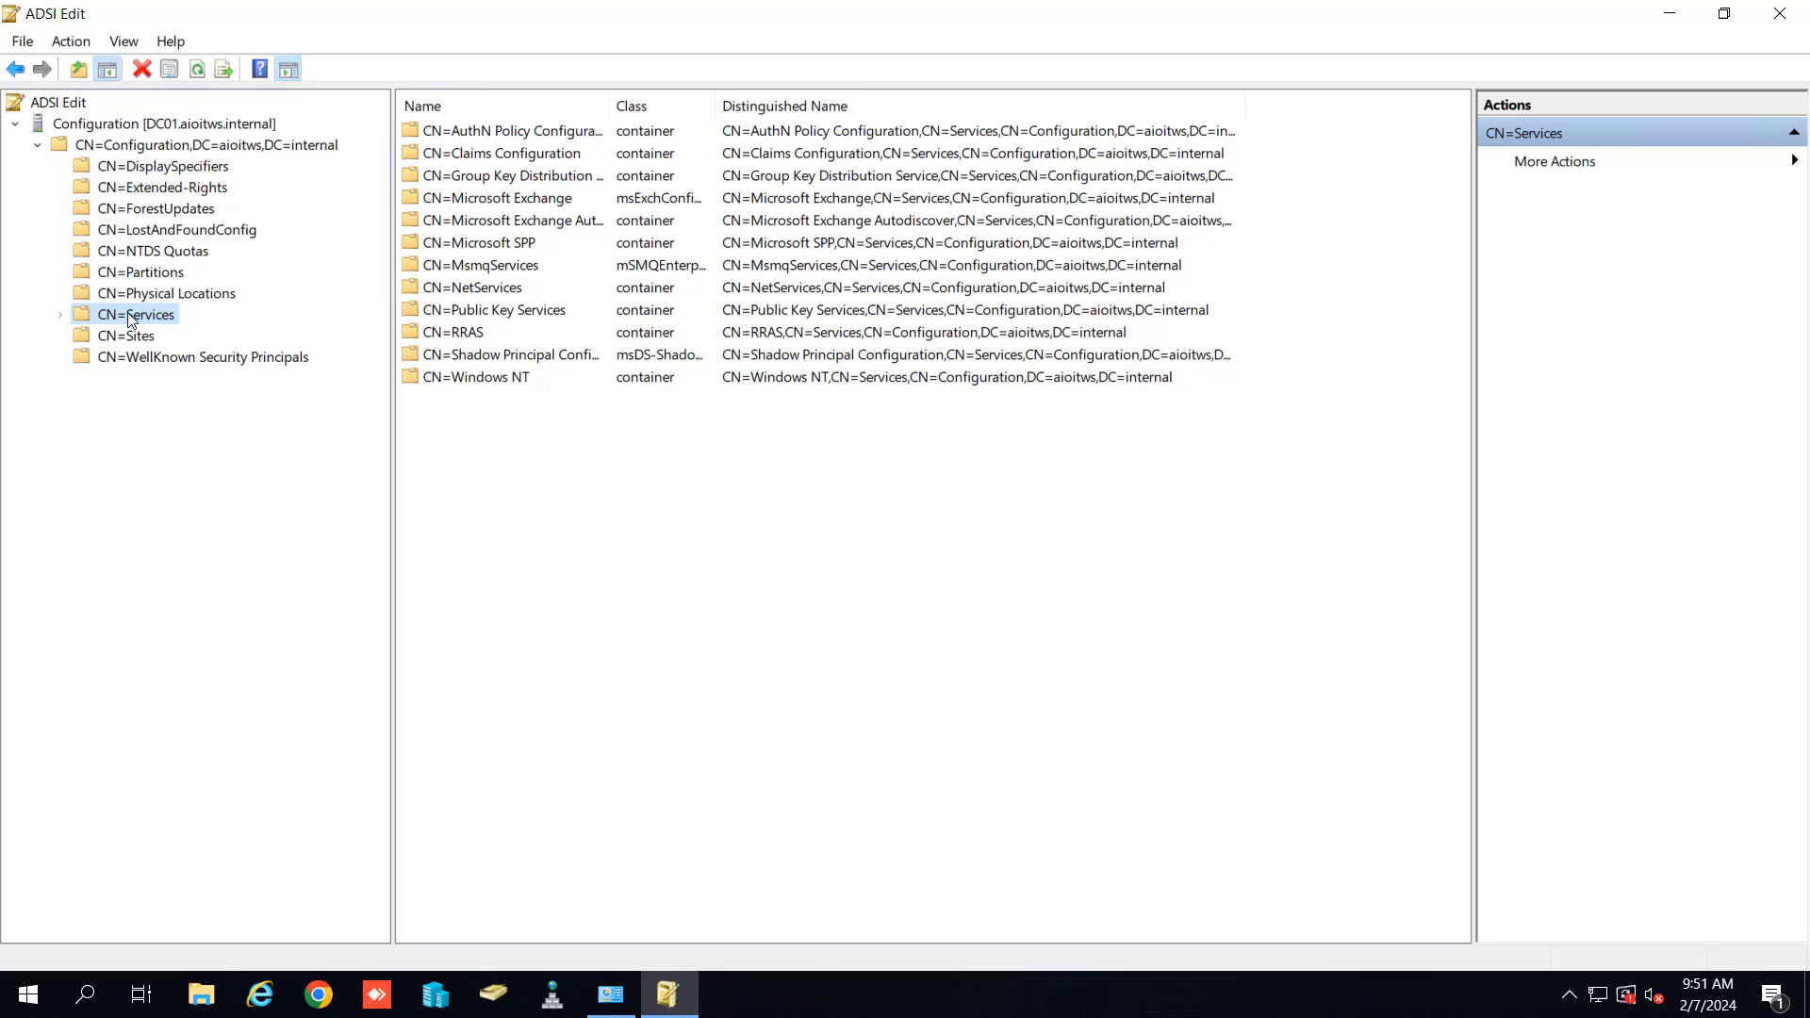
click(61, 316)
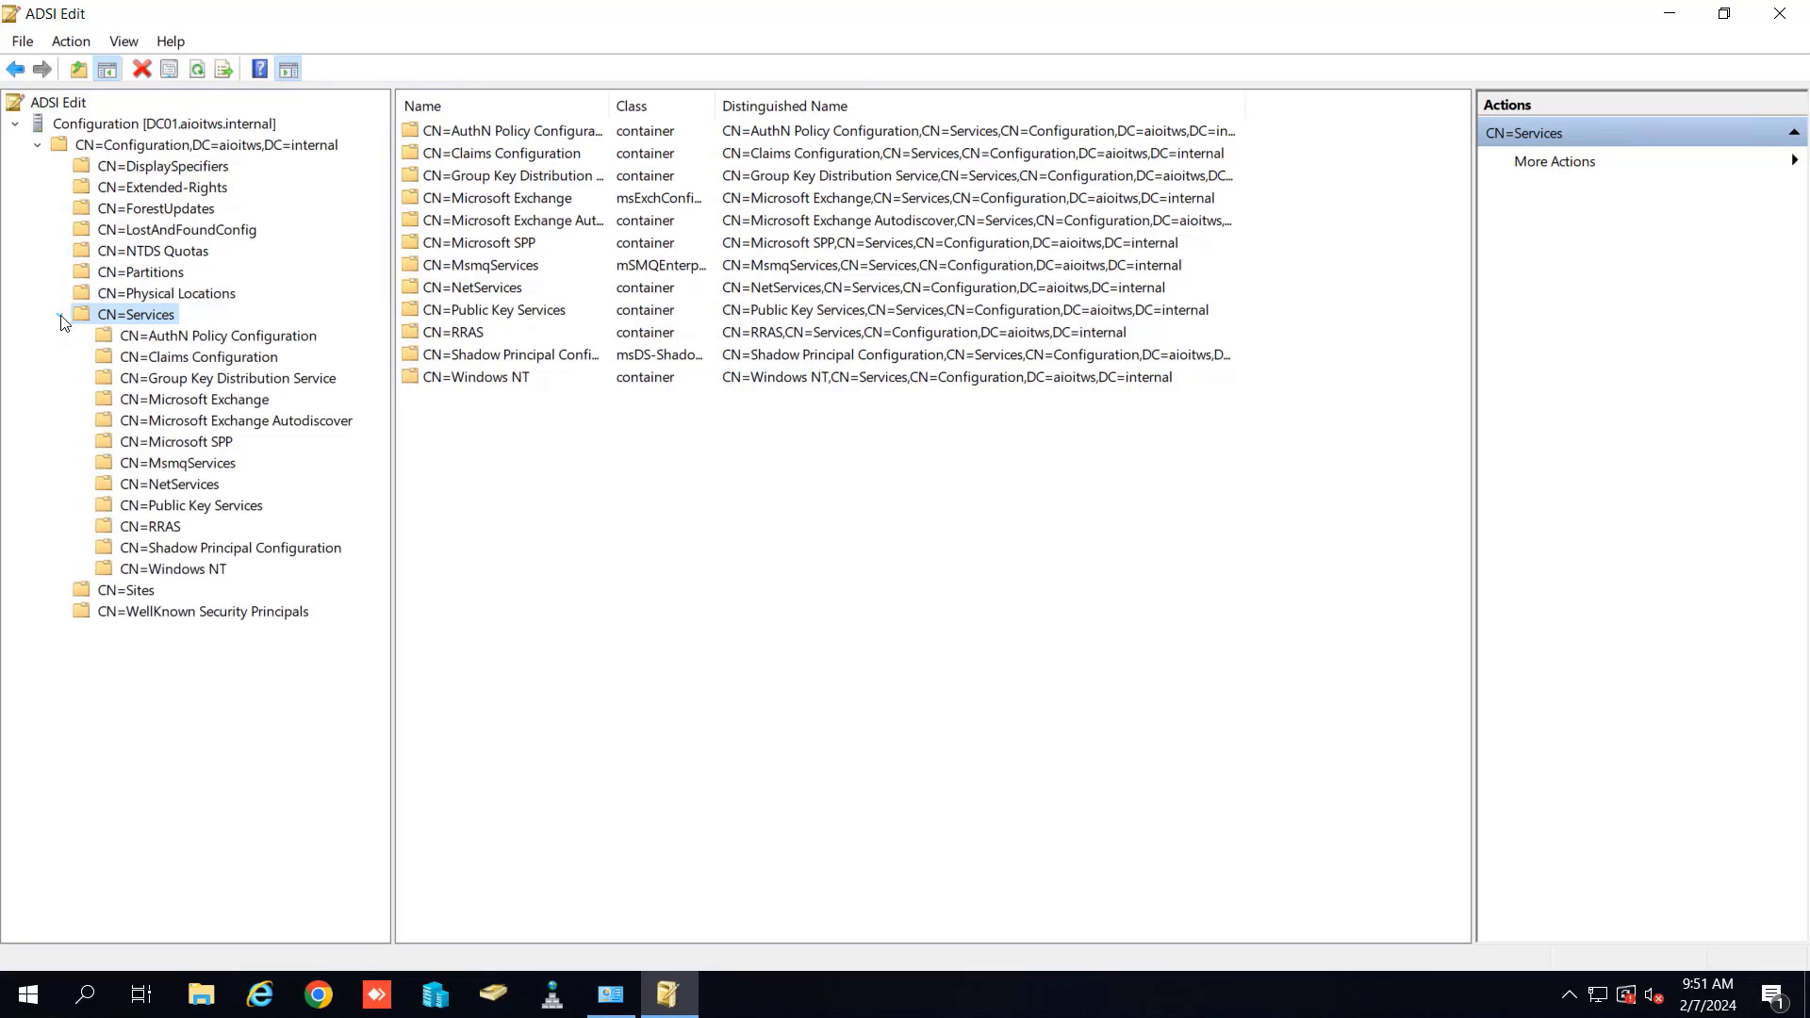
click(128, 402)
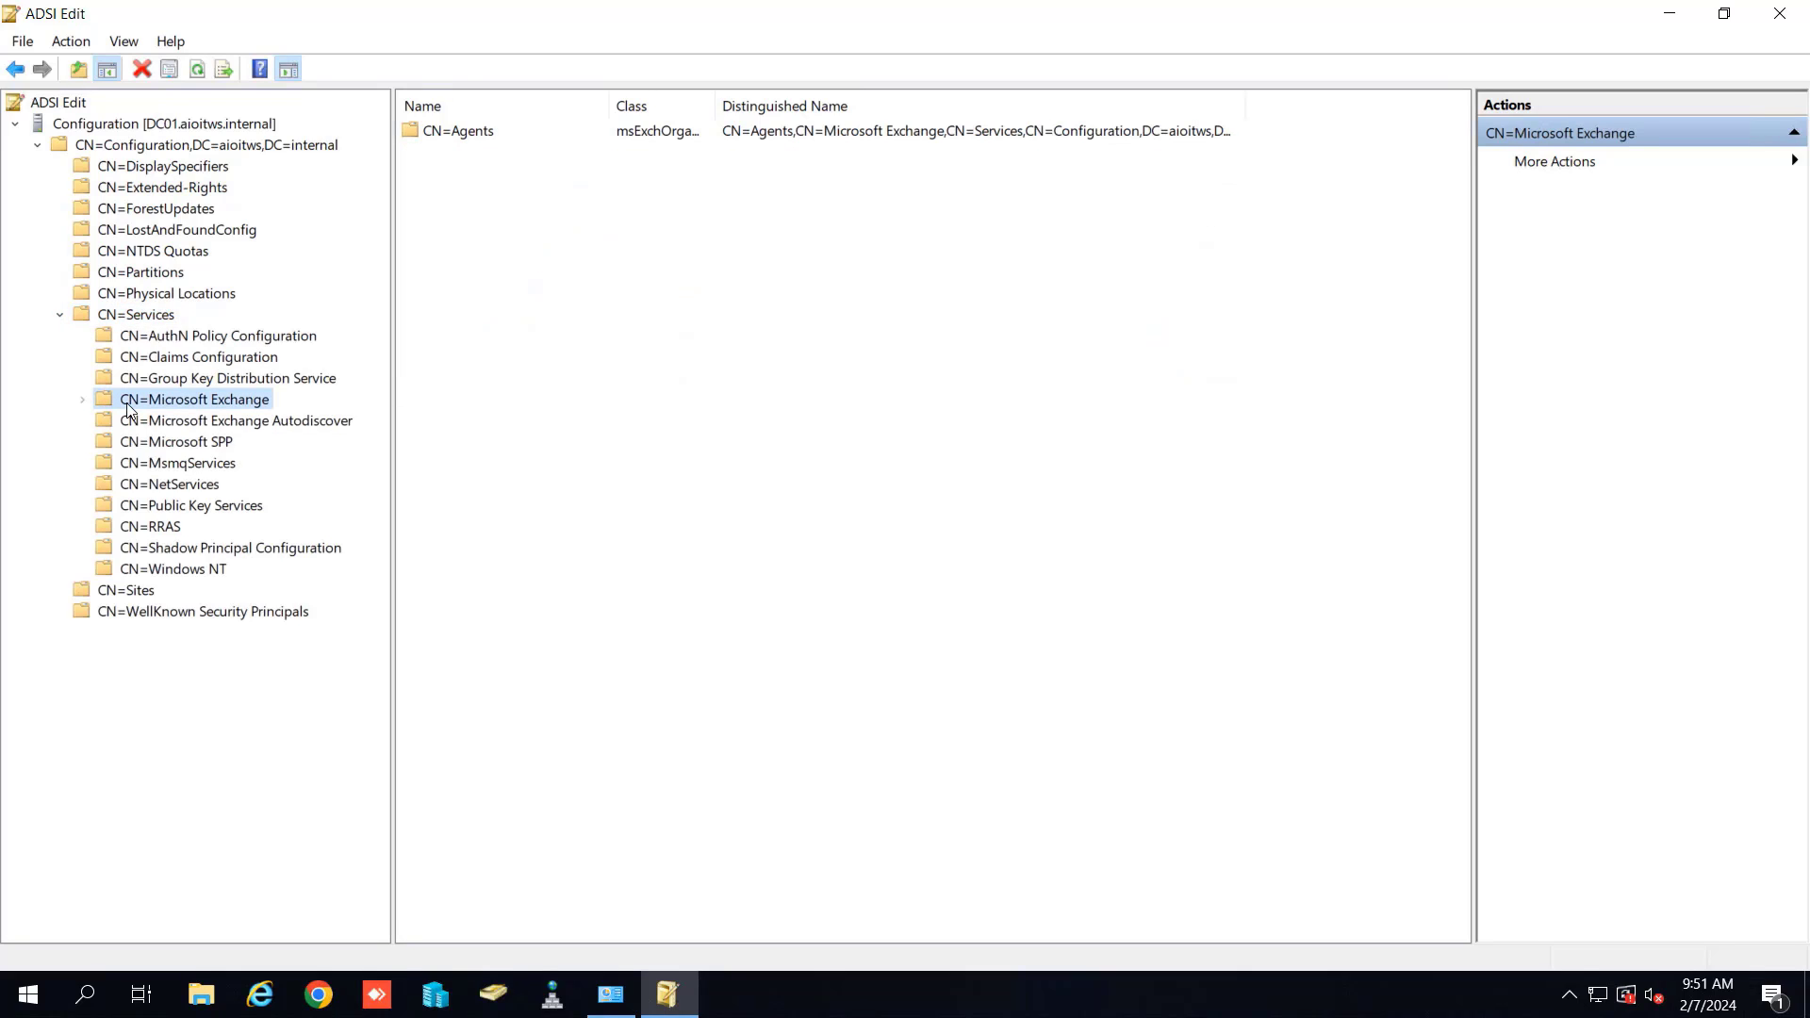
- Delete the CN=Microsoft Exchange container and everything inside it
right_click(129, 409)
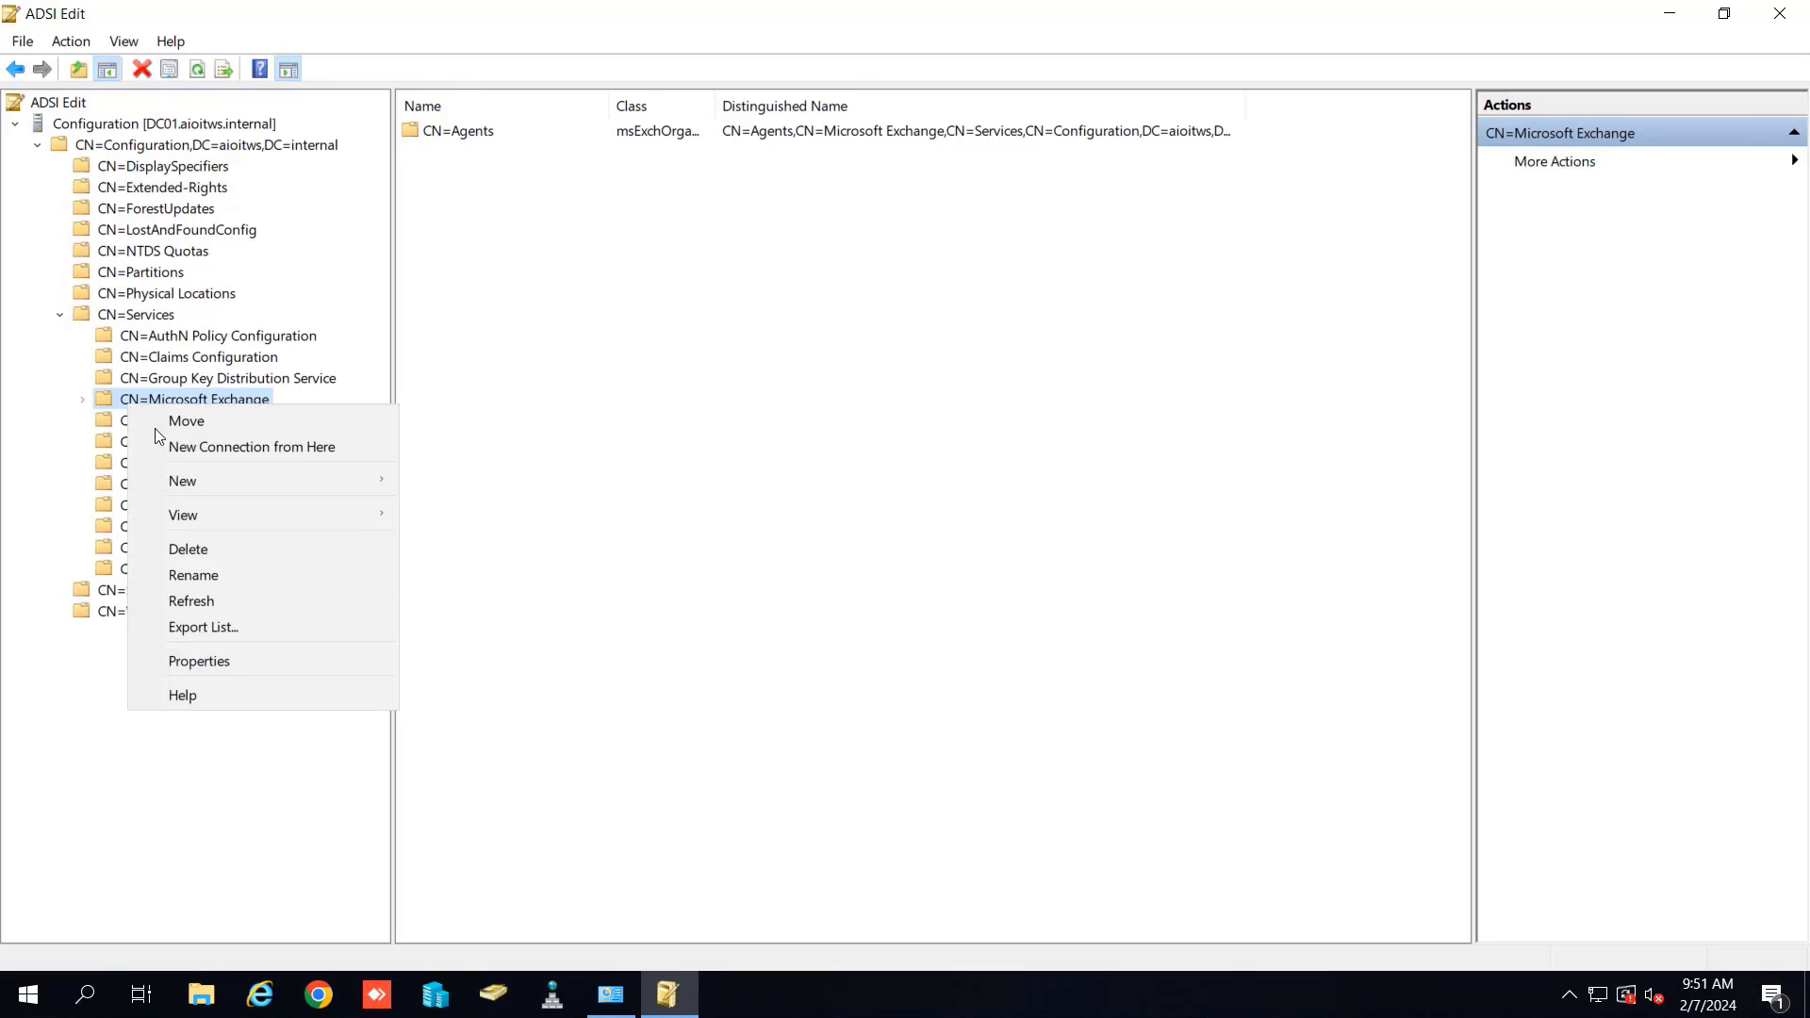
click(185, 551)
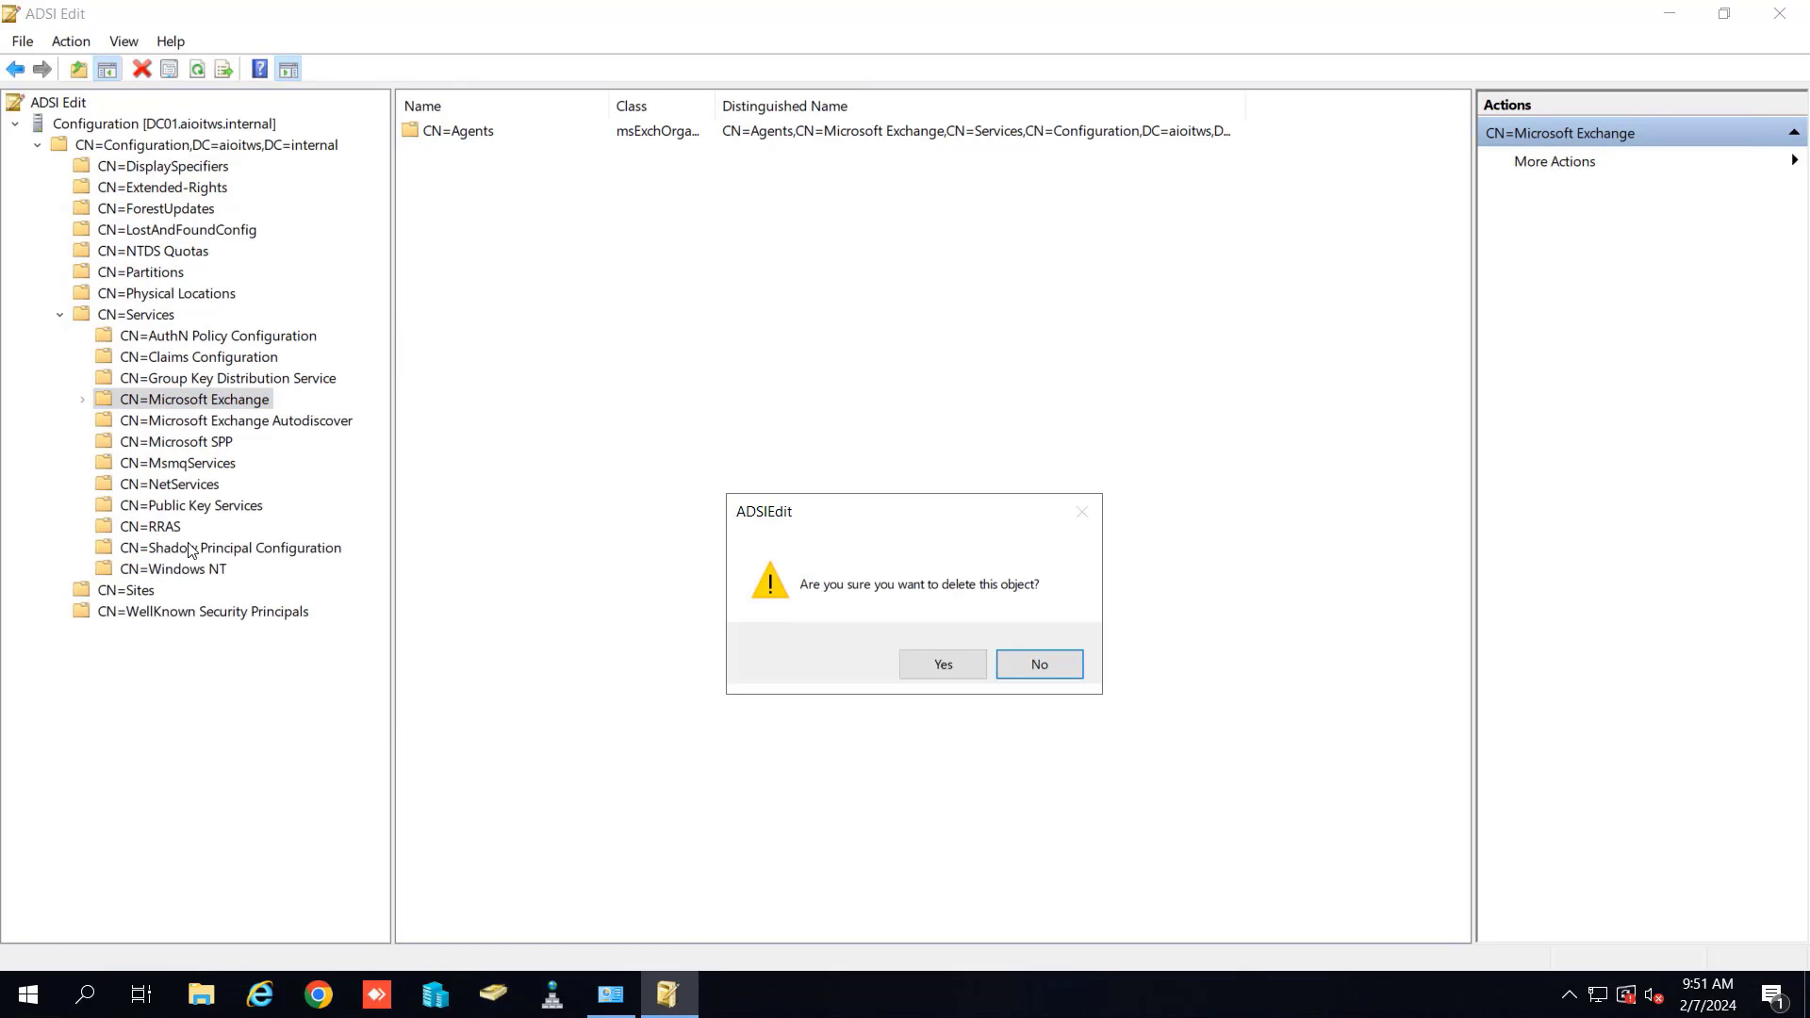
click(931, 665)
click(991, 663)
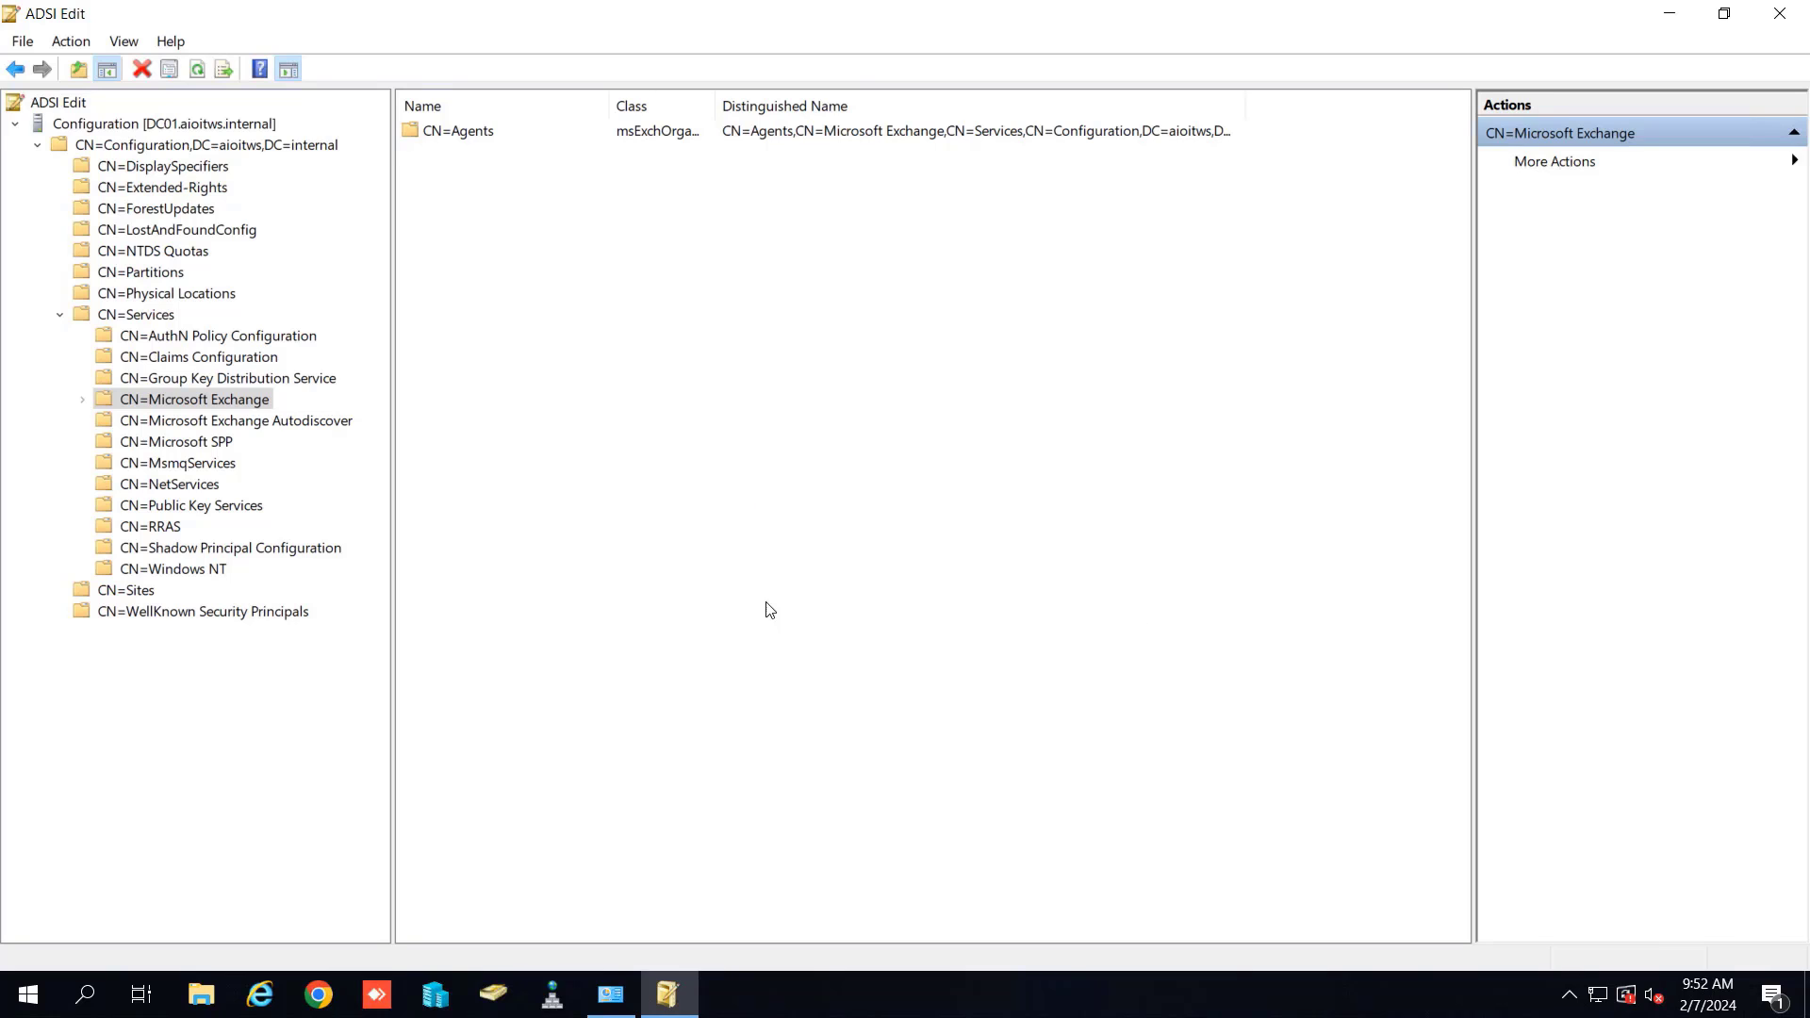
- Delete the CN=Microsoft Exchange Autodiscover container and collapse CN=Configuration
click(126, 406)
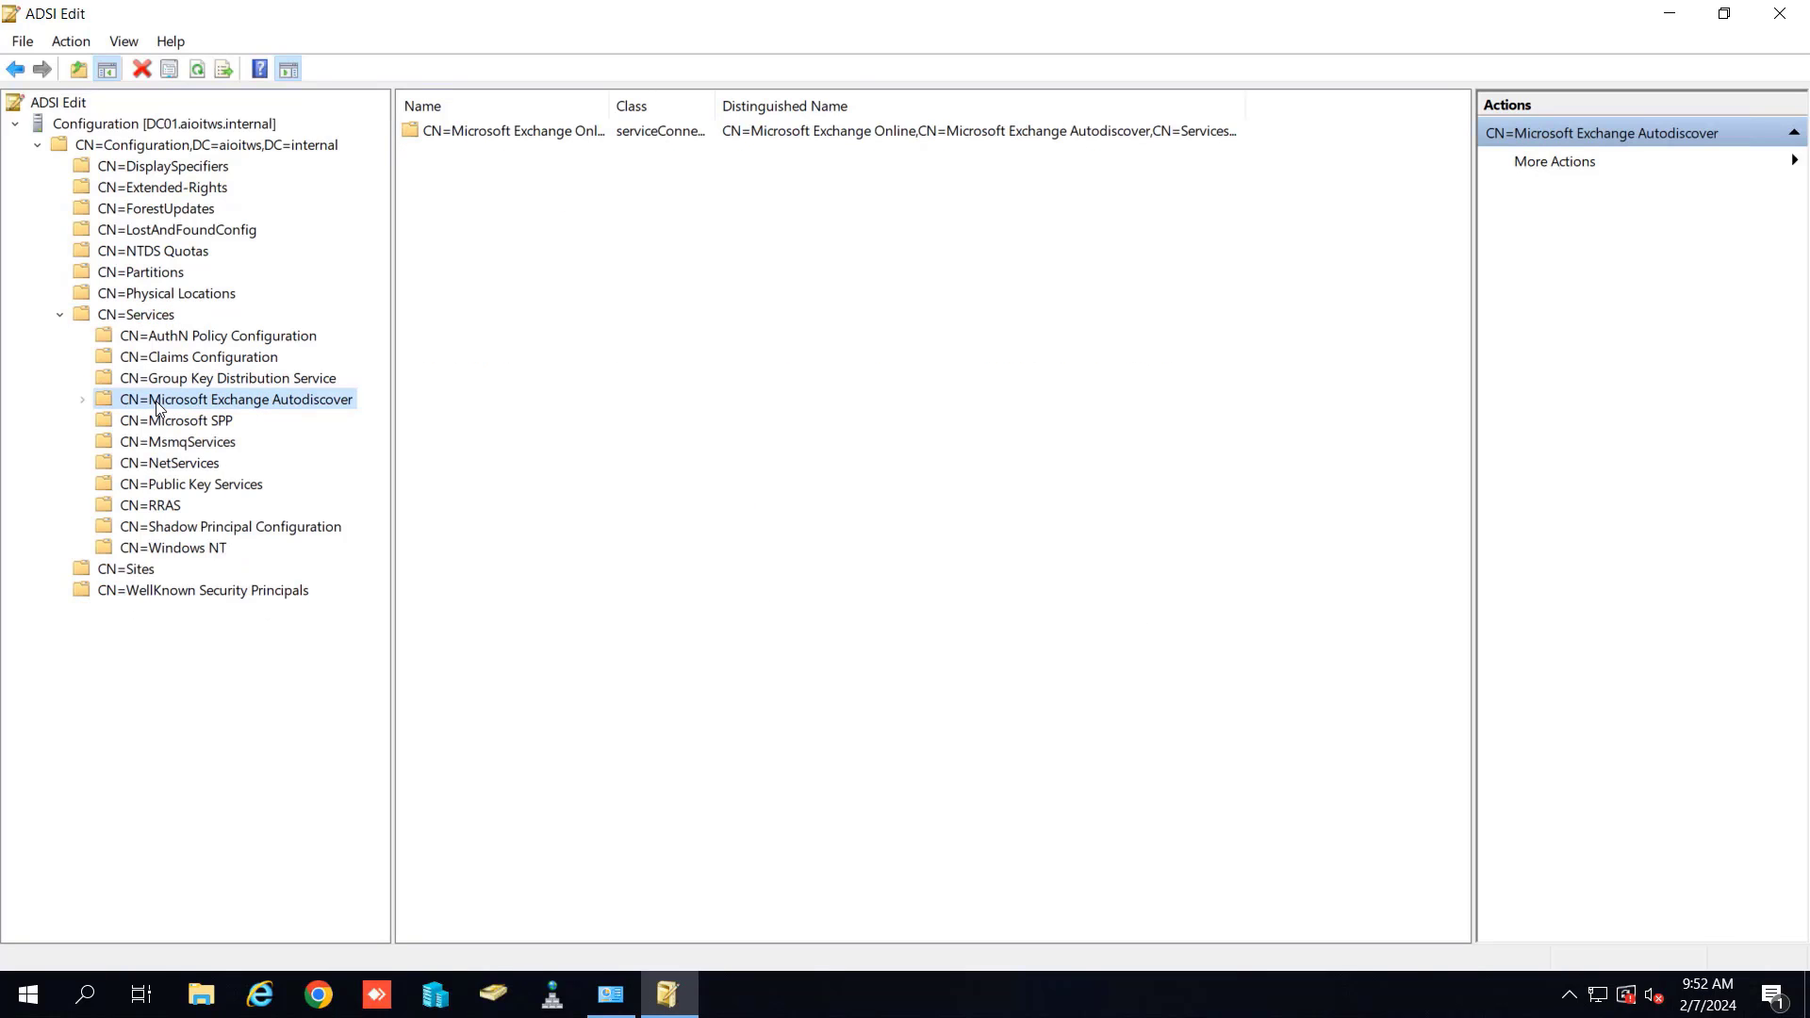
click(83, 401)
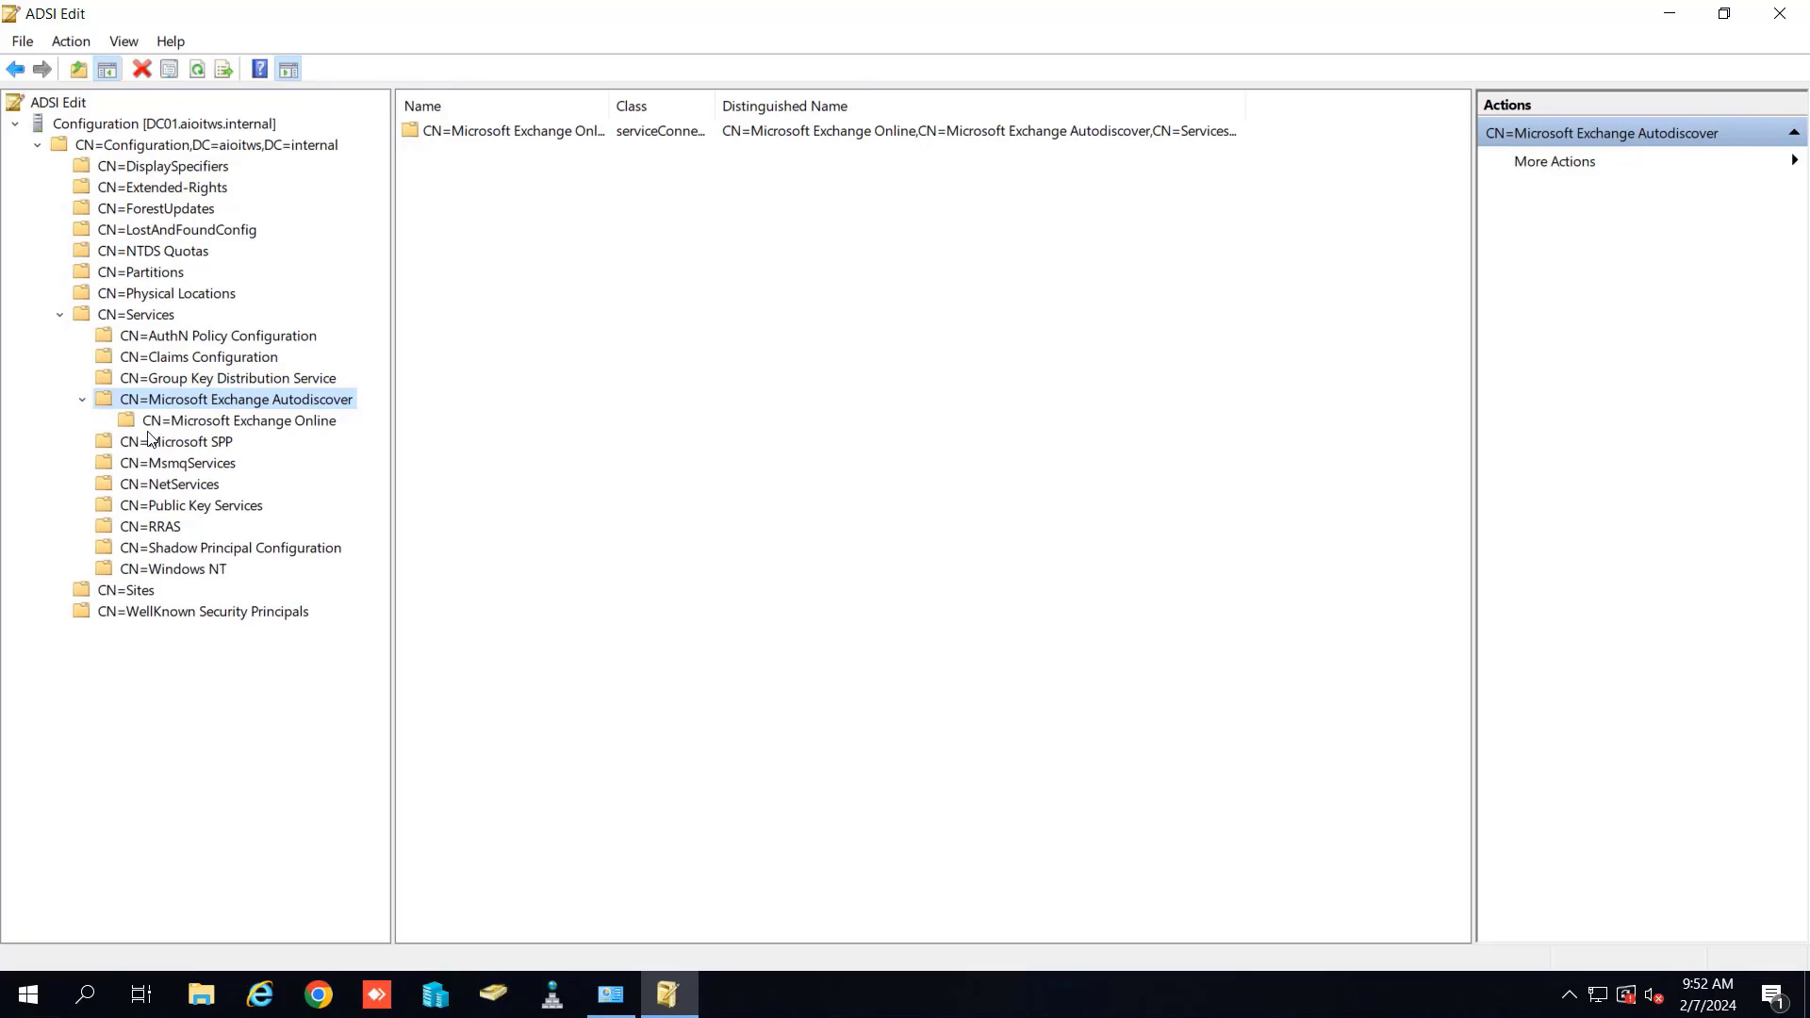
click(155, 426)
click(83, 400)
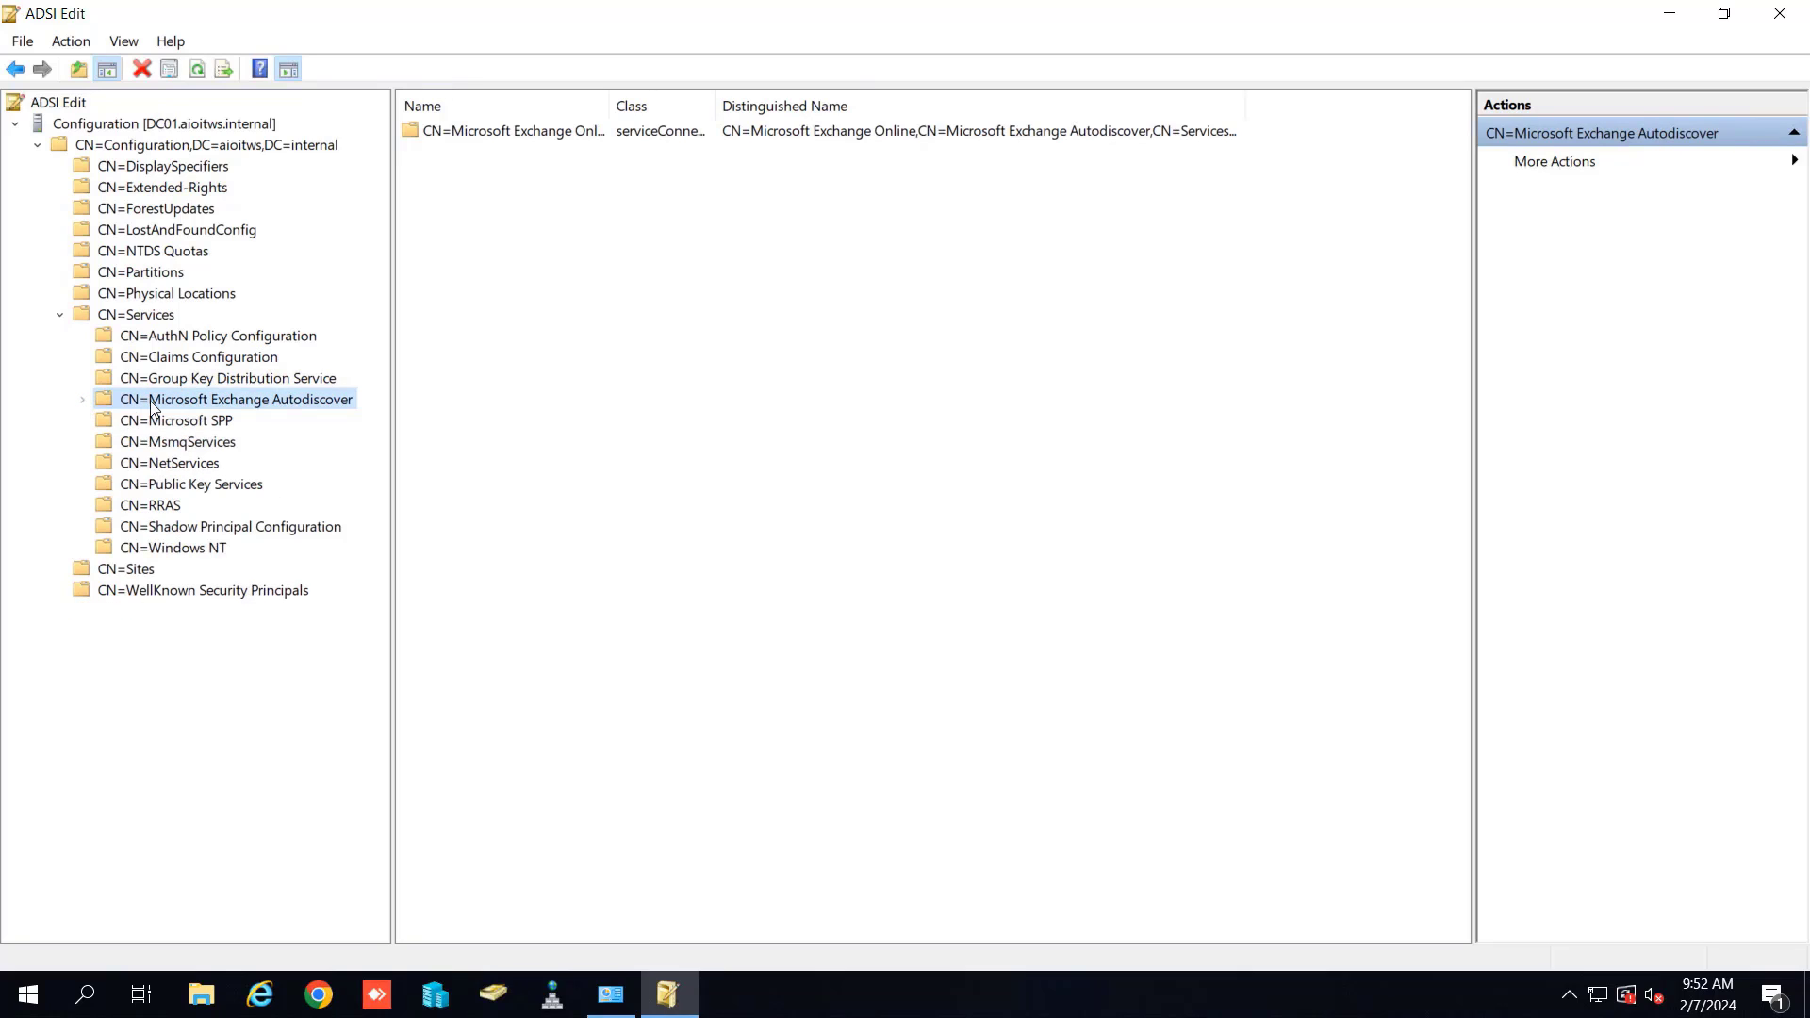
right_click(153, 407)
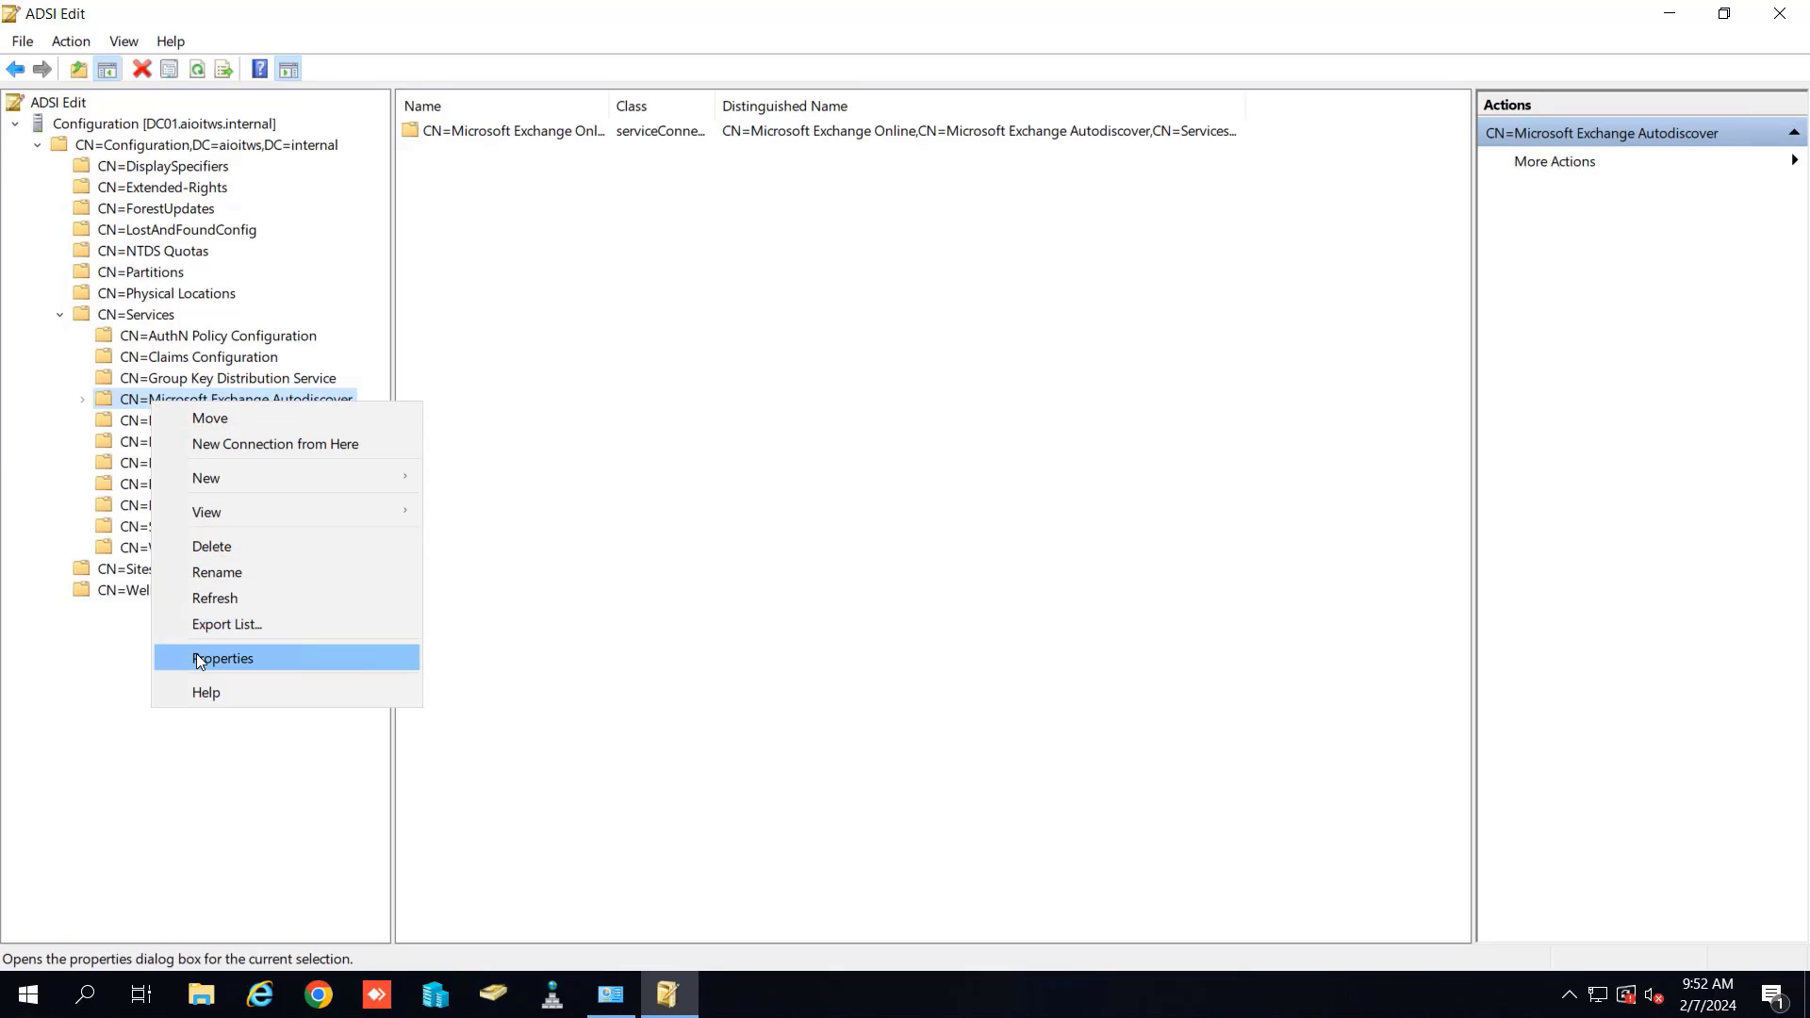
click(211, 546)
click(937, 673)
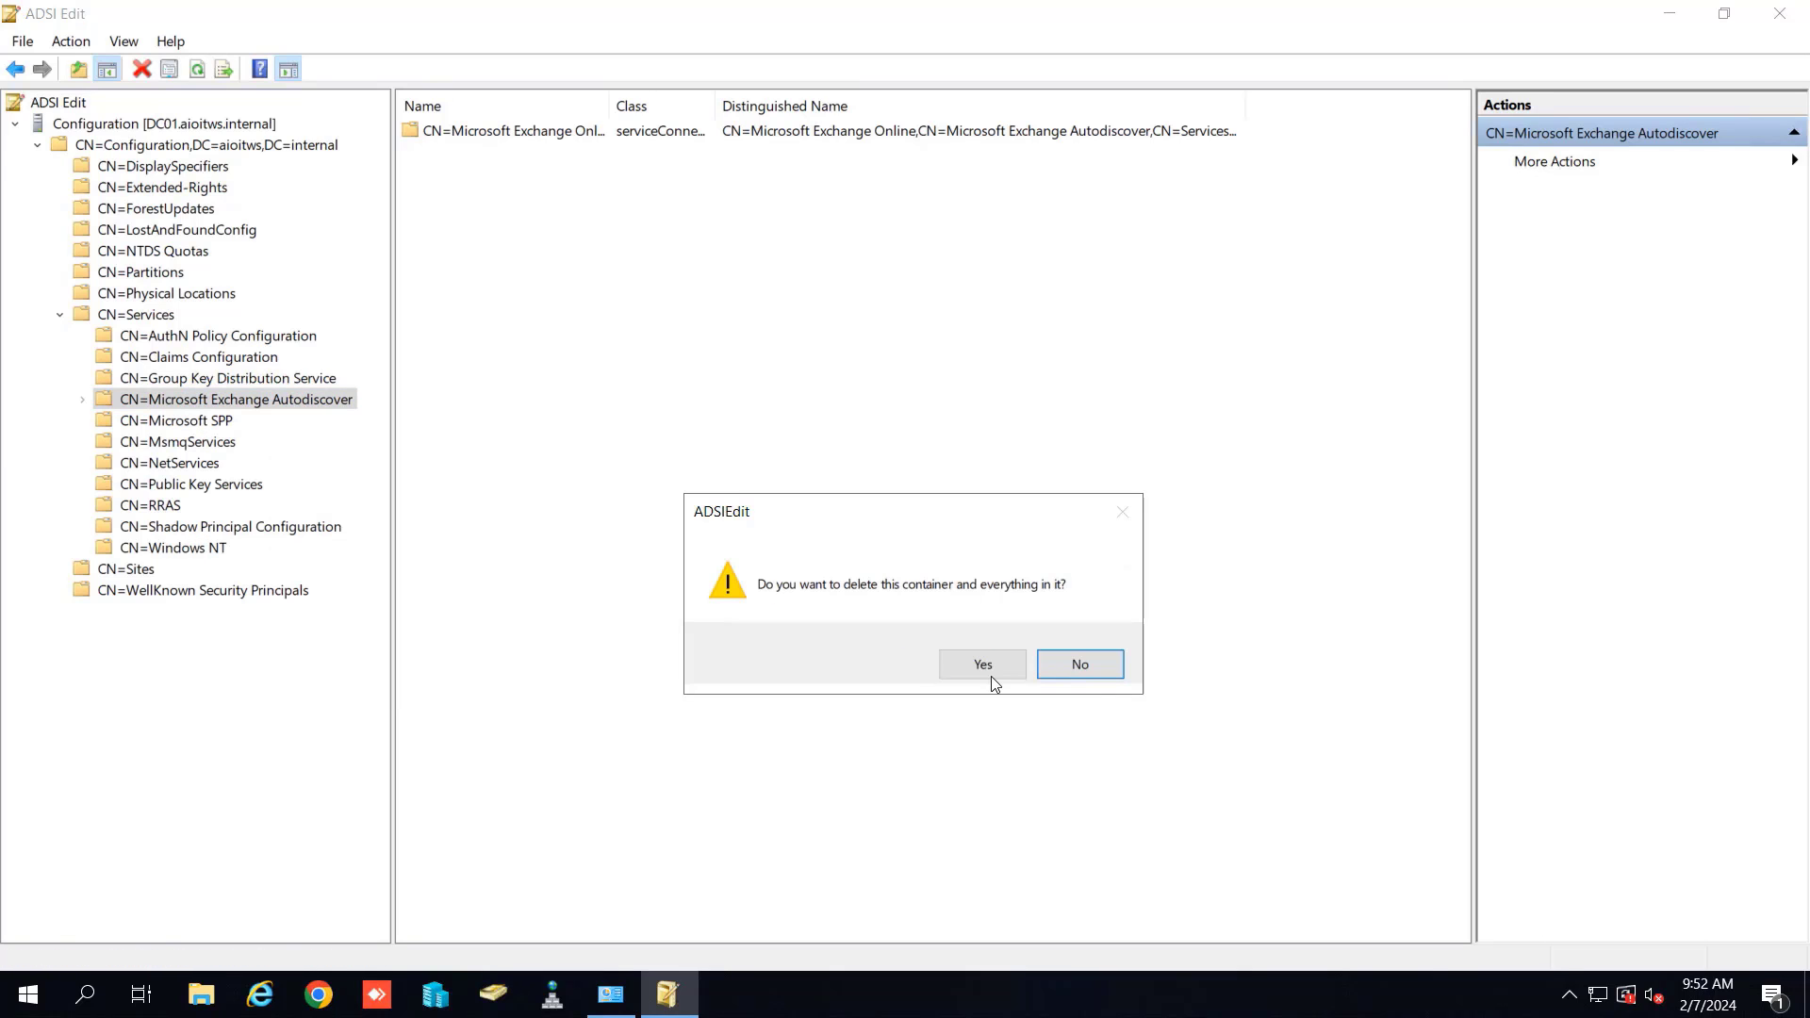
click(983, 665)
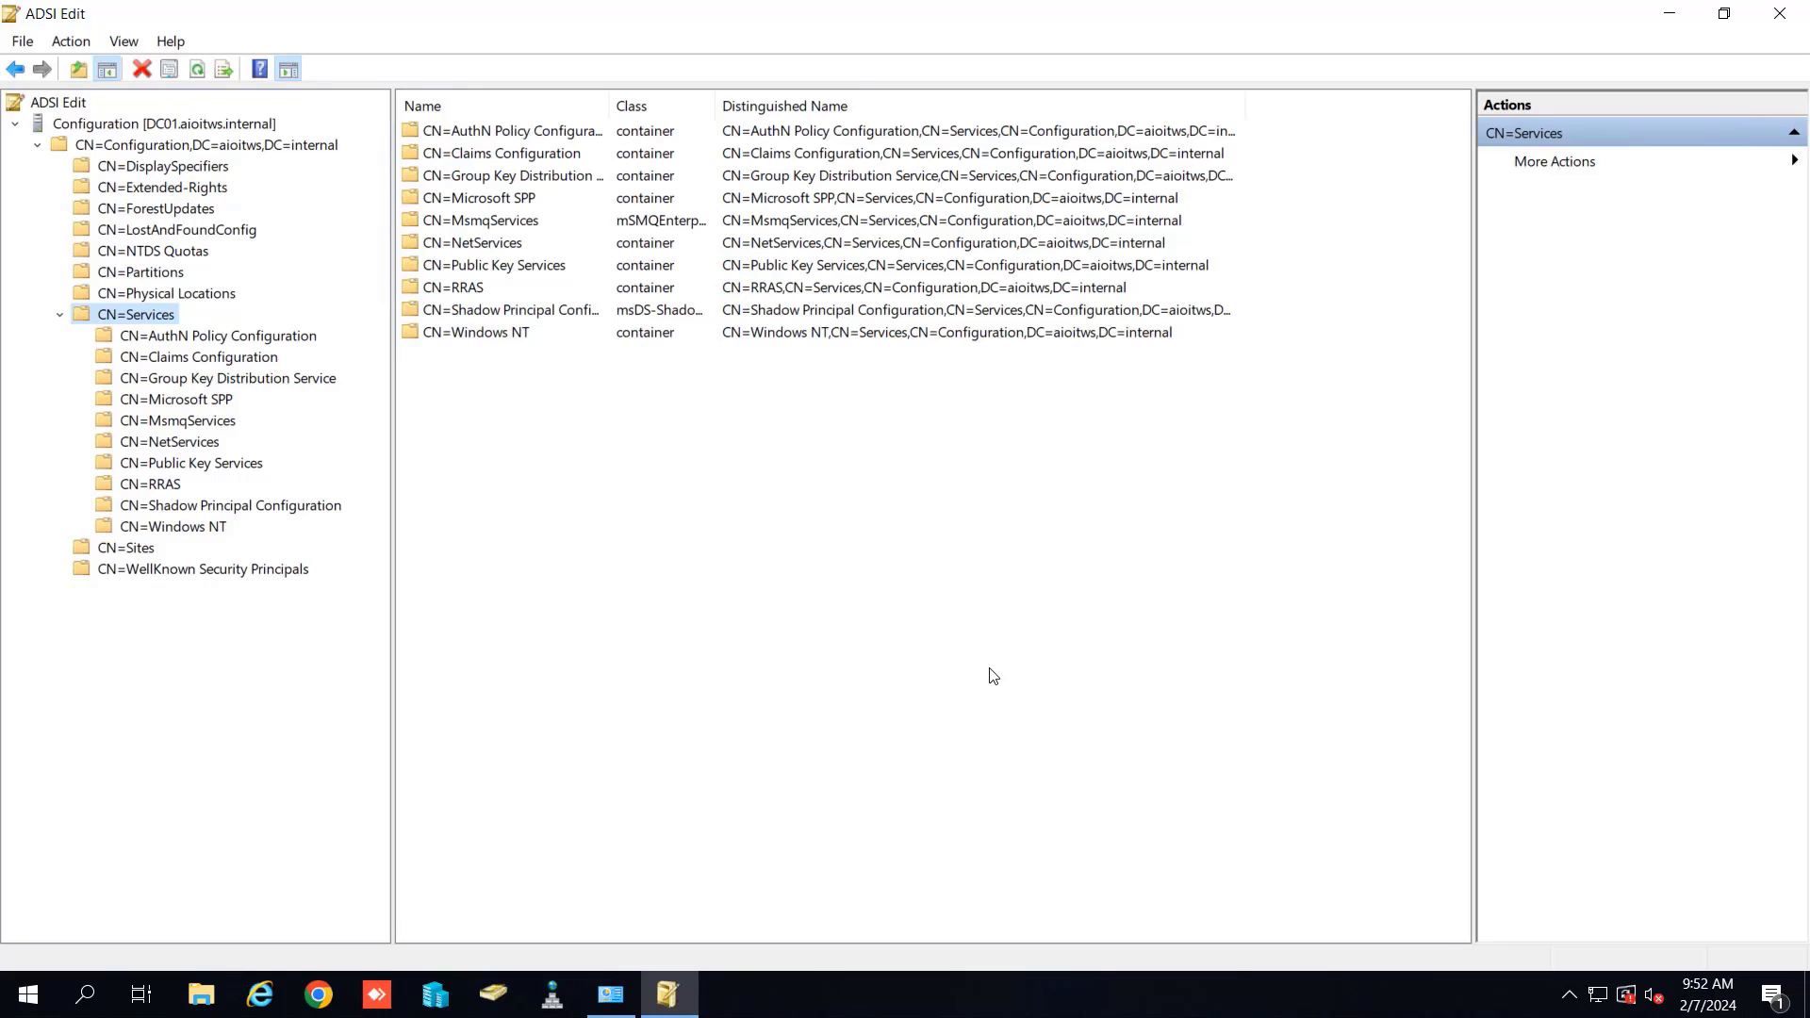
click(37, 144)
click(15, 124)
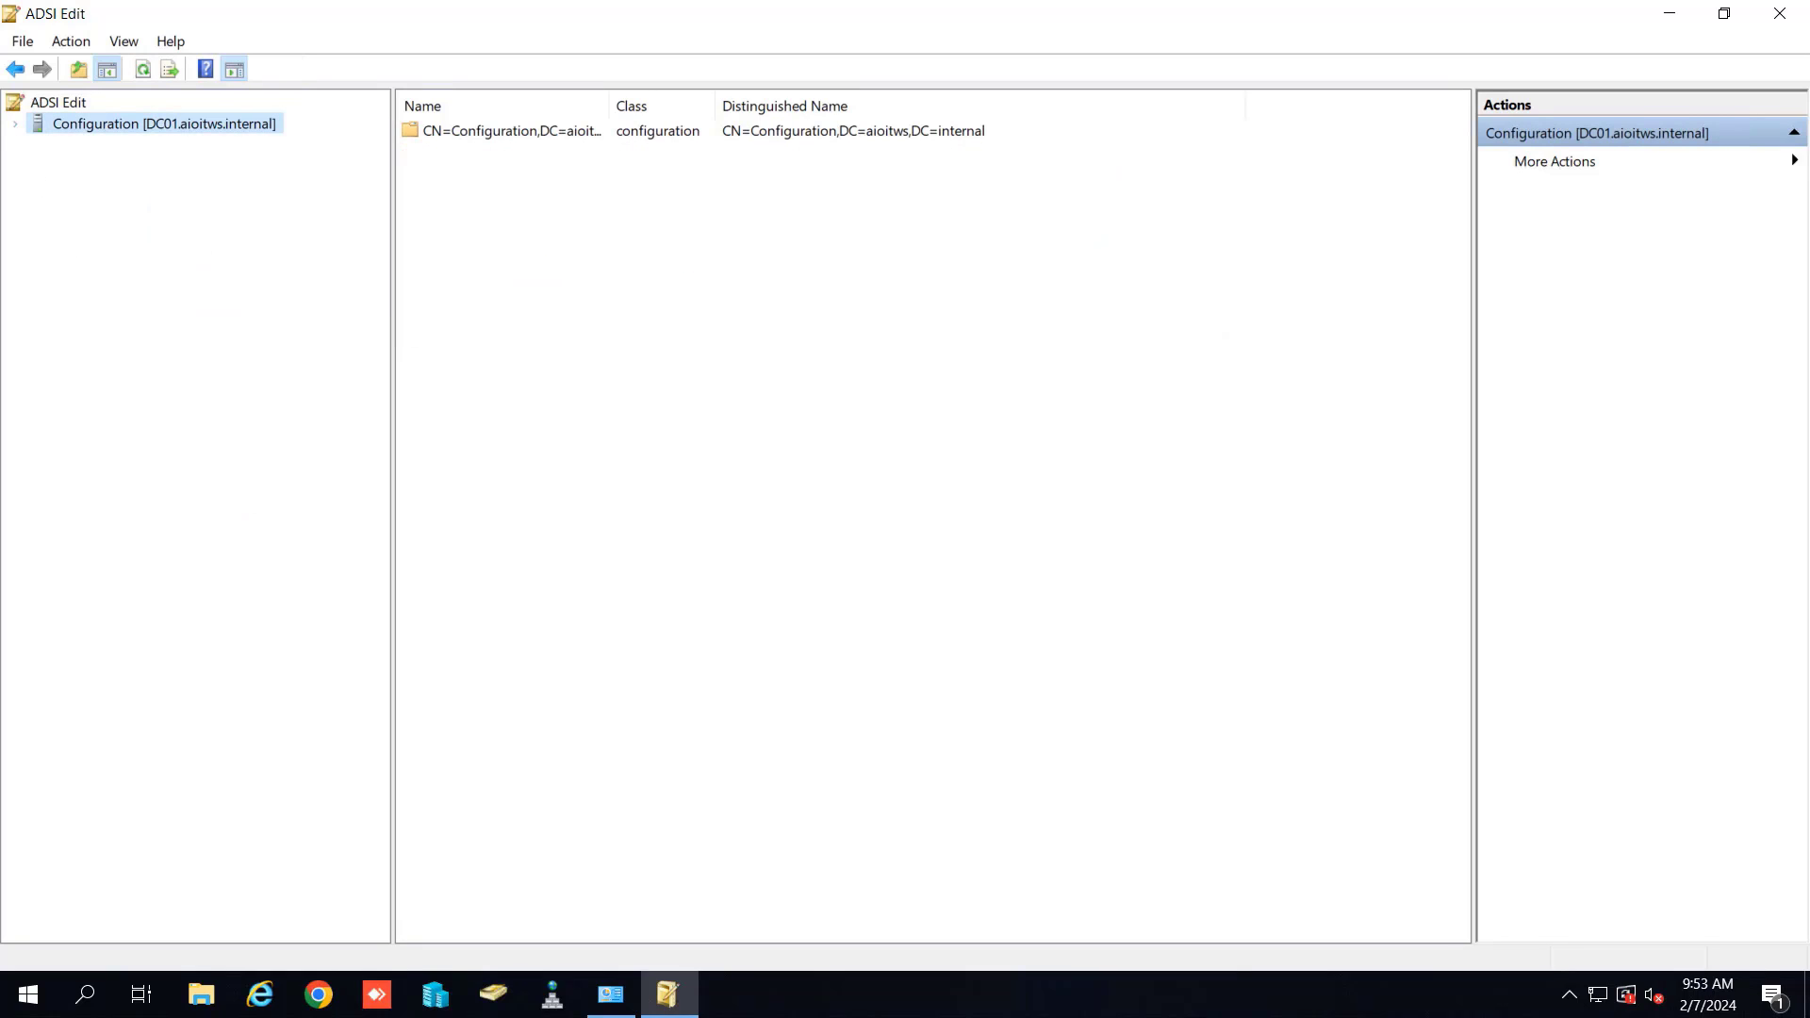
click(493, 994)
click(193, 401)
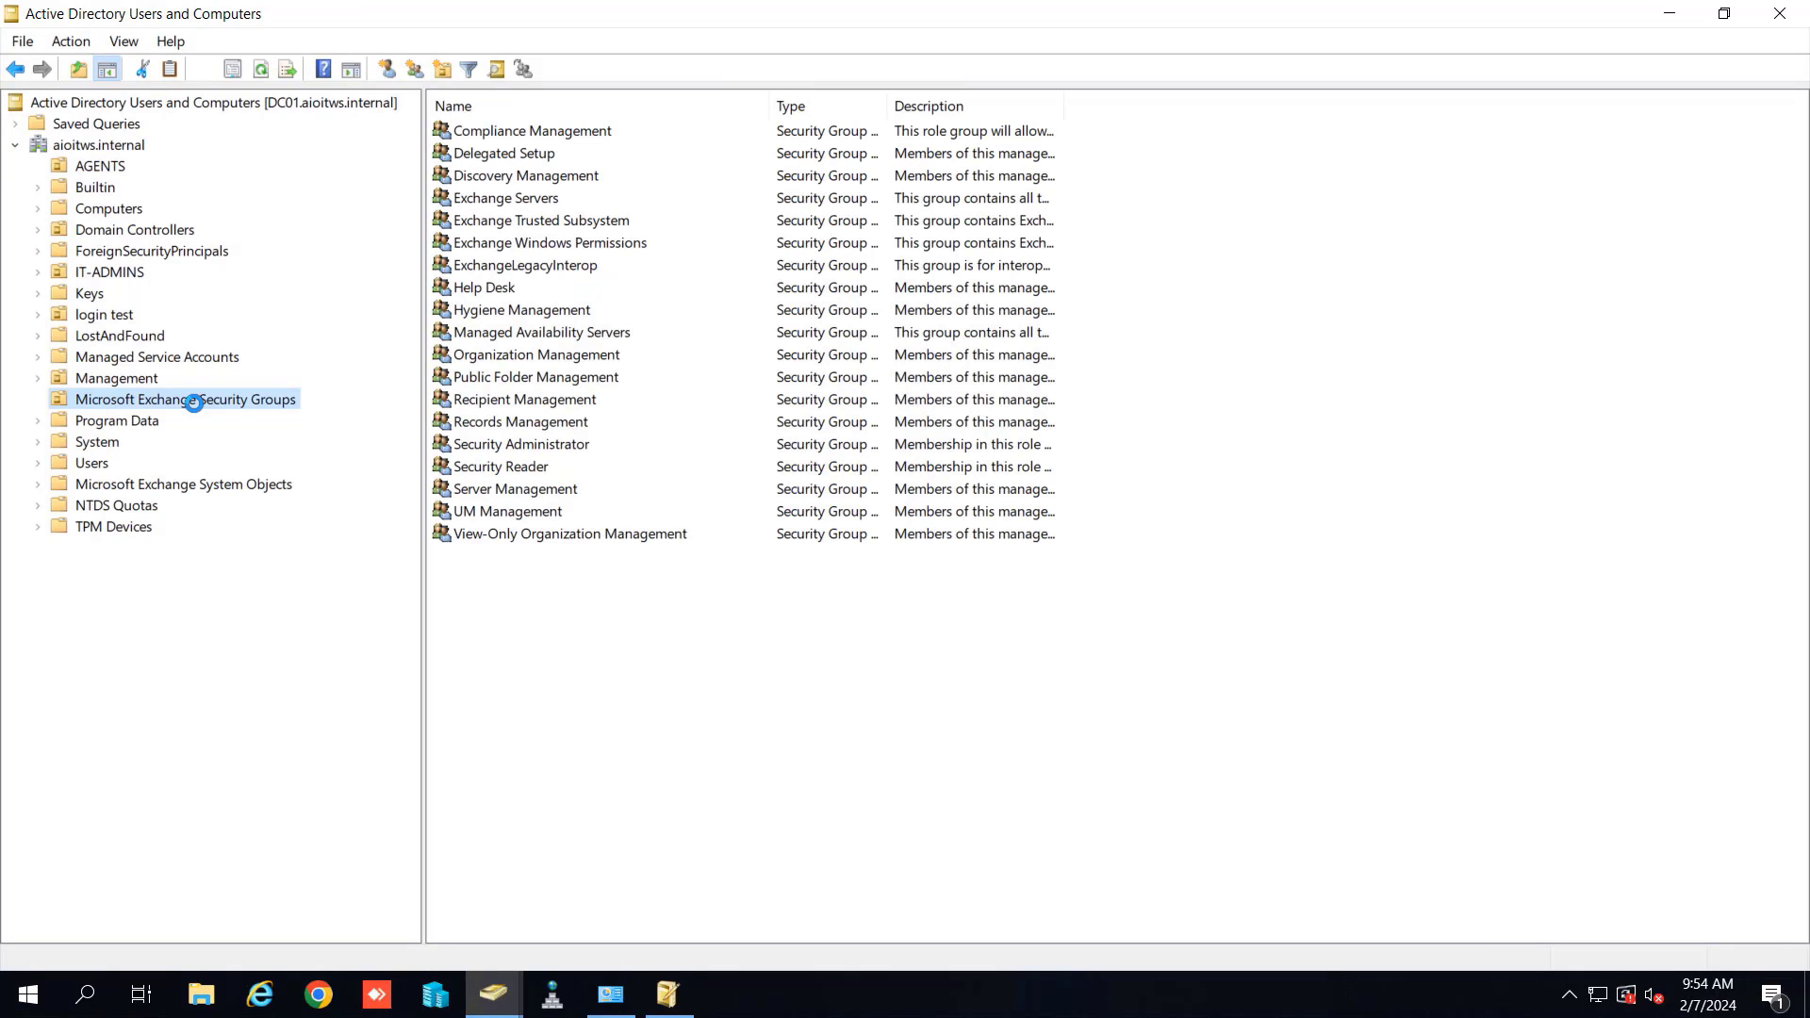
click(149, 485)
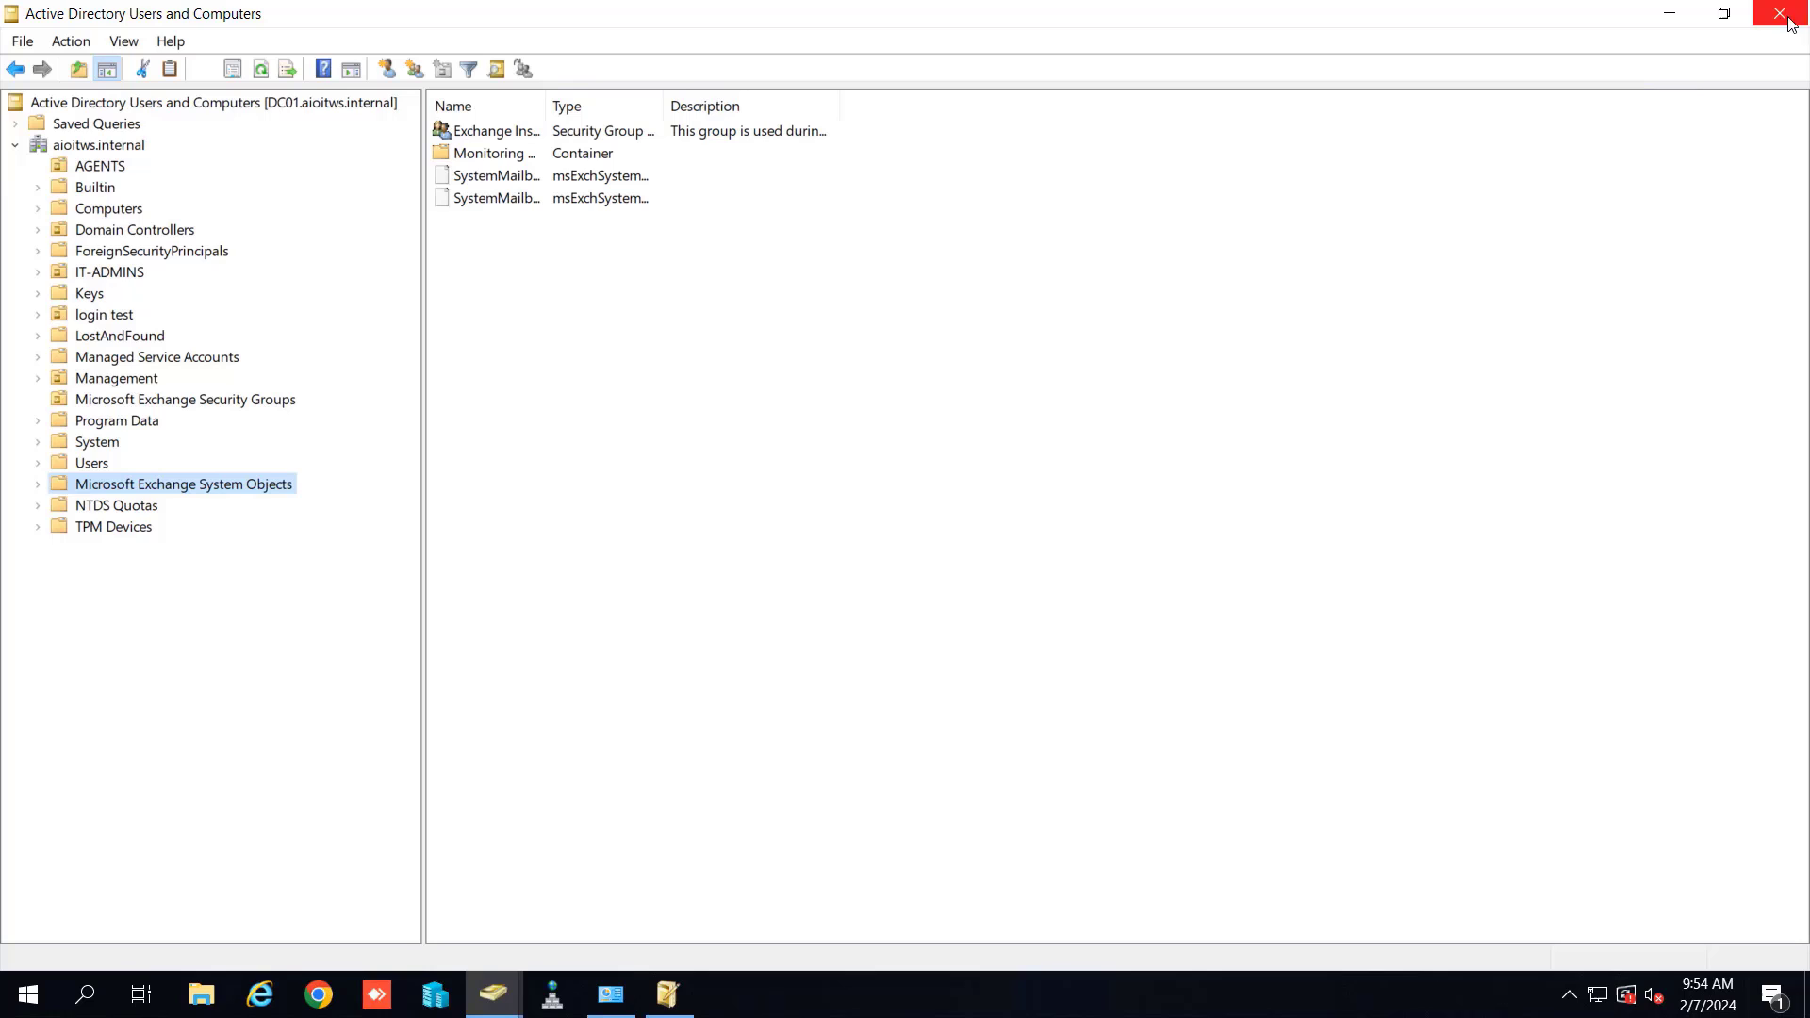
click(1667, 25)
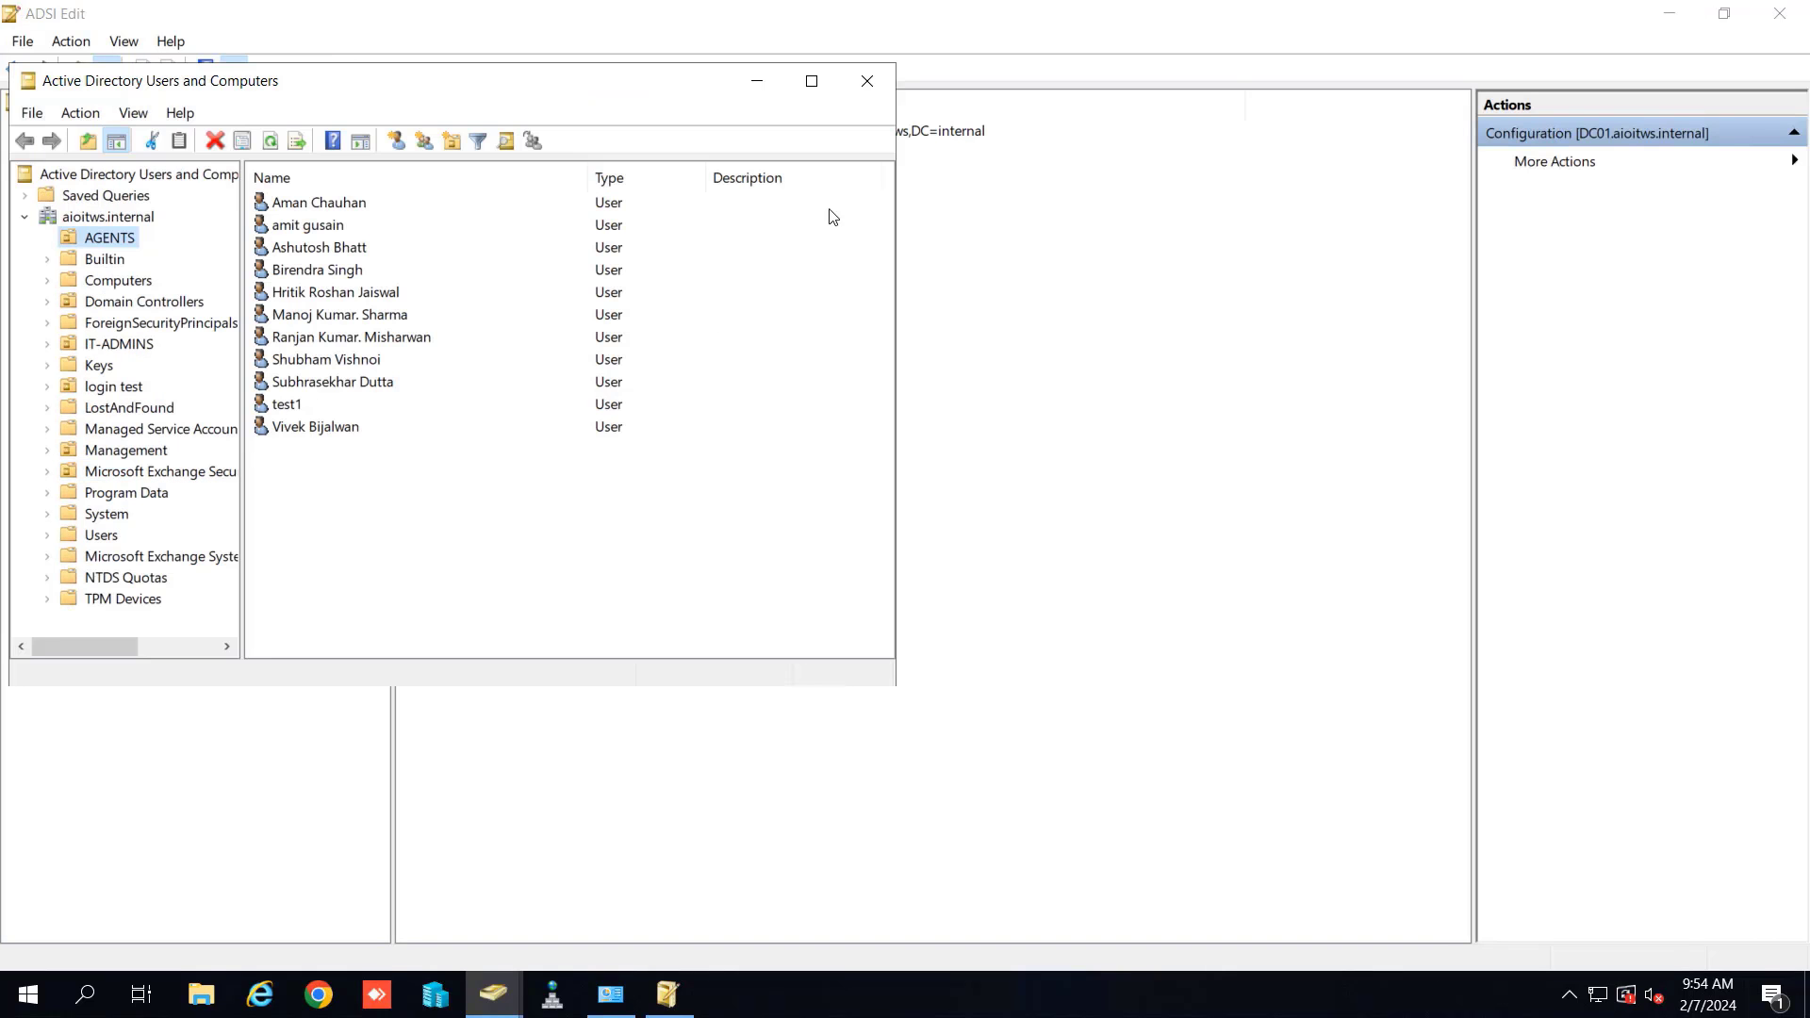
- Close Users and Computers and remove the Configuration connection from ADSI Edit
click(867, 81)
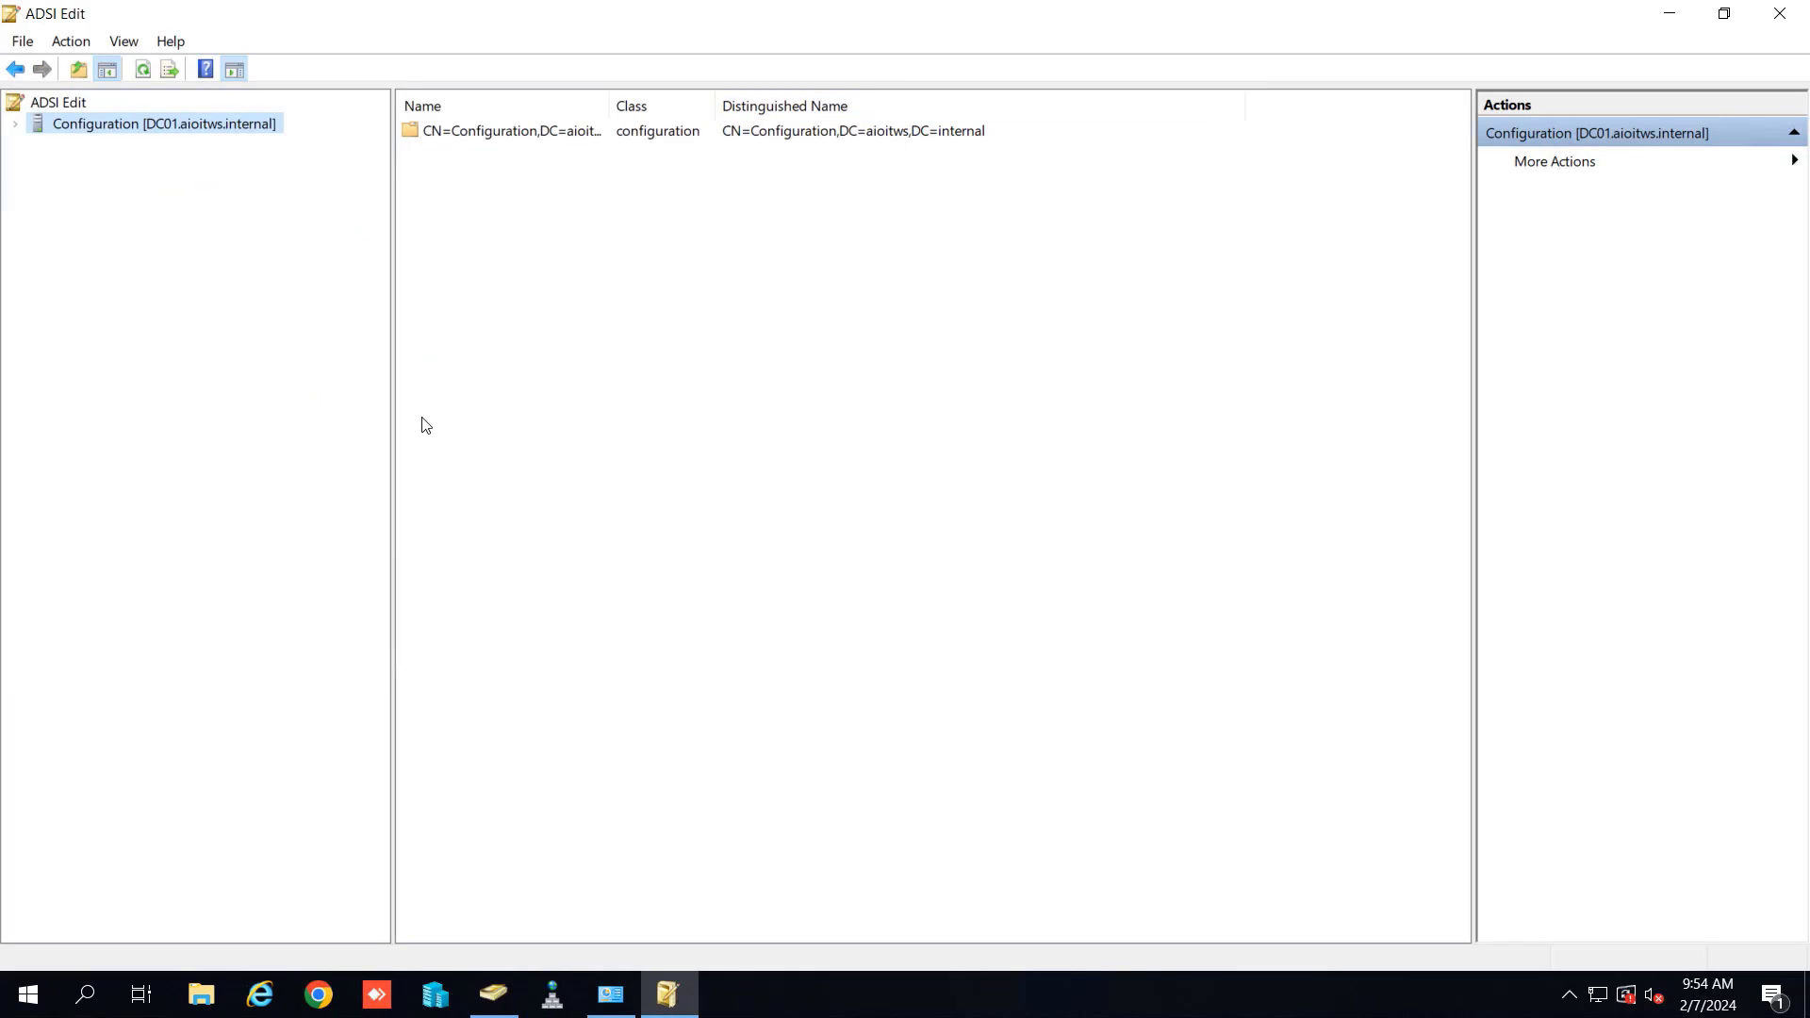
right_click(58, 127)
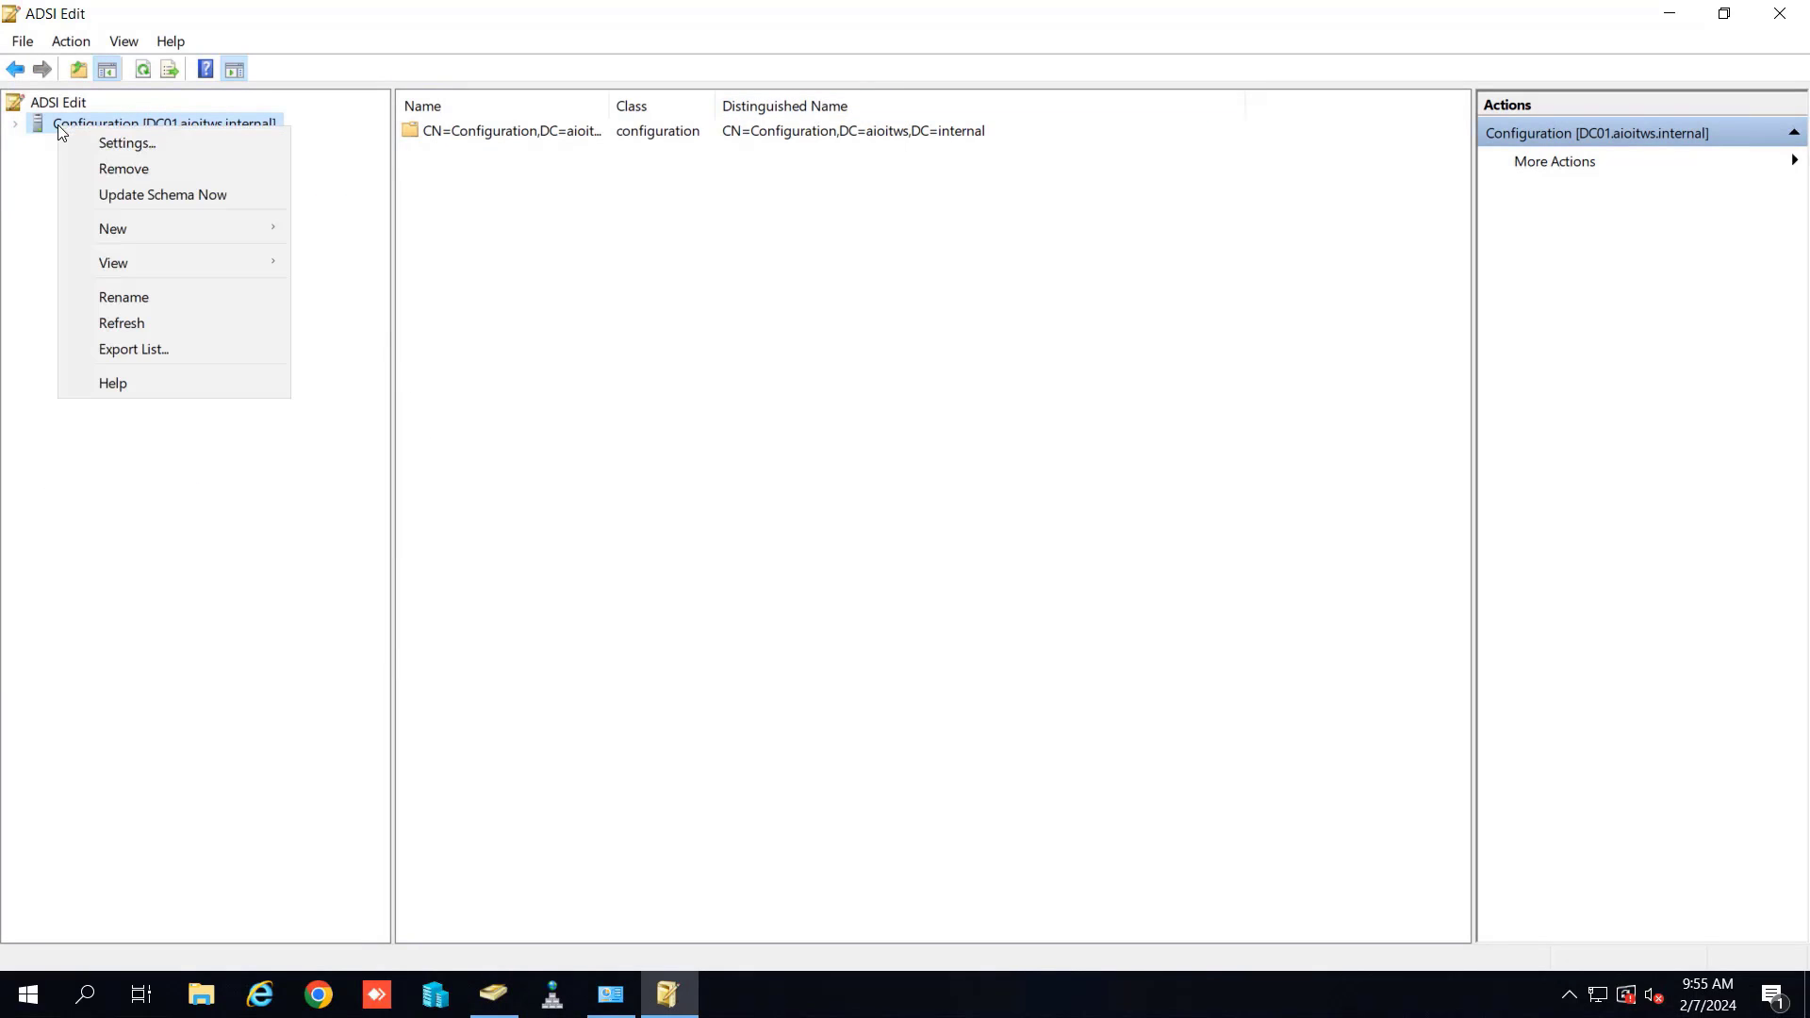
click(91, 170)
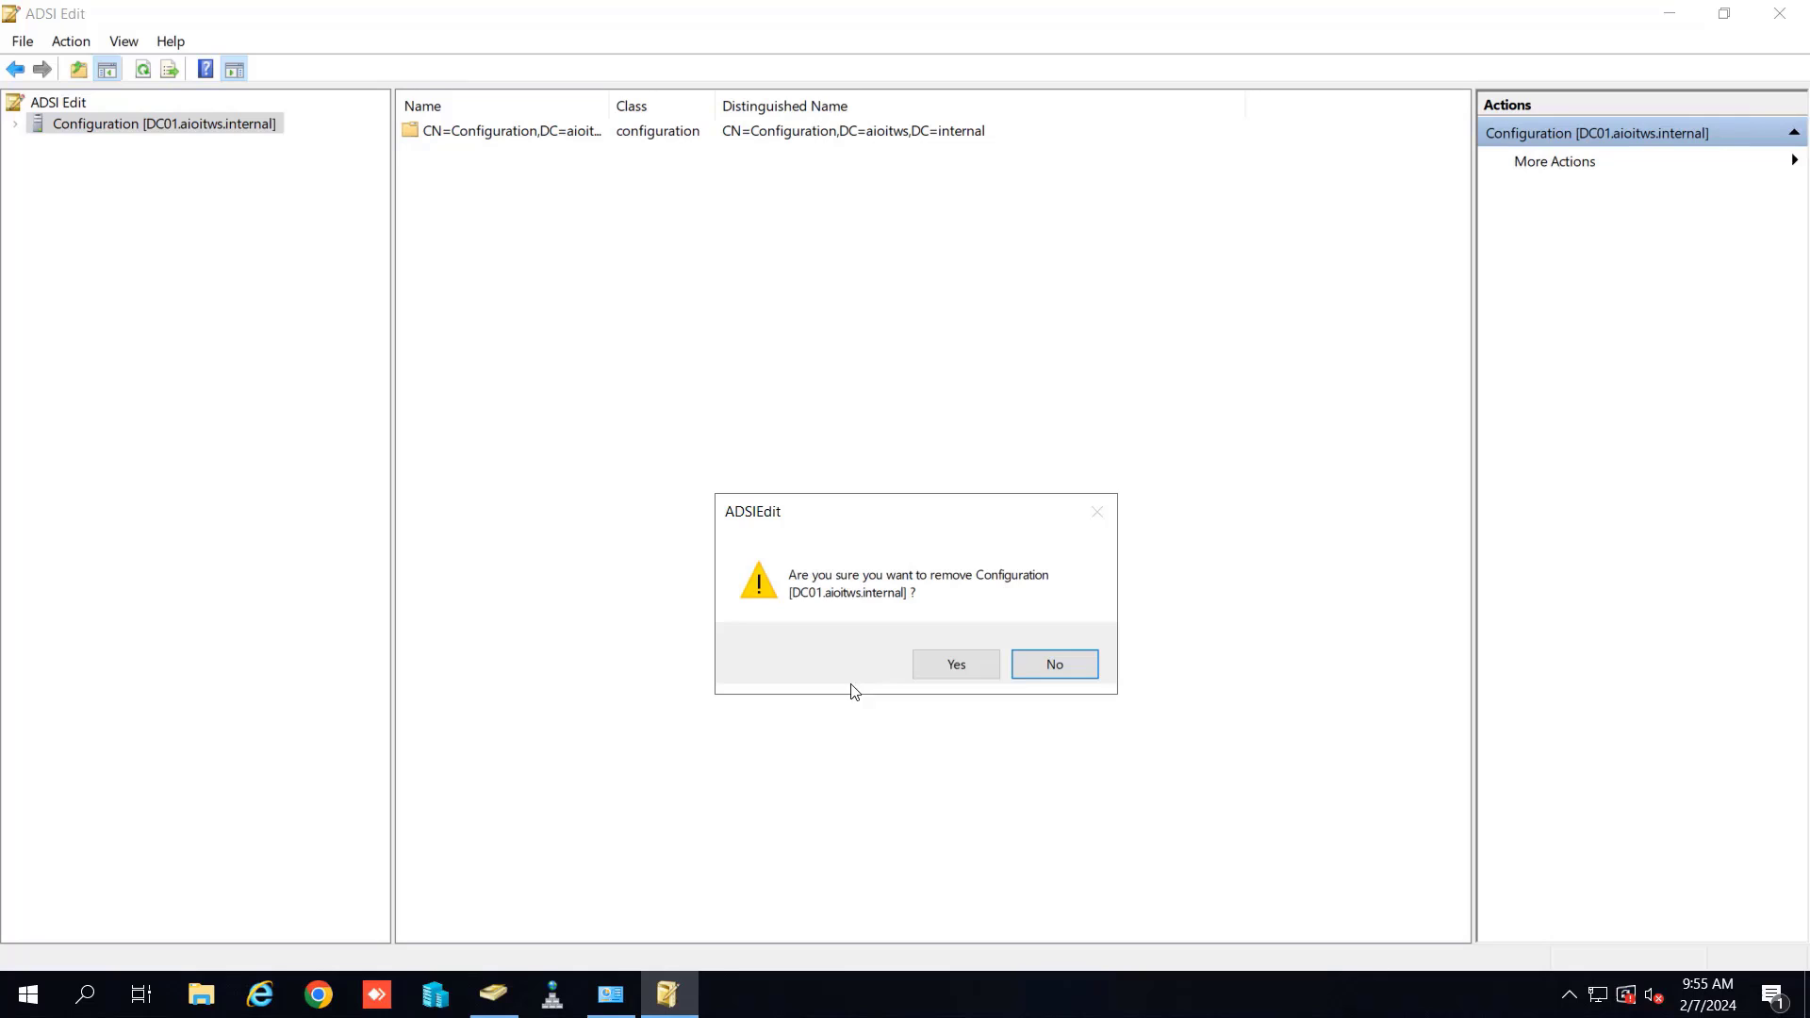
click(957, 664)
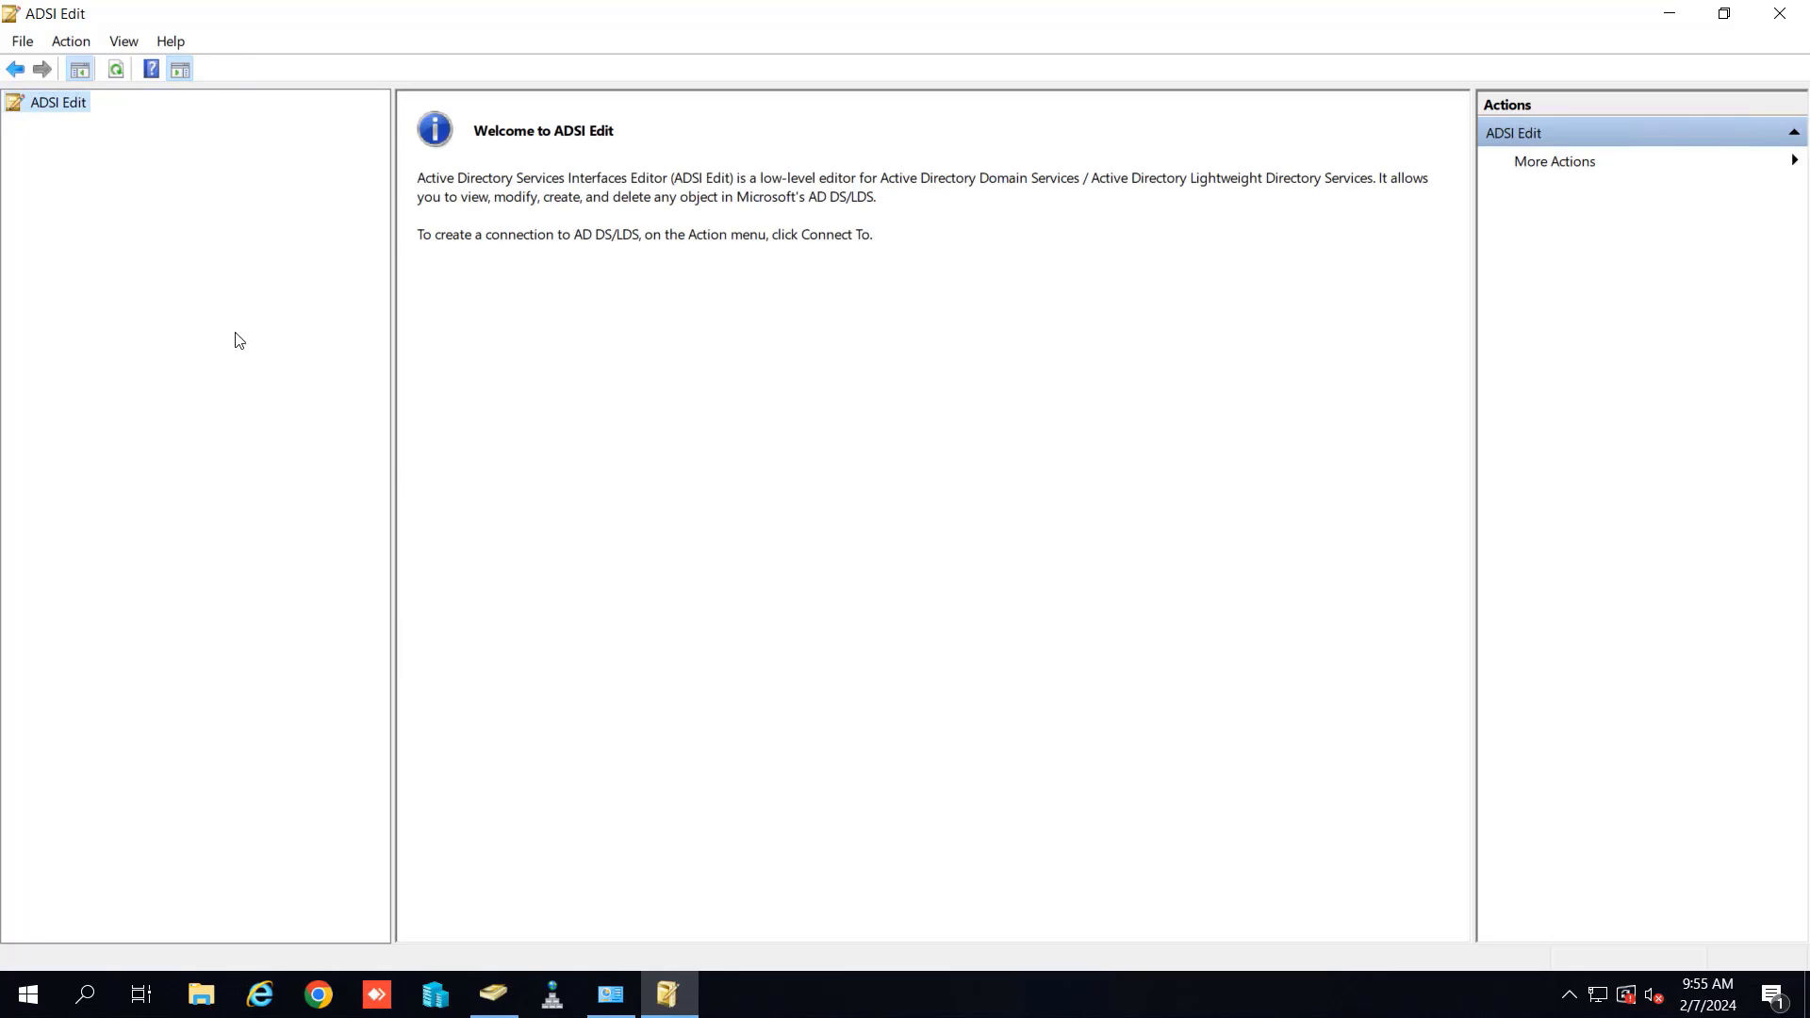
- Add a new connection to the Default naming context
right_click(57, 100)
click(117, 113)
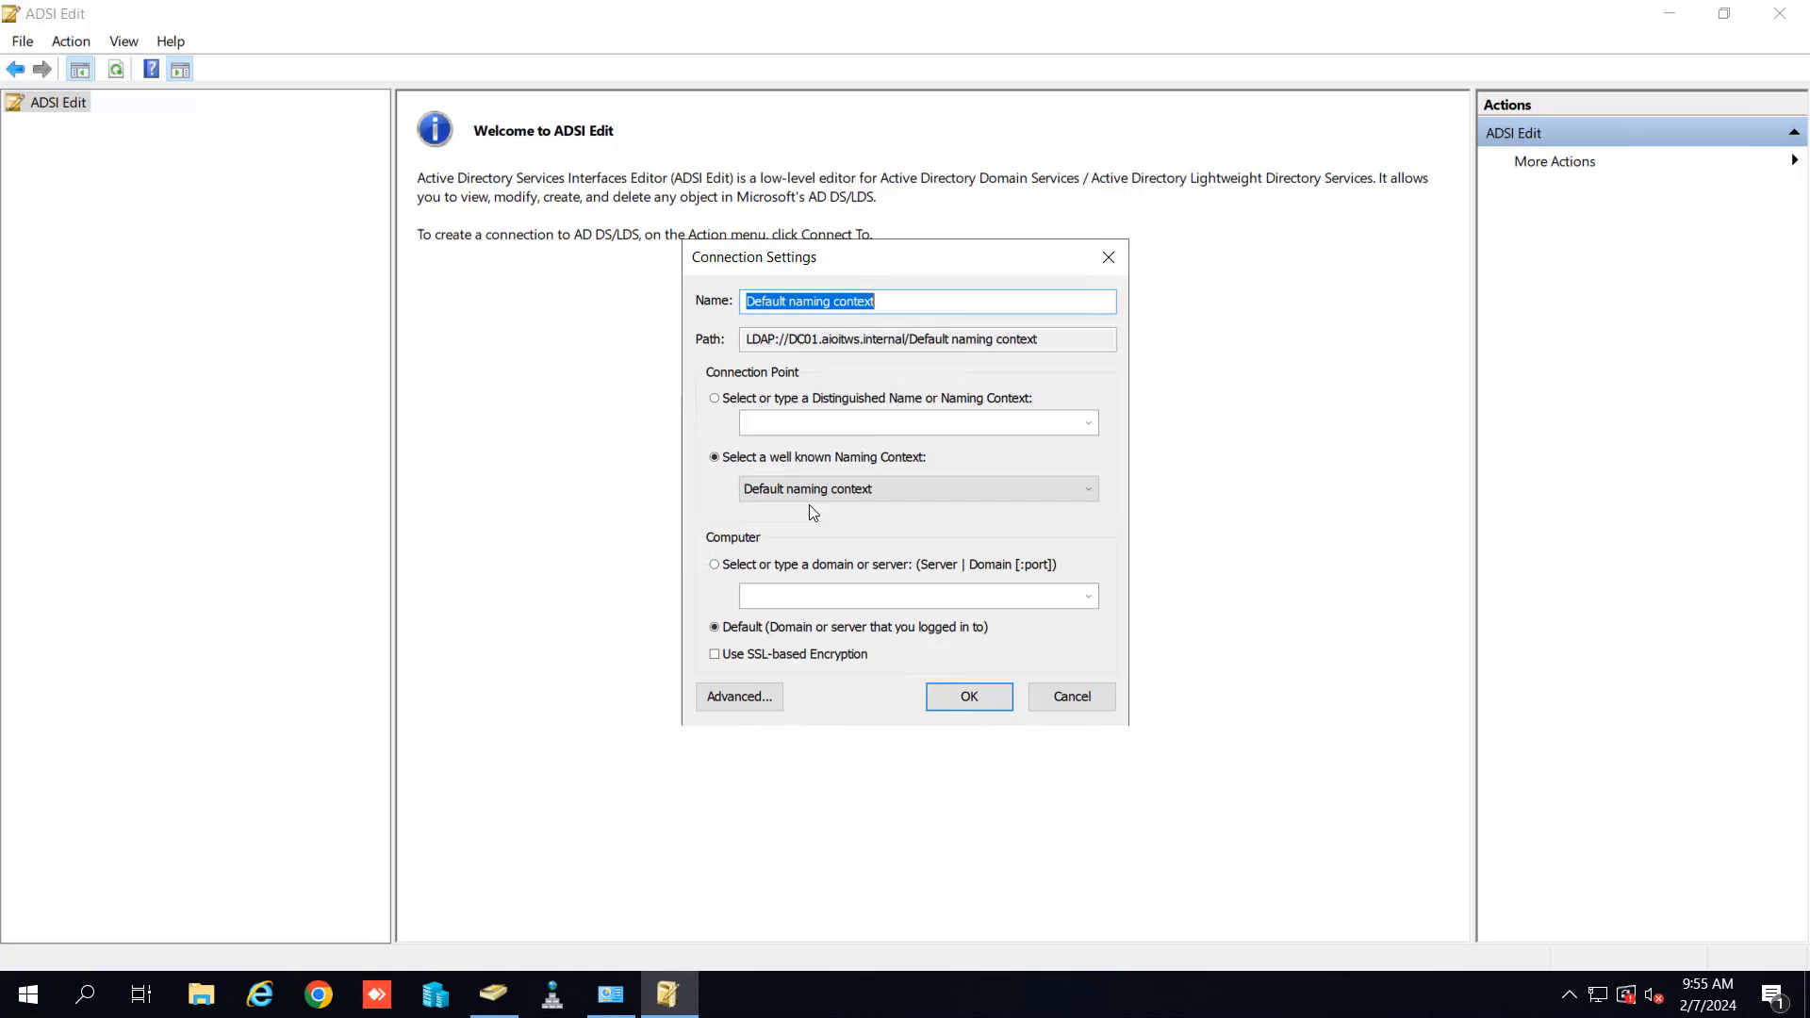
click(968, 697)
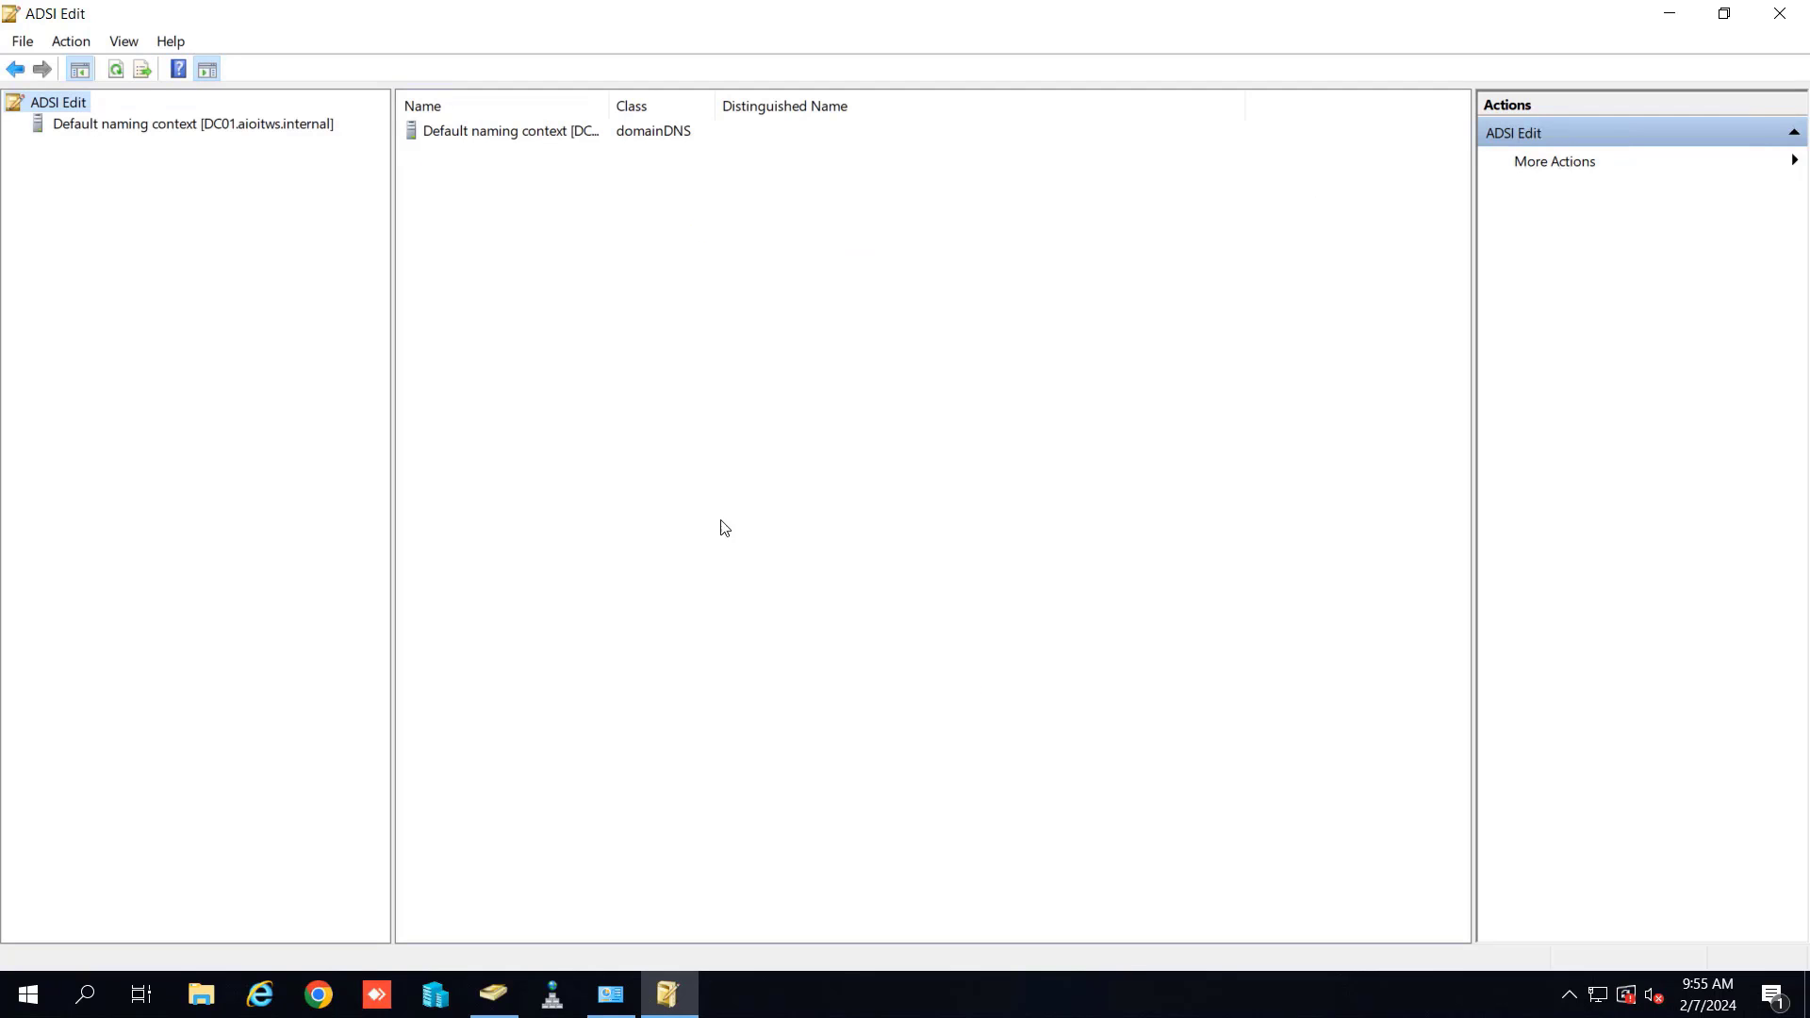
- Expand DC=aioitws,DC=internal and delete OU=Microsoft Exchange Security Groups with all its contents
click(39, 125)
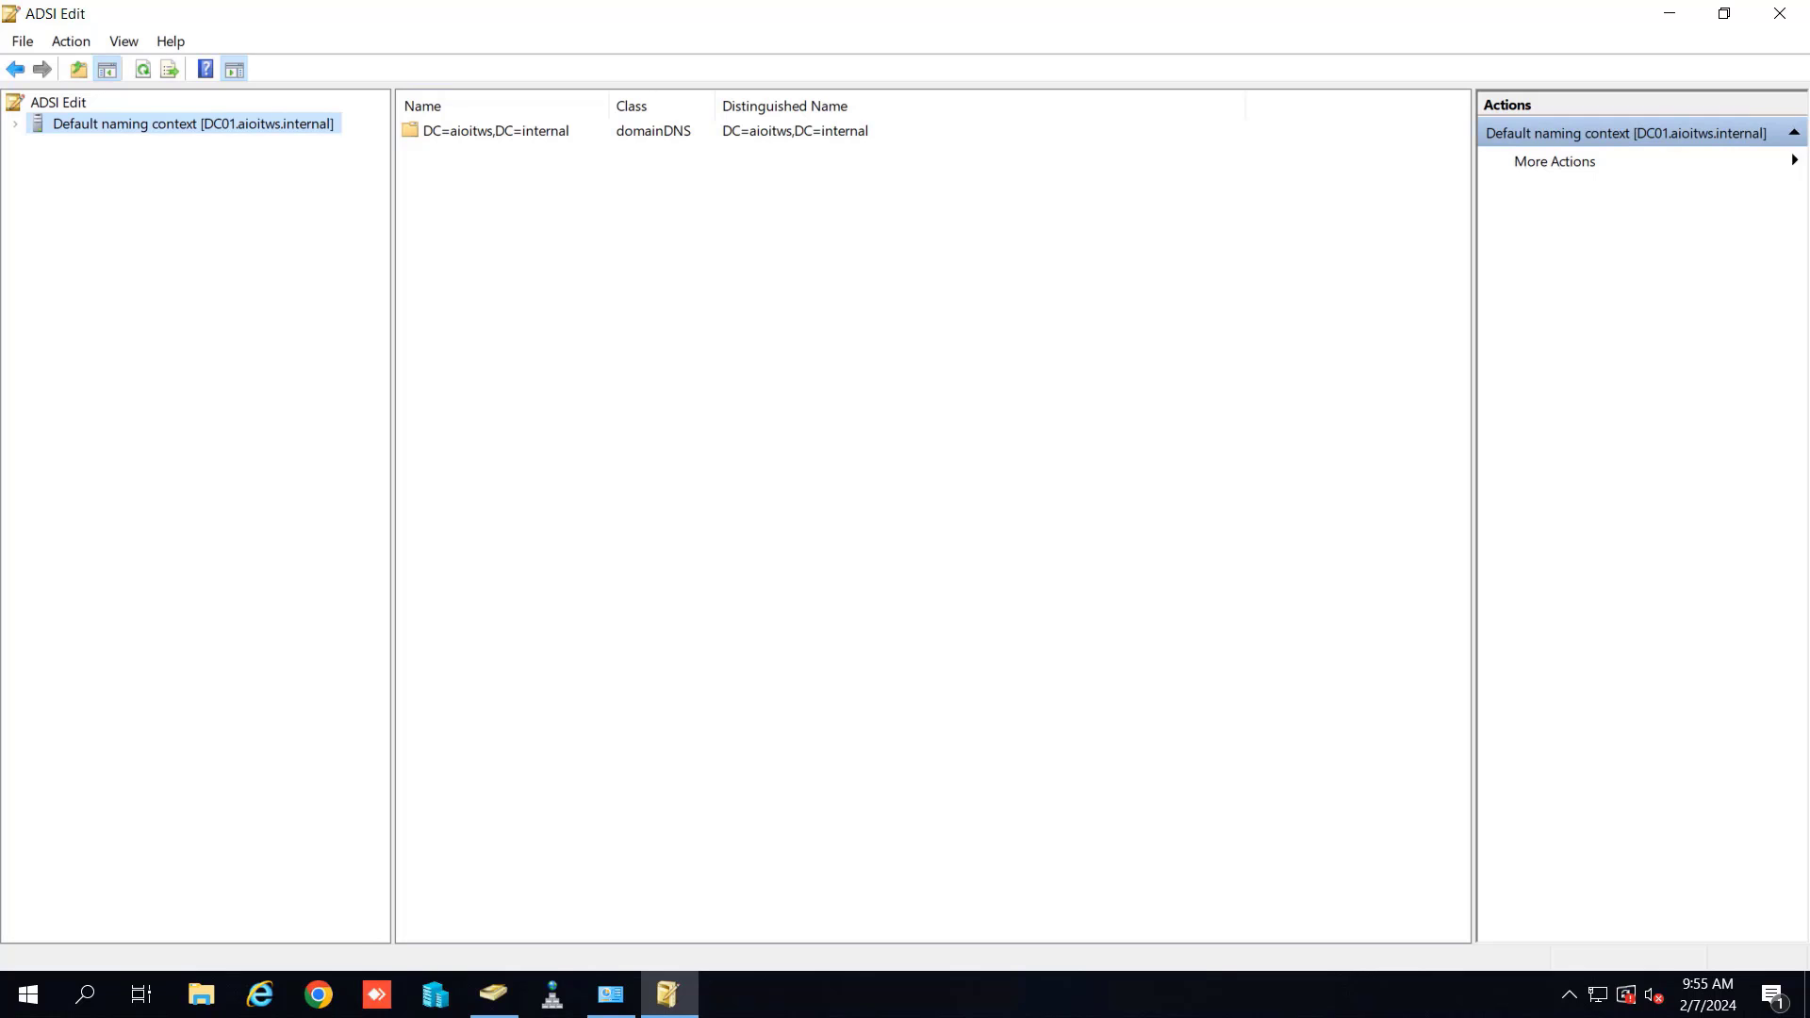
click(187, 151)
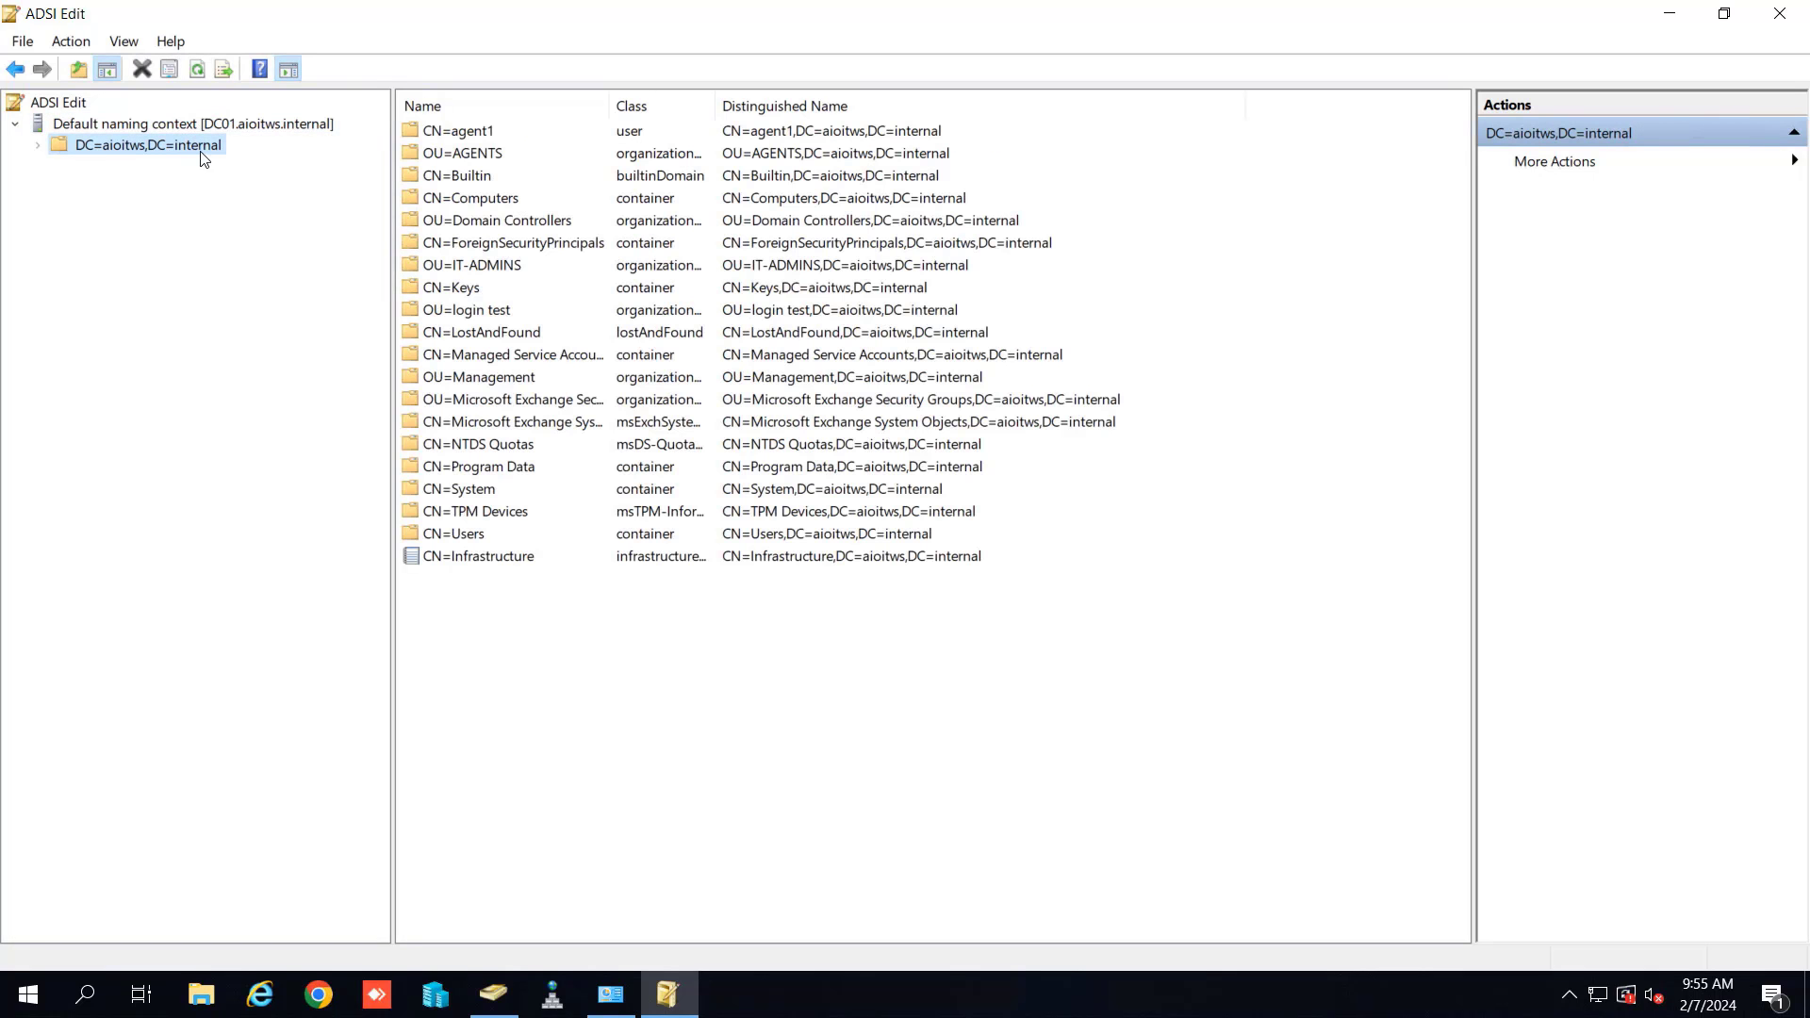
click(39, 146)
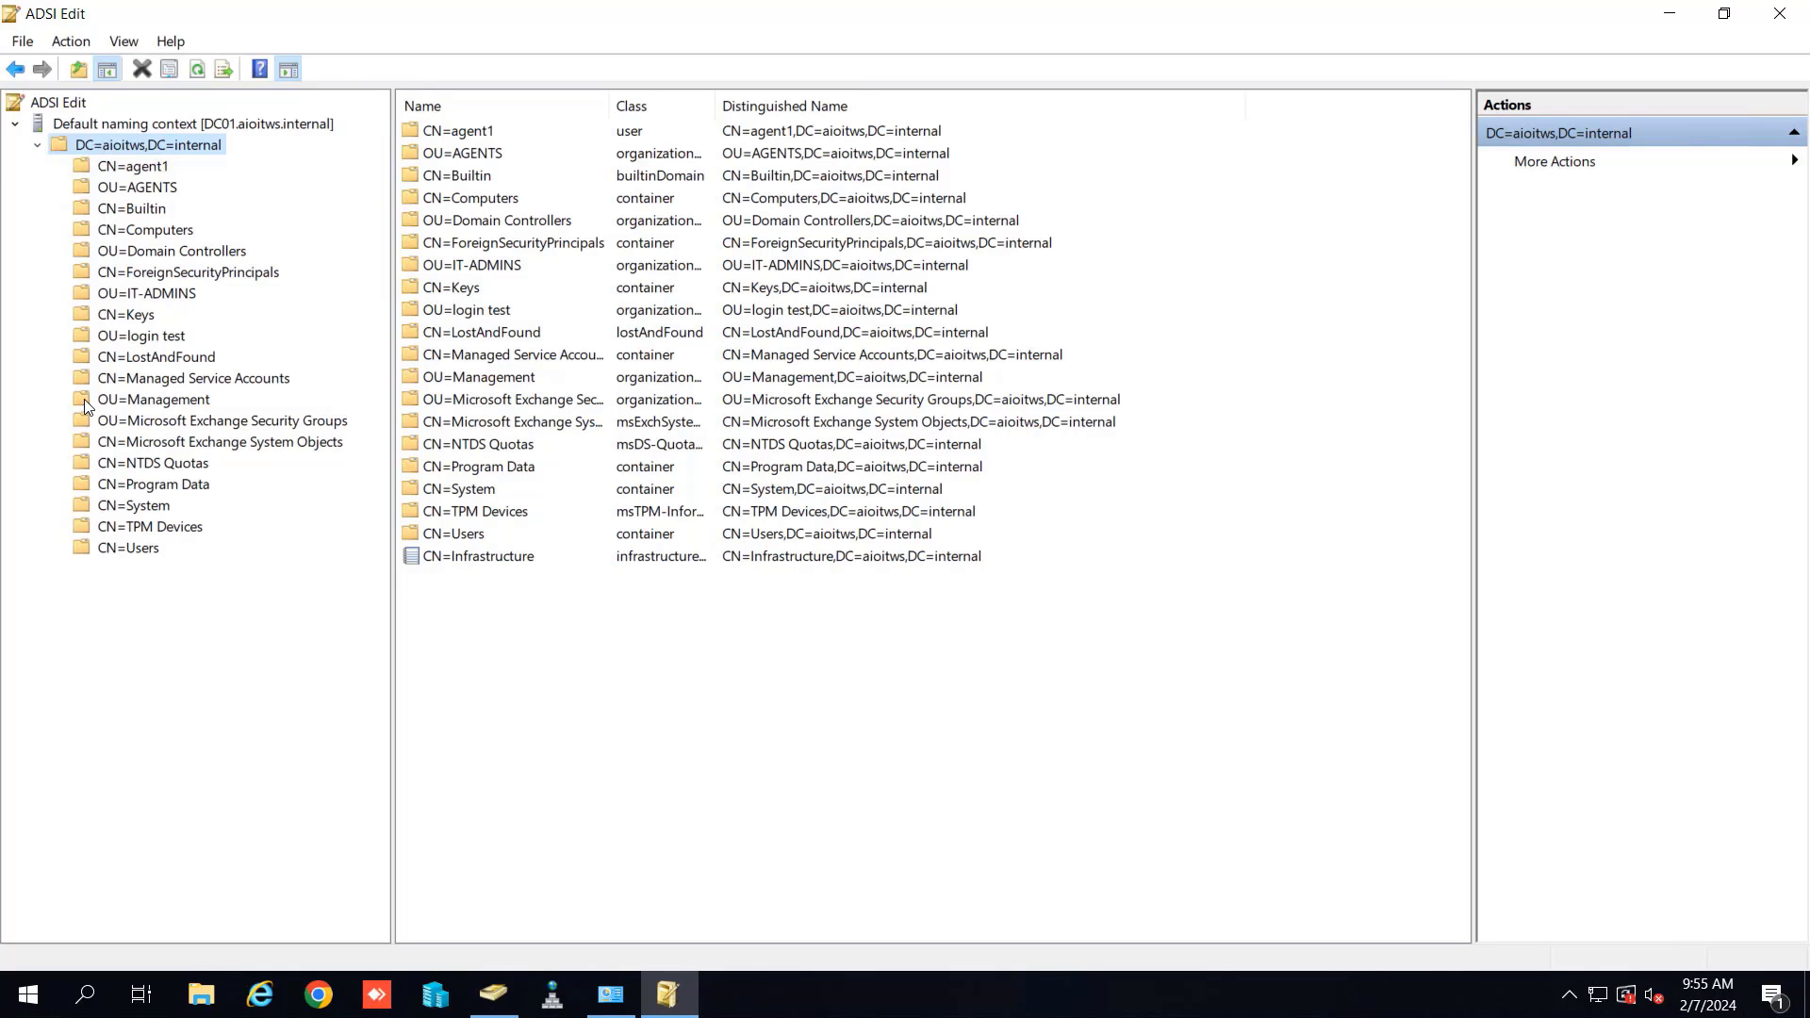
click(135, 424)
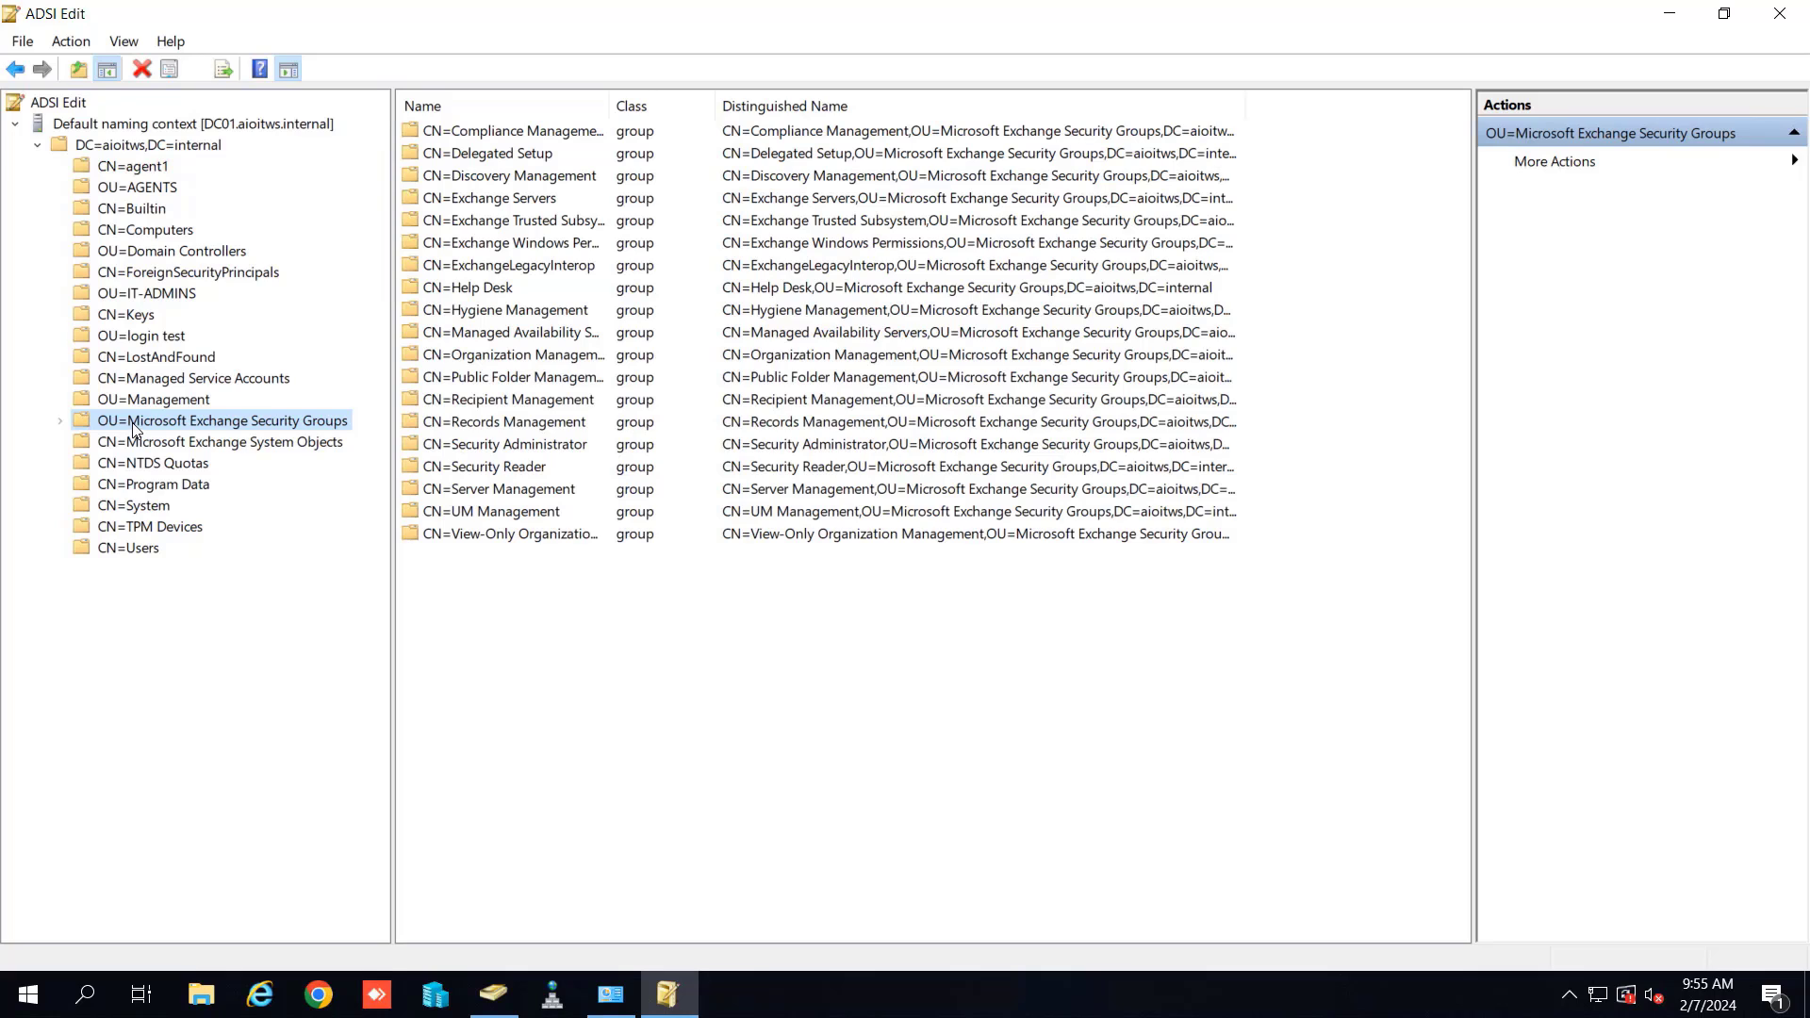
right_click(134, 428)
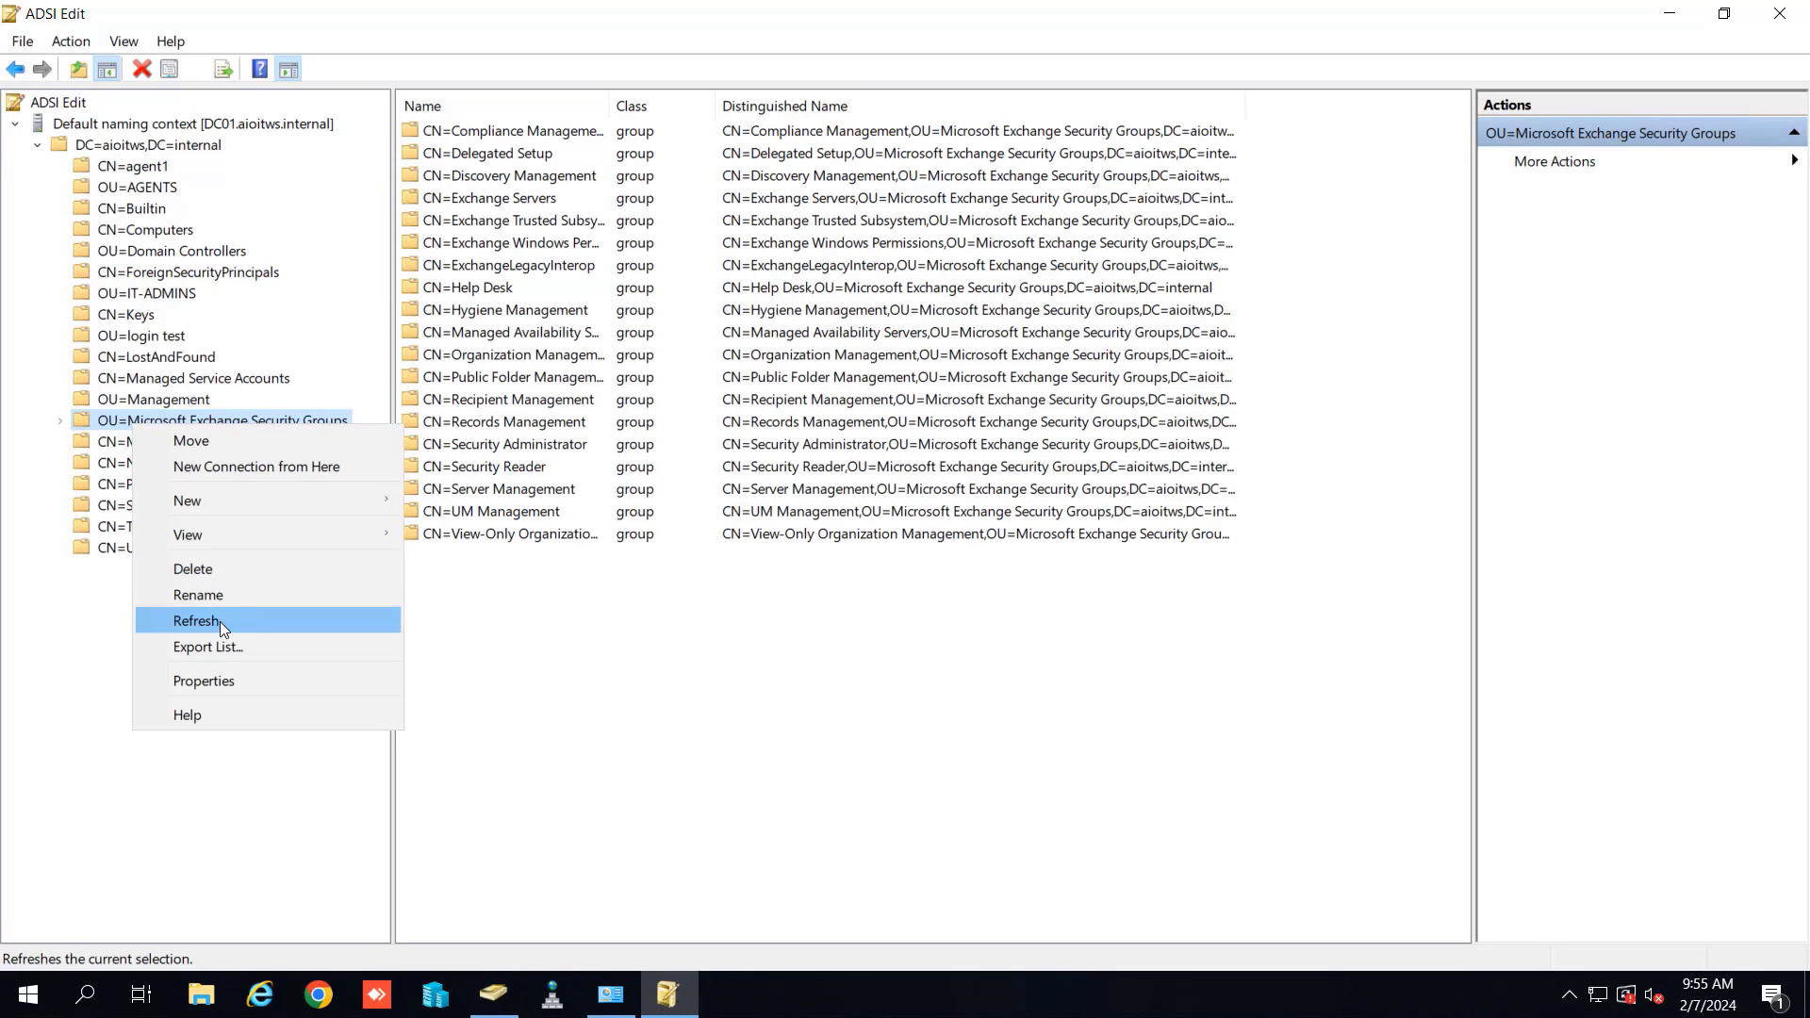
click(224, 568)
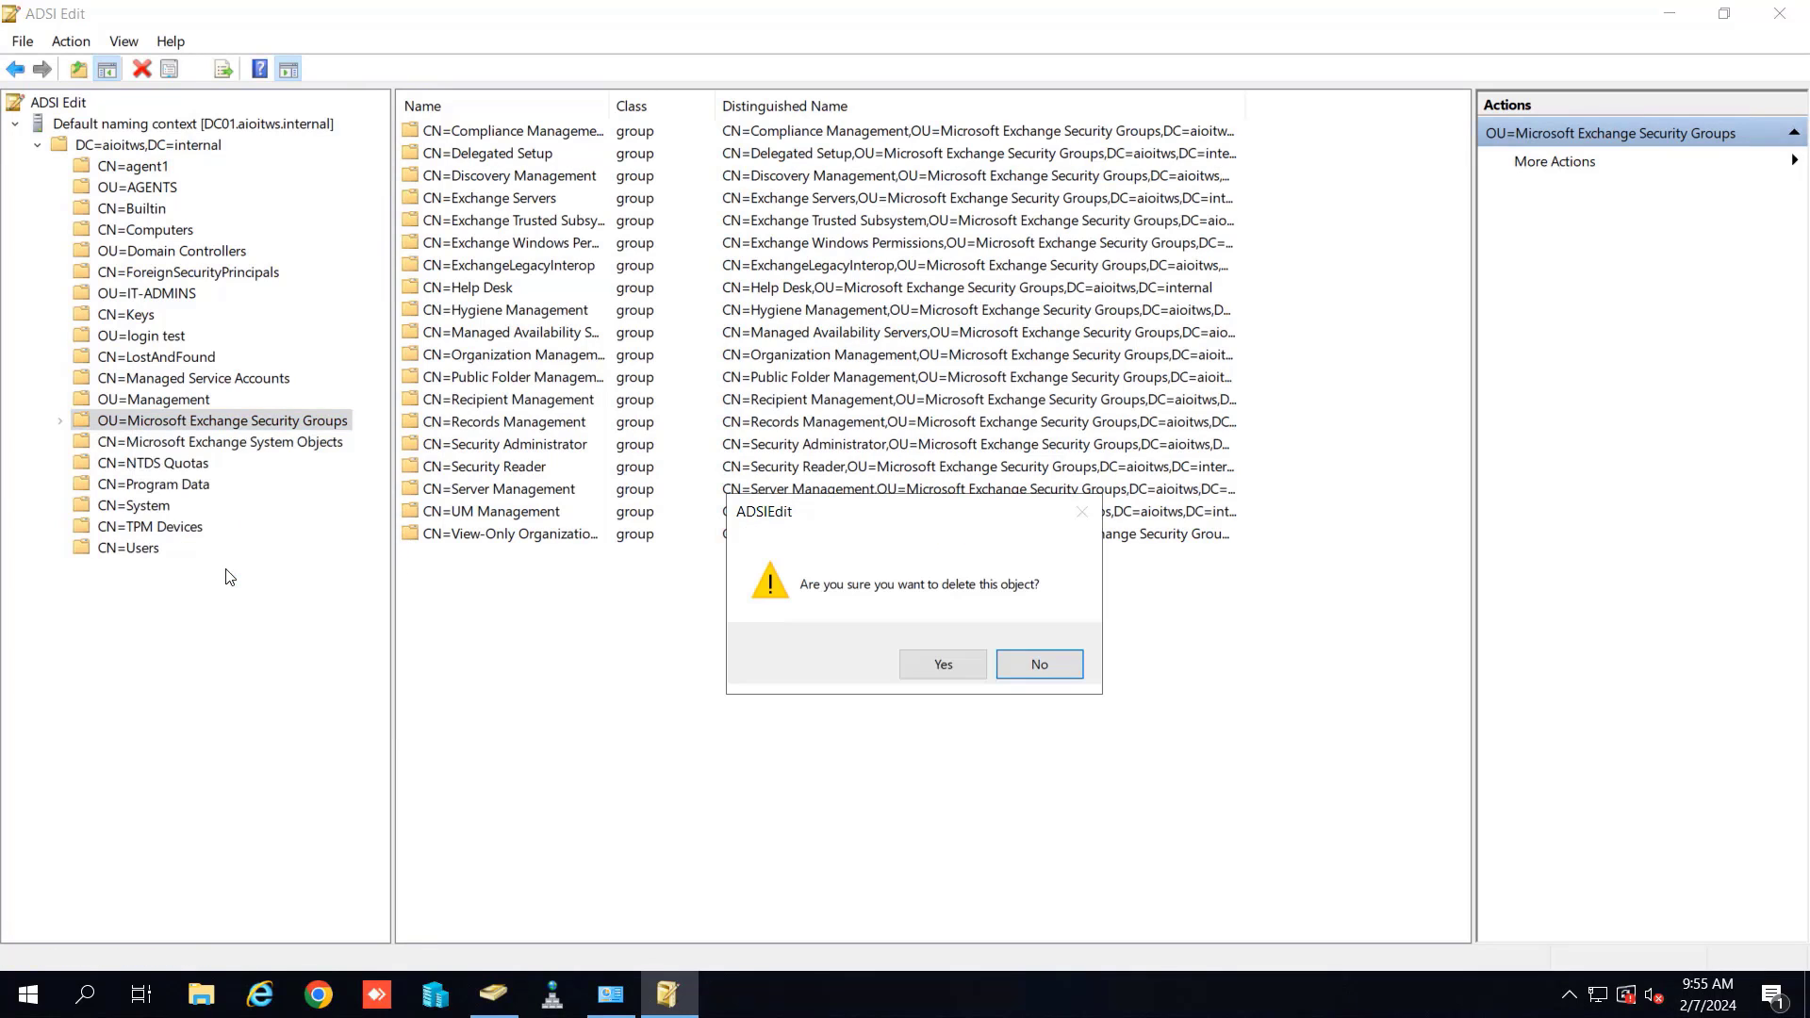
click(953, 659)
click(962, 663)
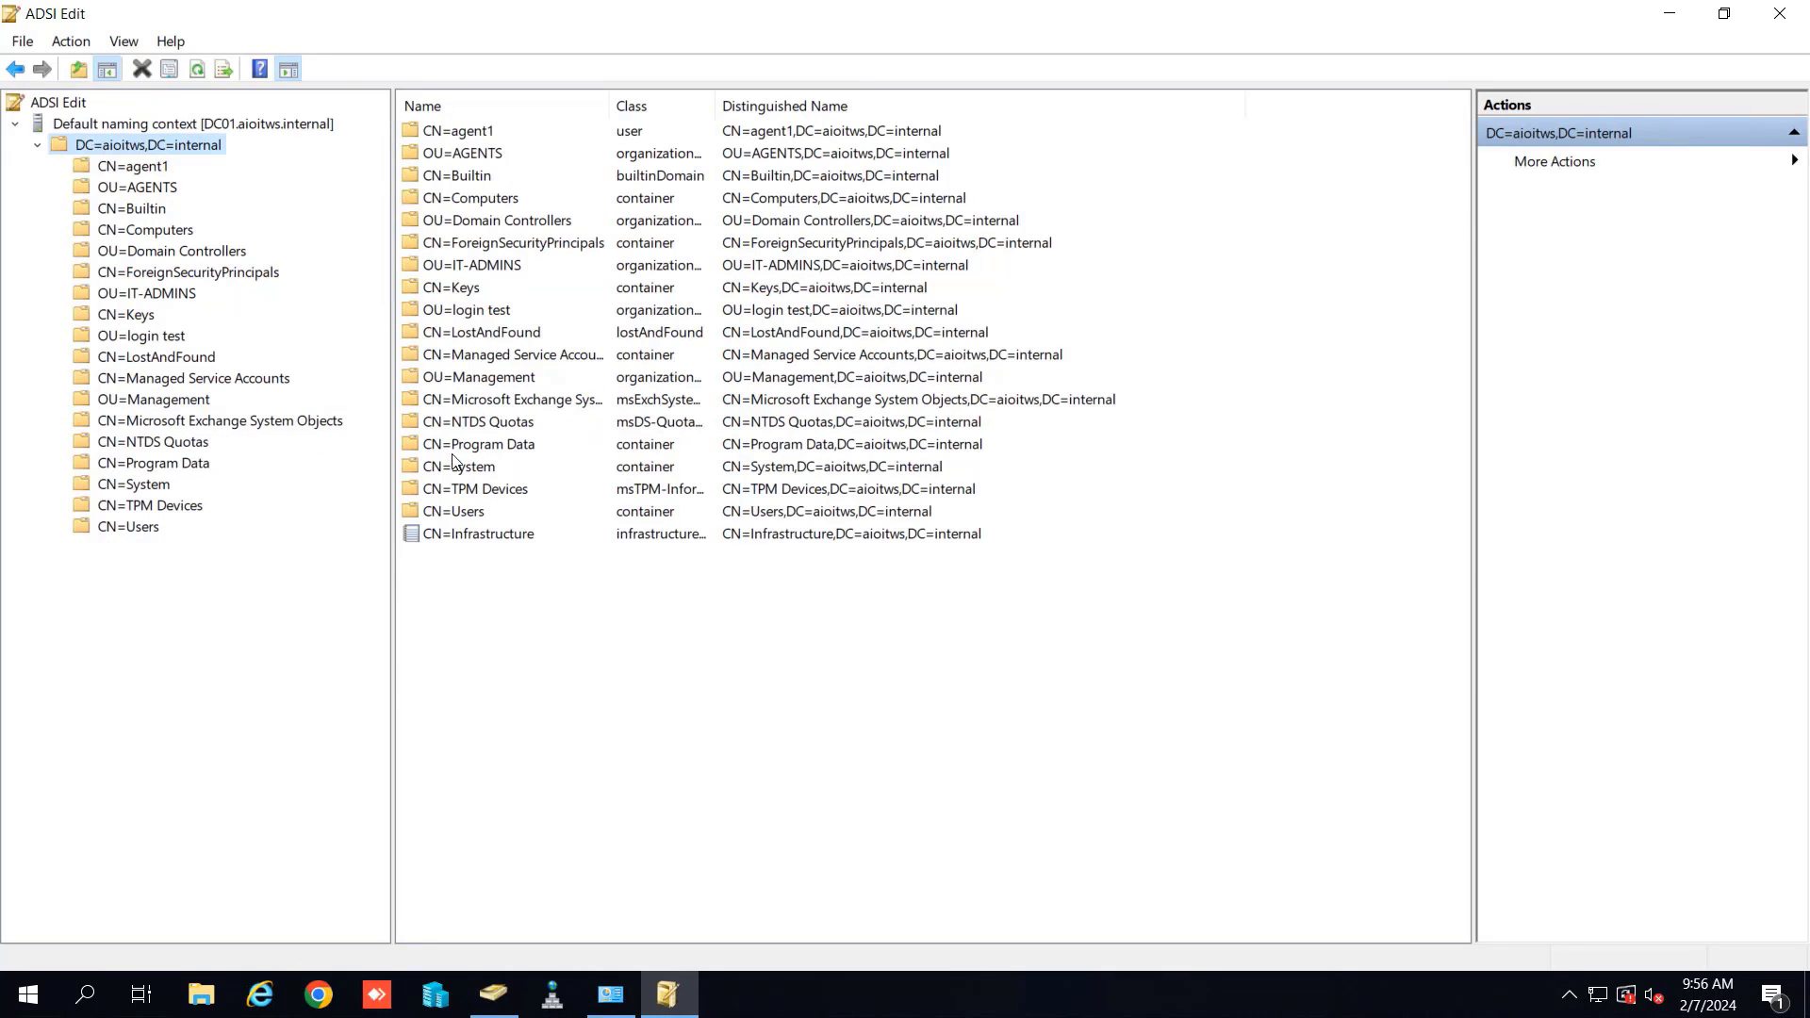
- Delete CN=Microsoft Exchange System Objects and its contents, then return to Users and Computers
click(224, 427)
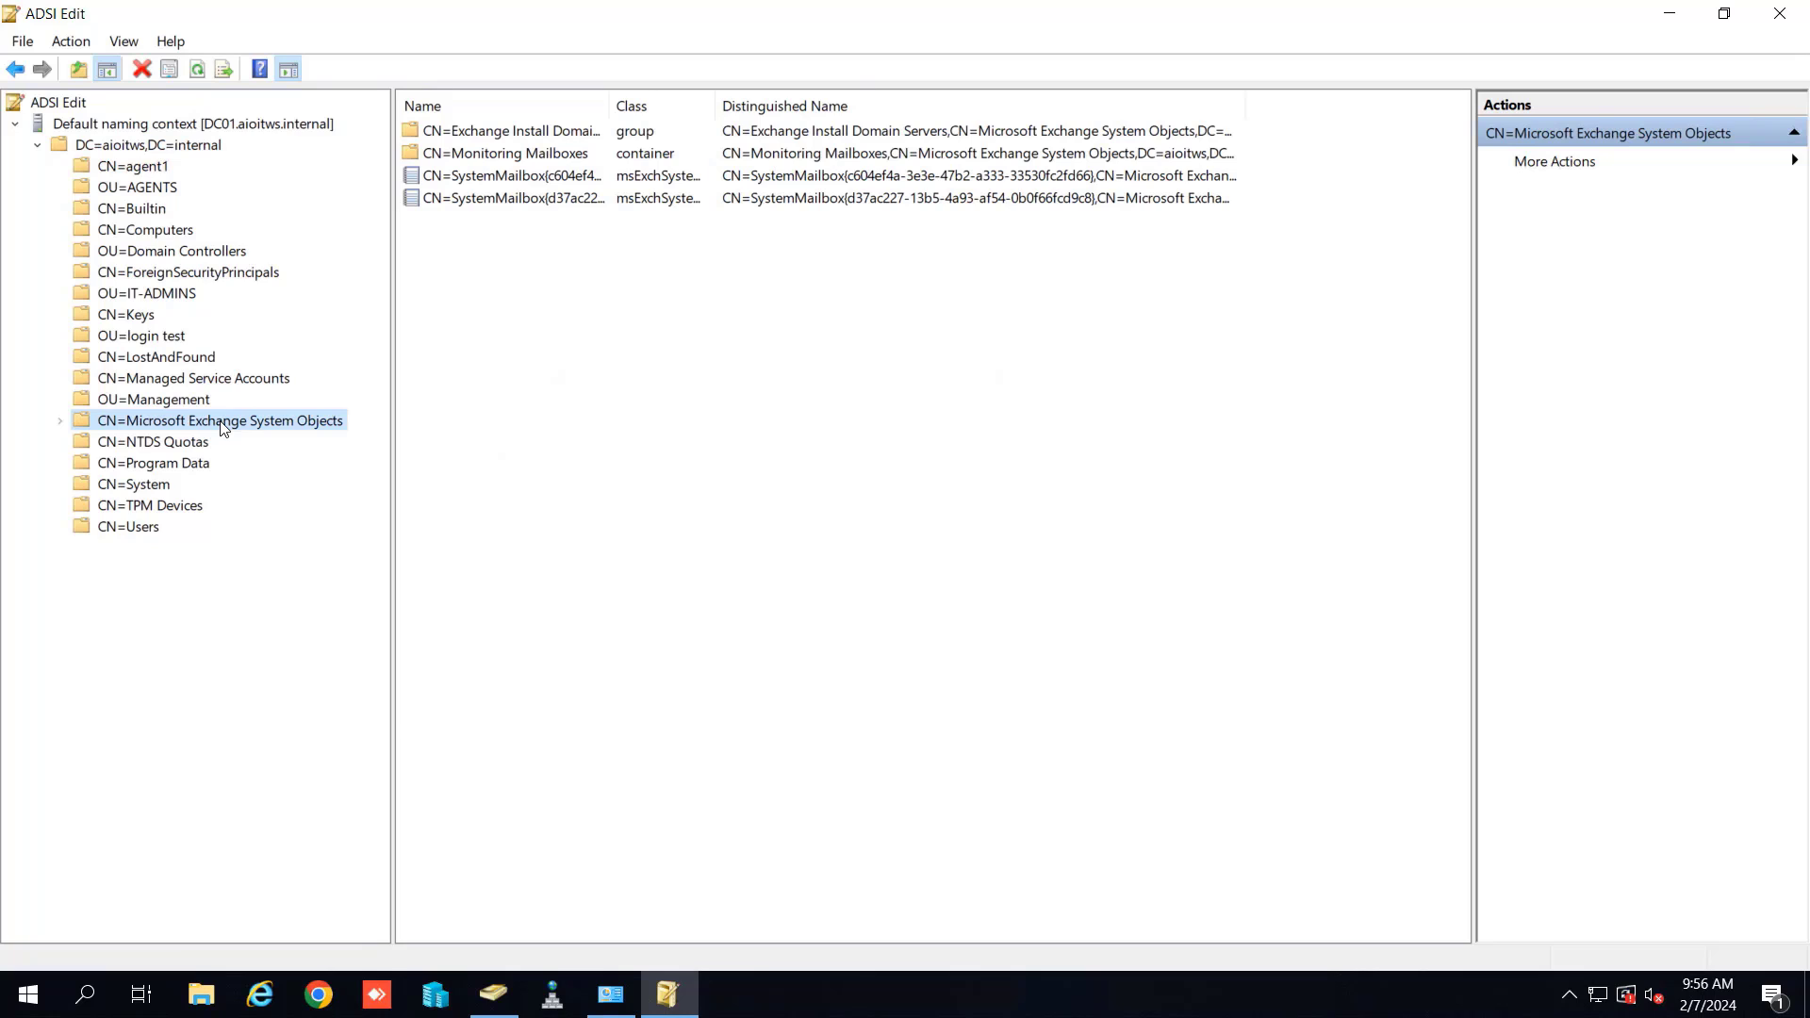
right_click(224, 428)
click(288, 567)
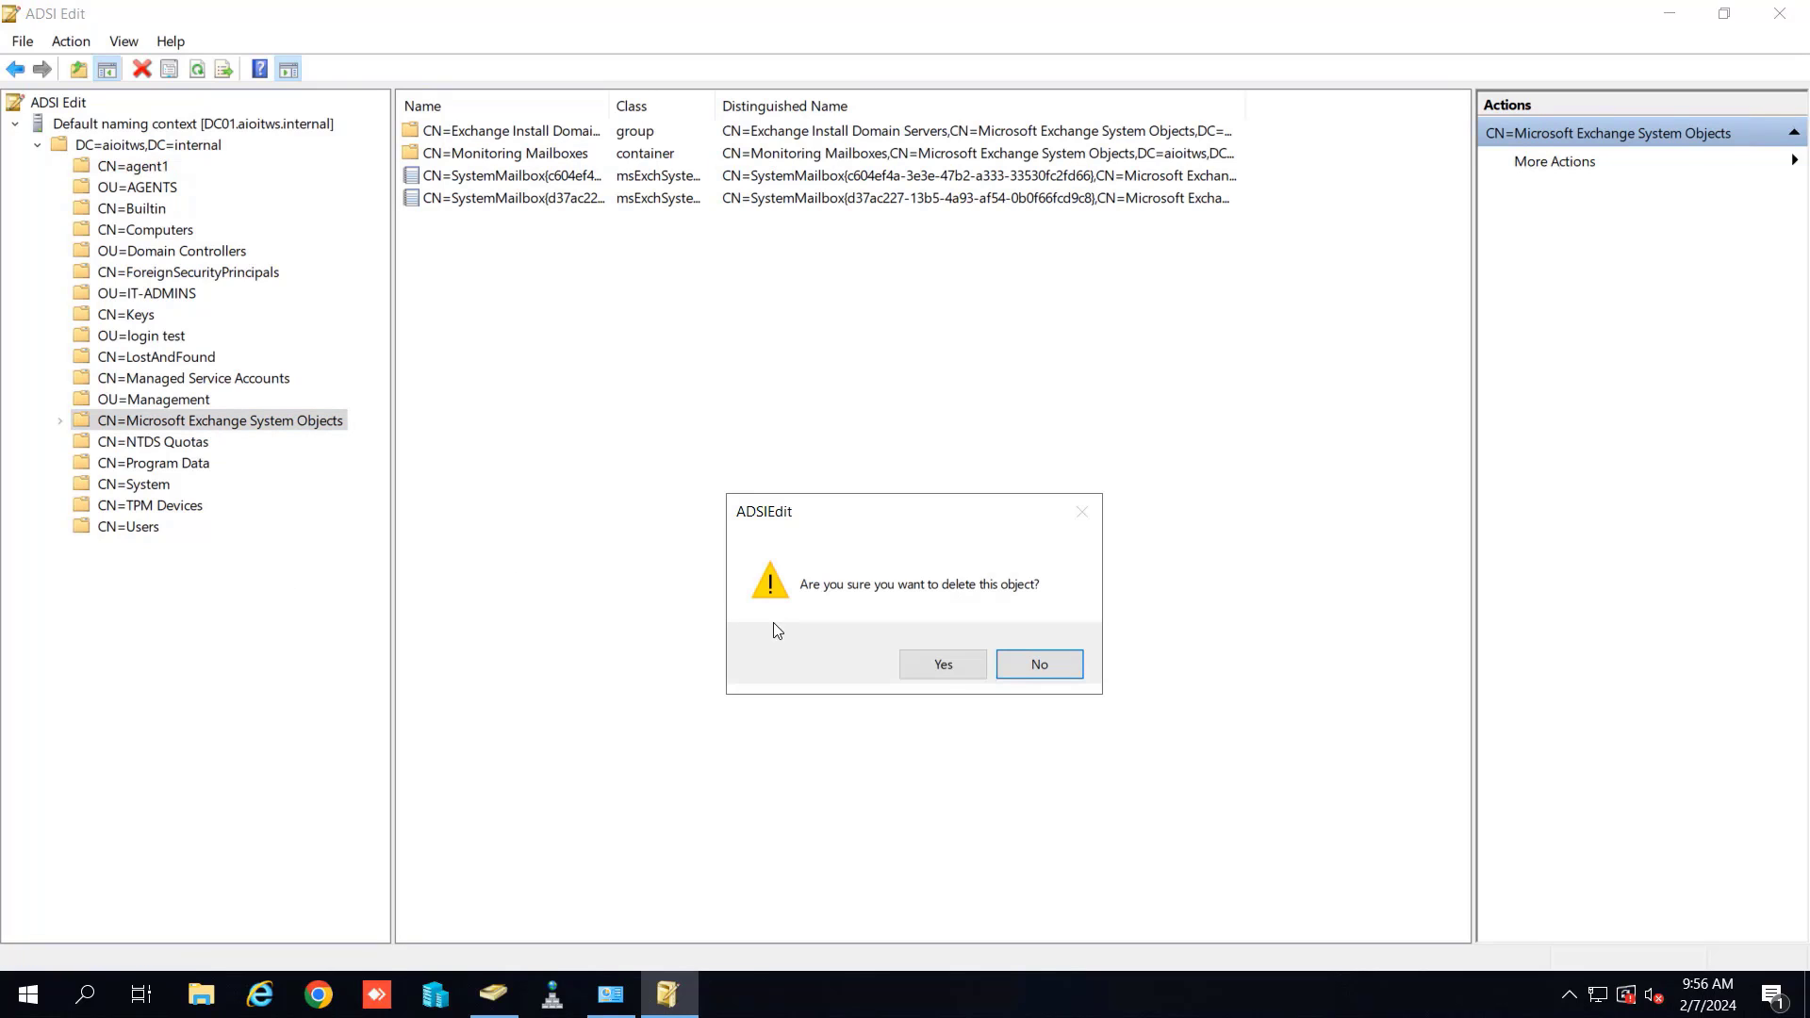
click(954, 671)
click(954, 671)
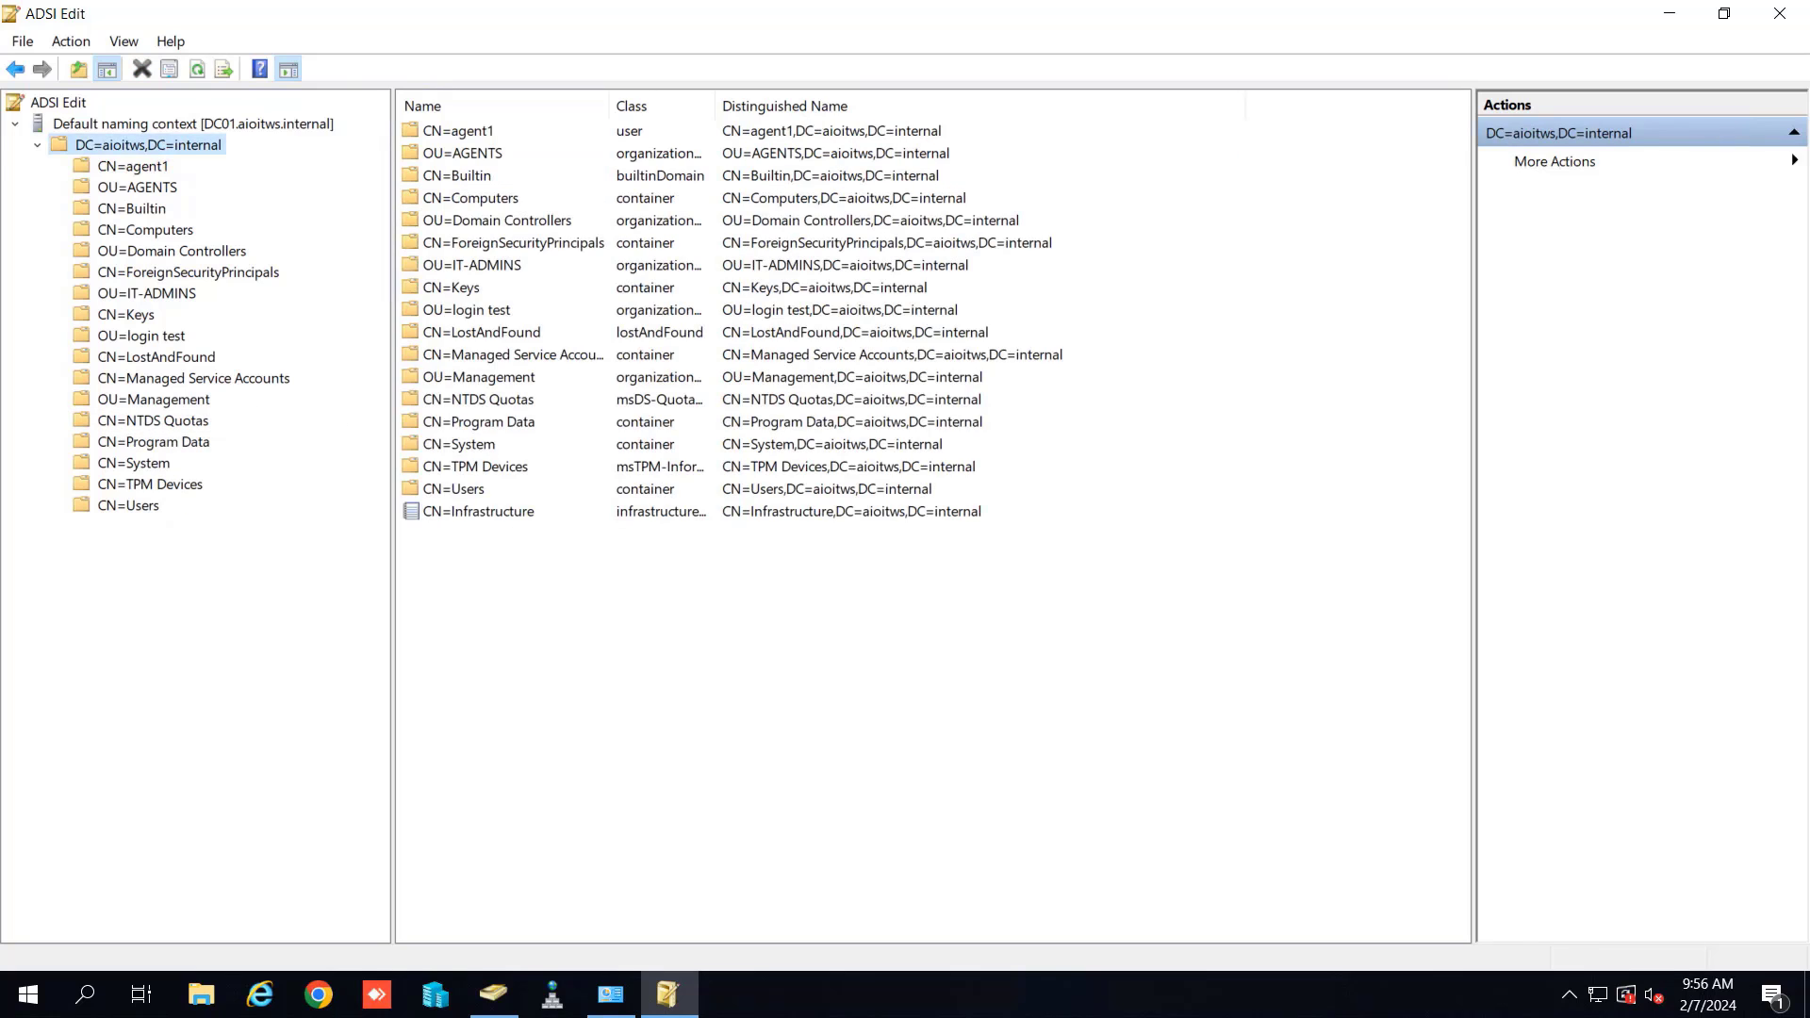
click(492, 1001)
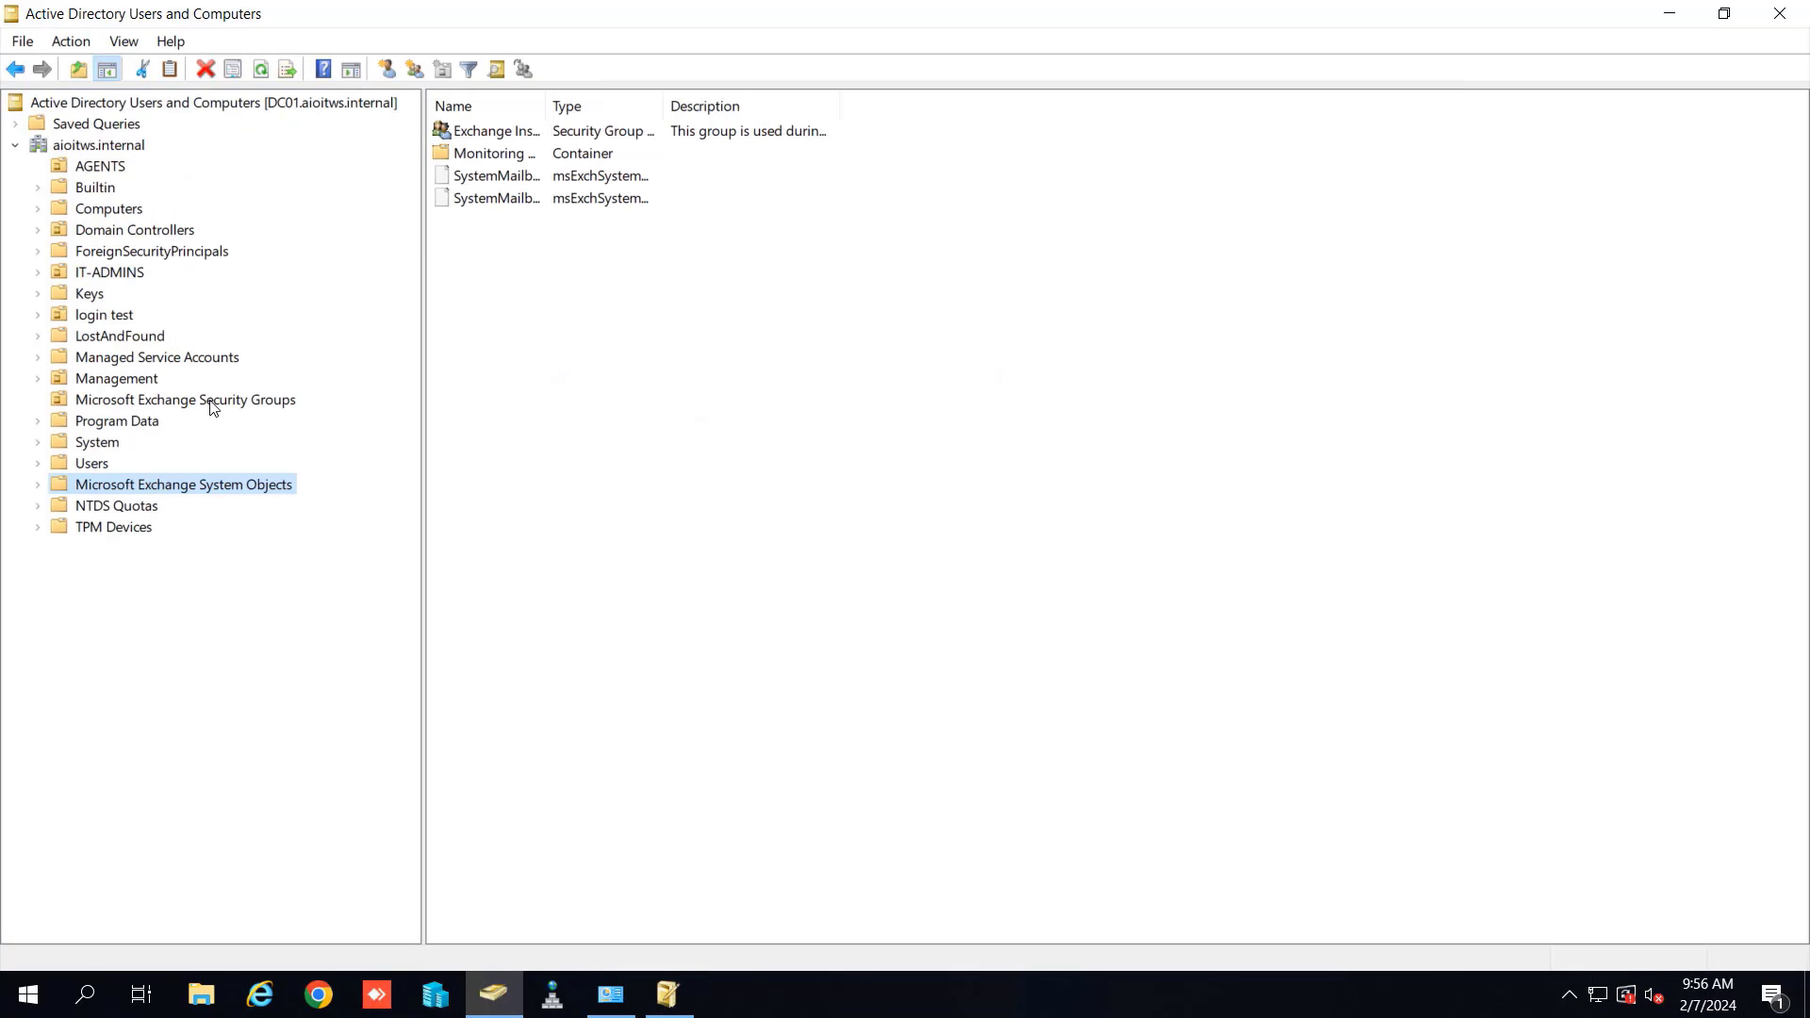
- Refresh the aioitws.internal domain and delete the EXCHANGE2 computer account from Computers
right_click(98, 147)
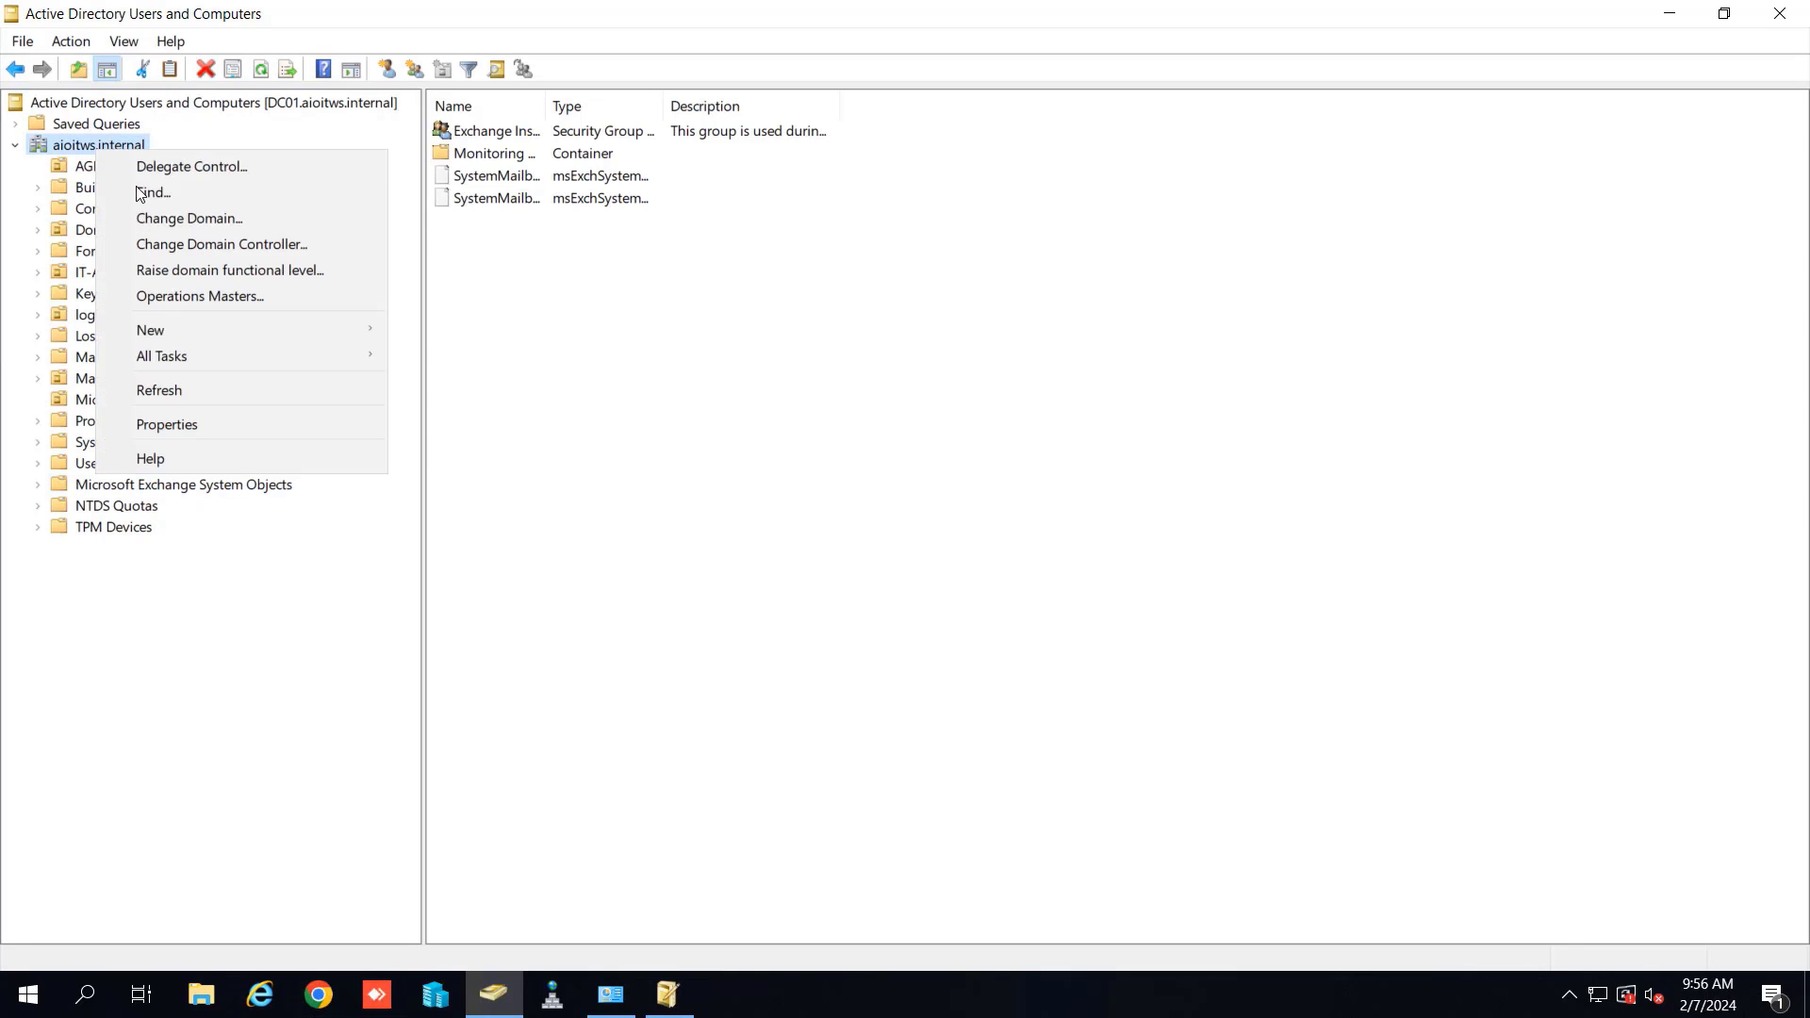
click(170, 389)
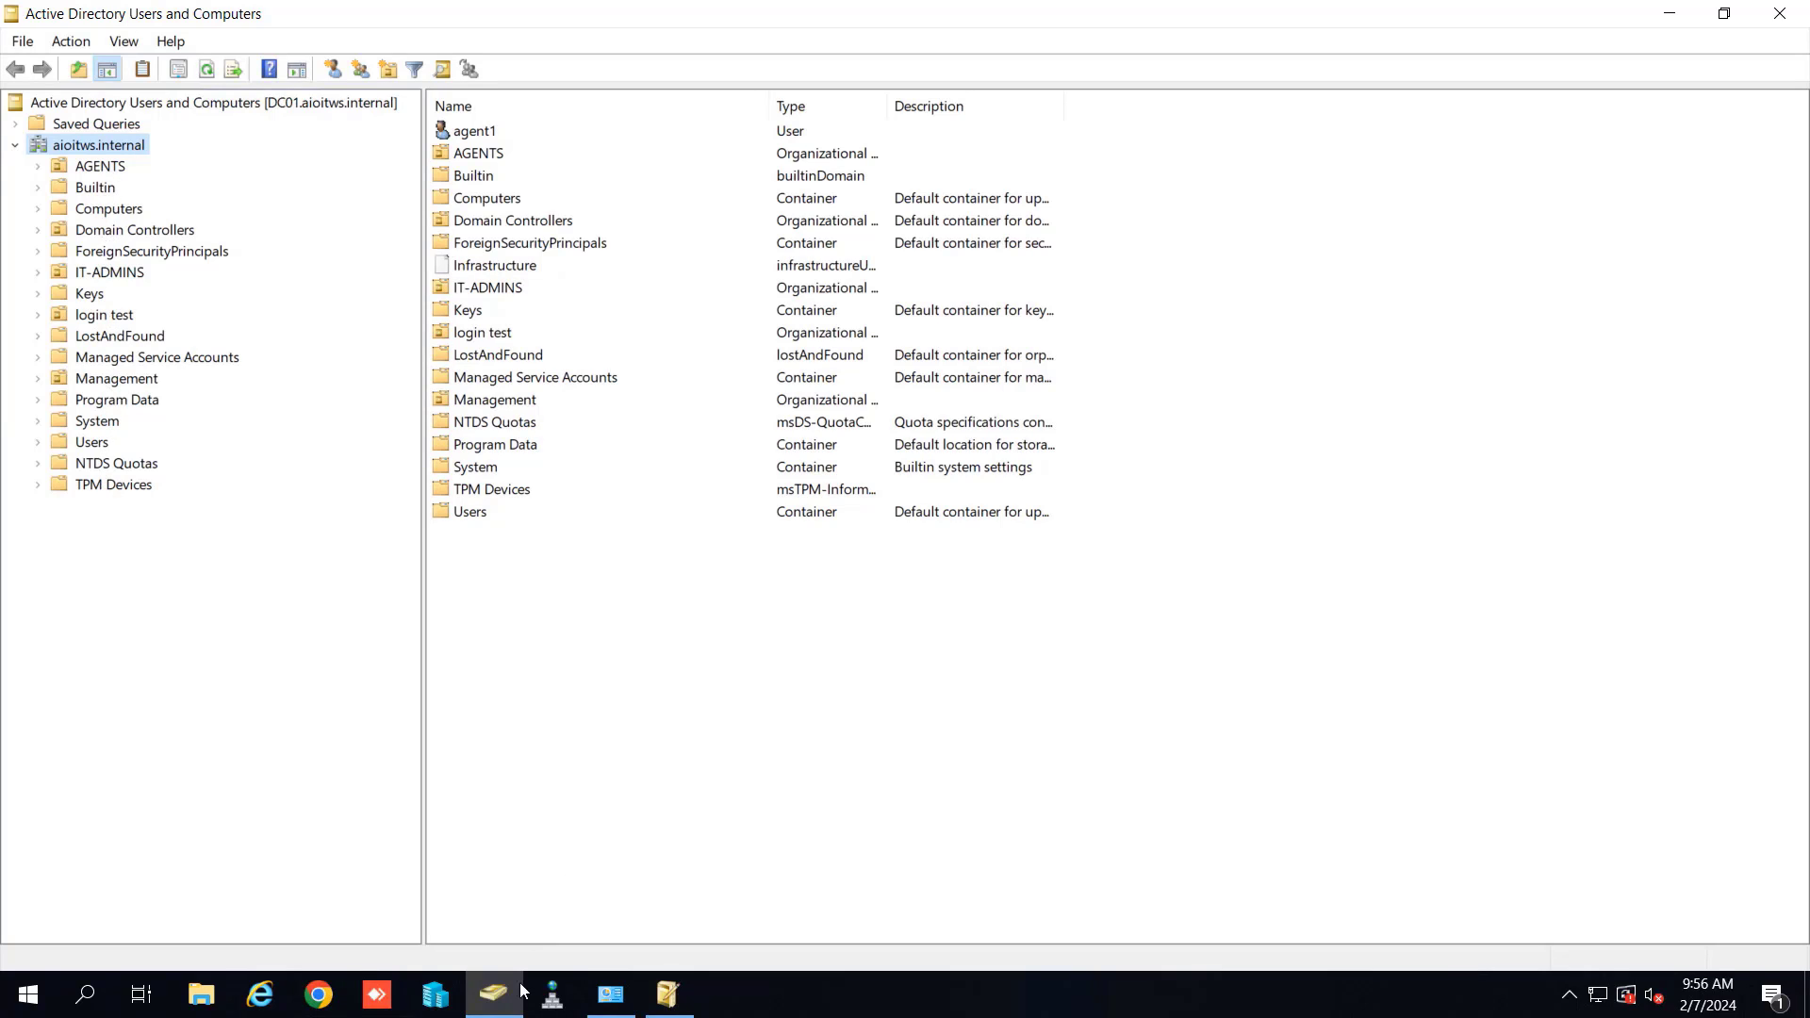
click(85, 209)
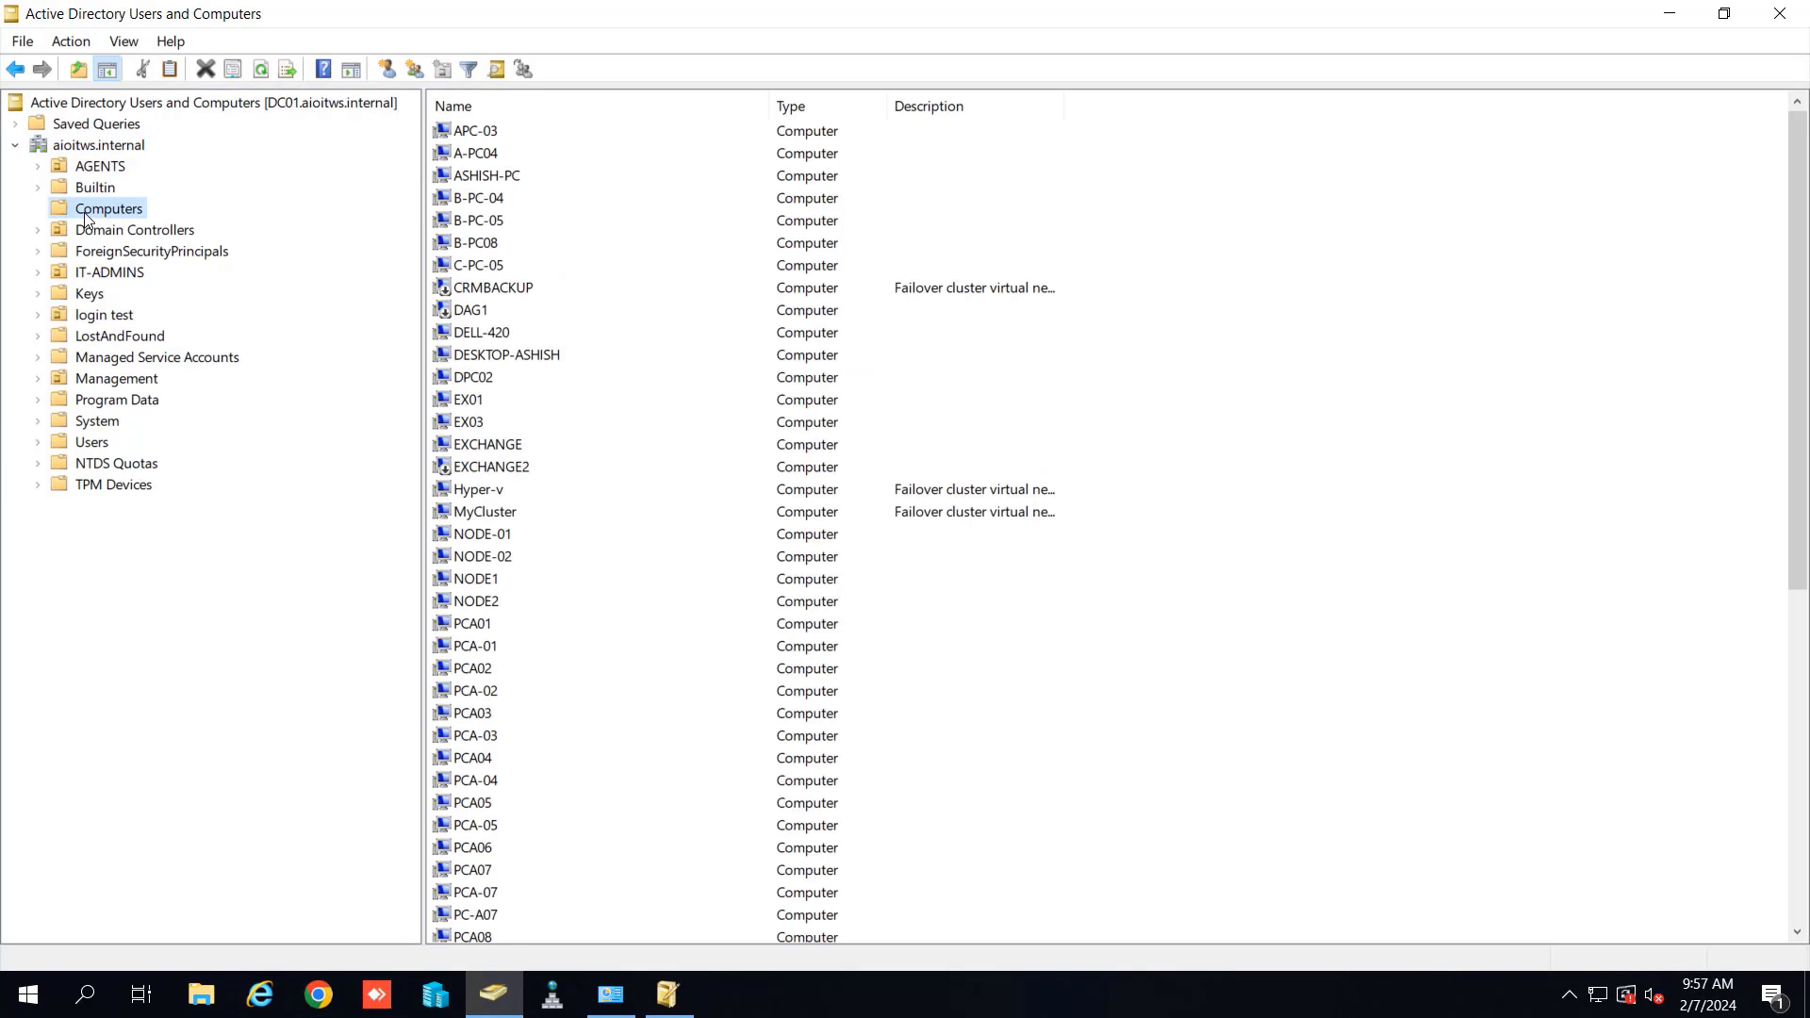
right_click(497, 471)
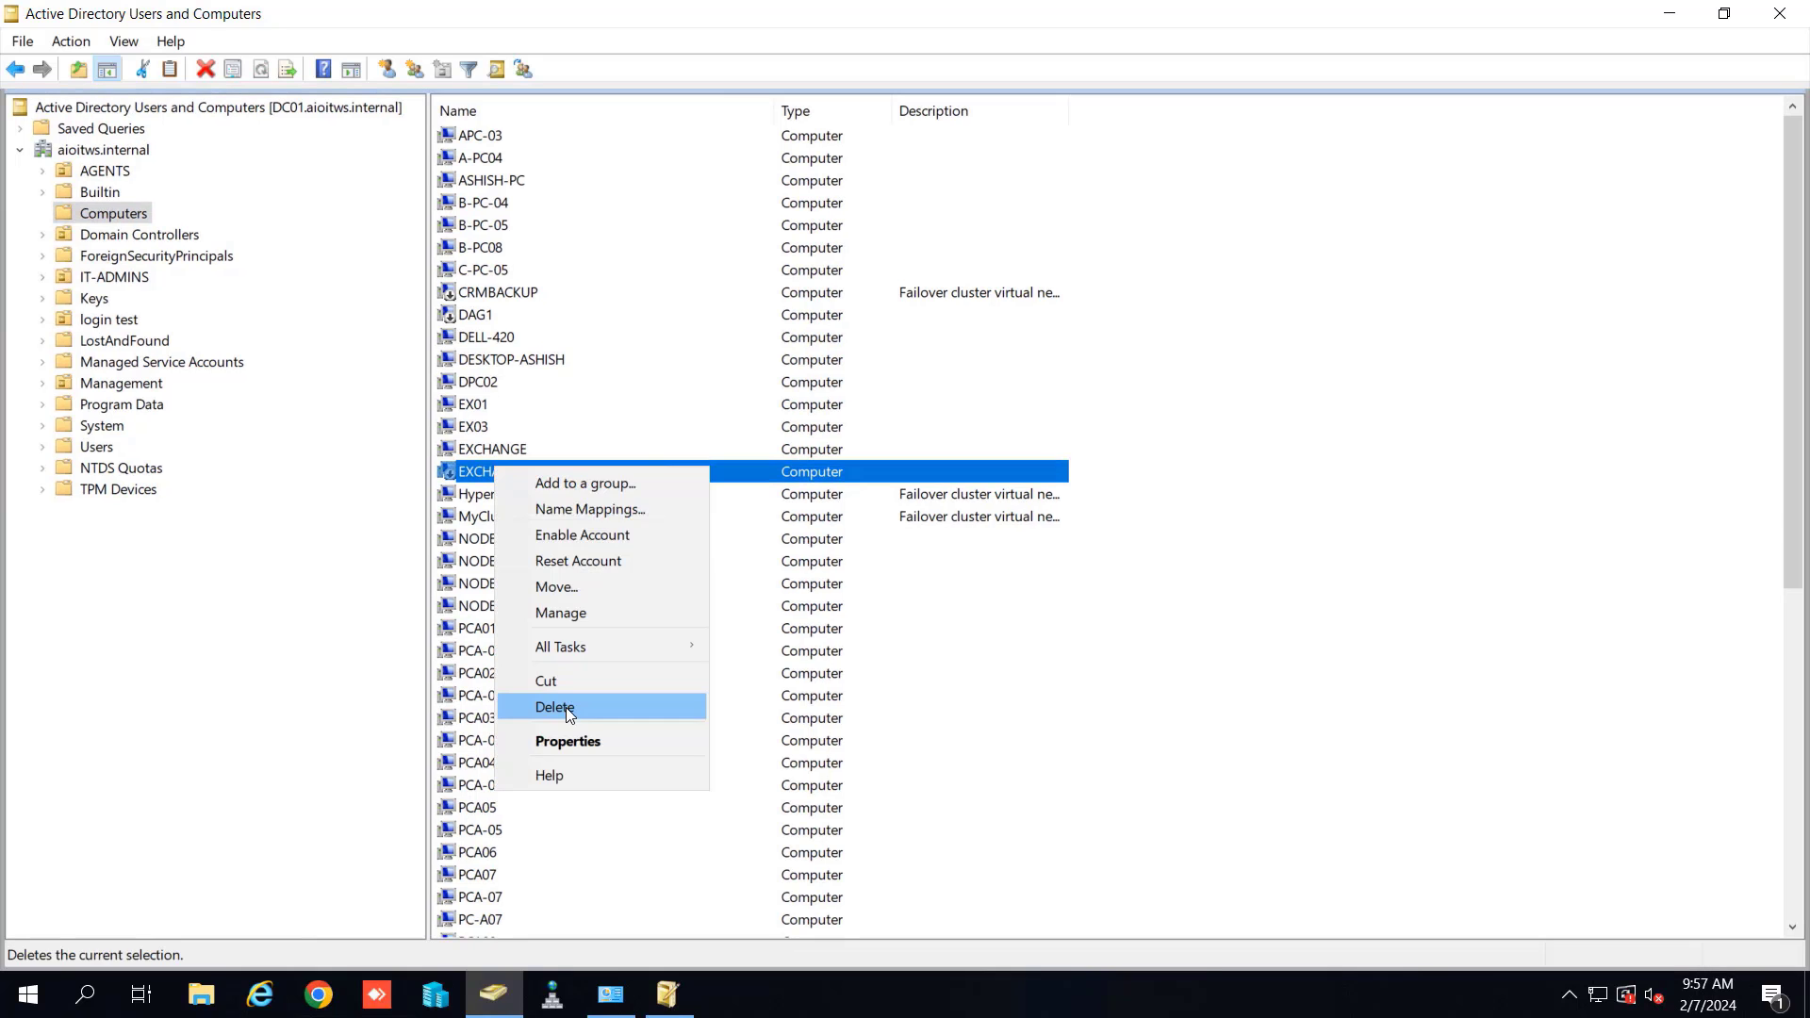
click(566, 707)
click(974, 665)
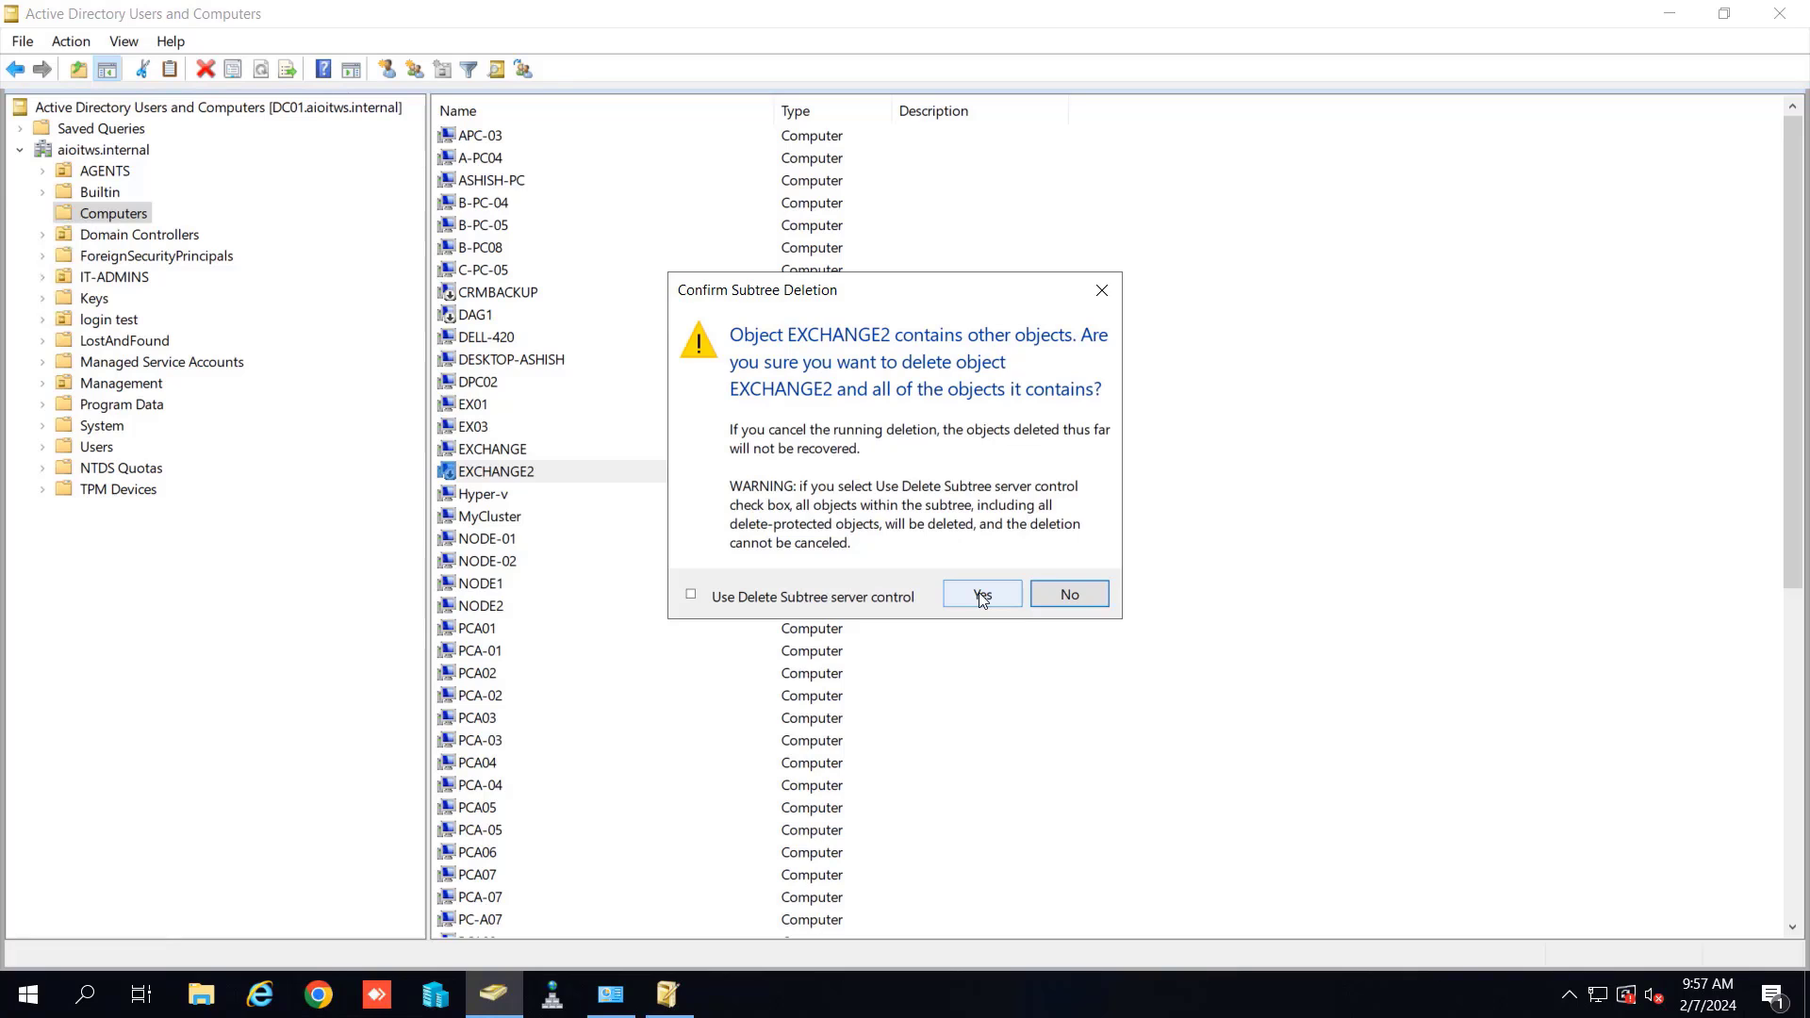
click(981, 596)
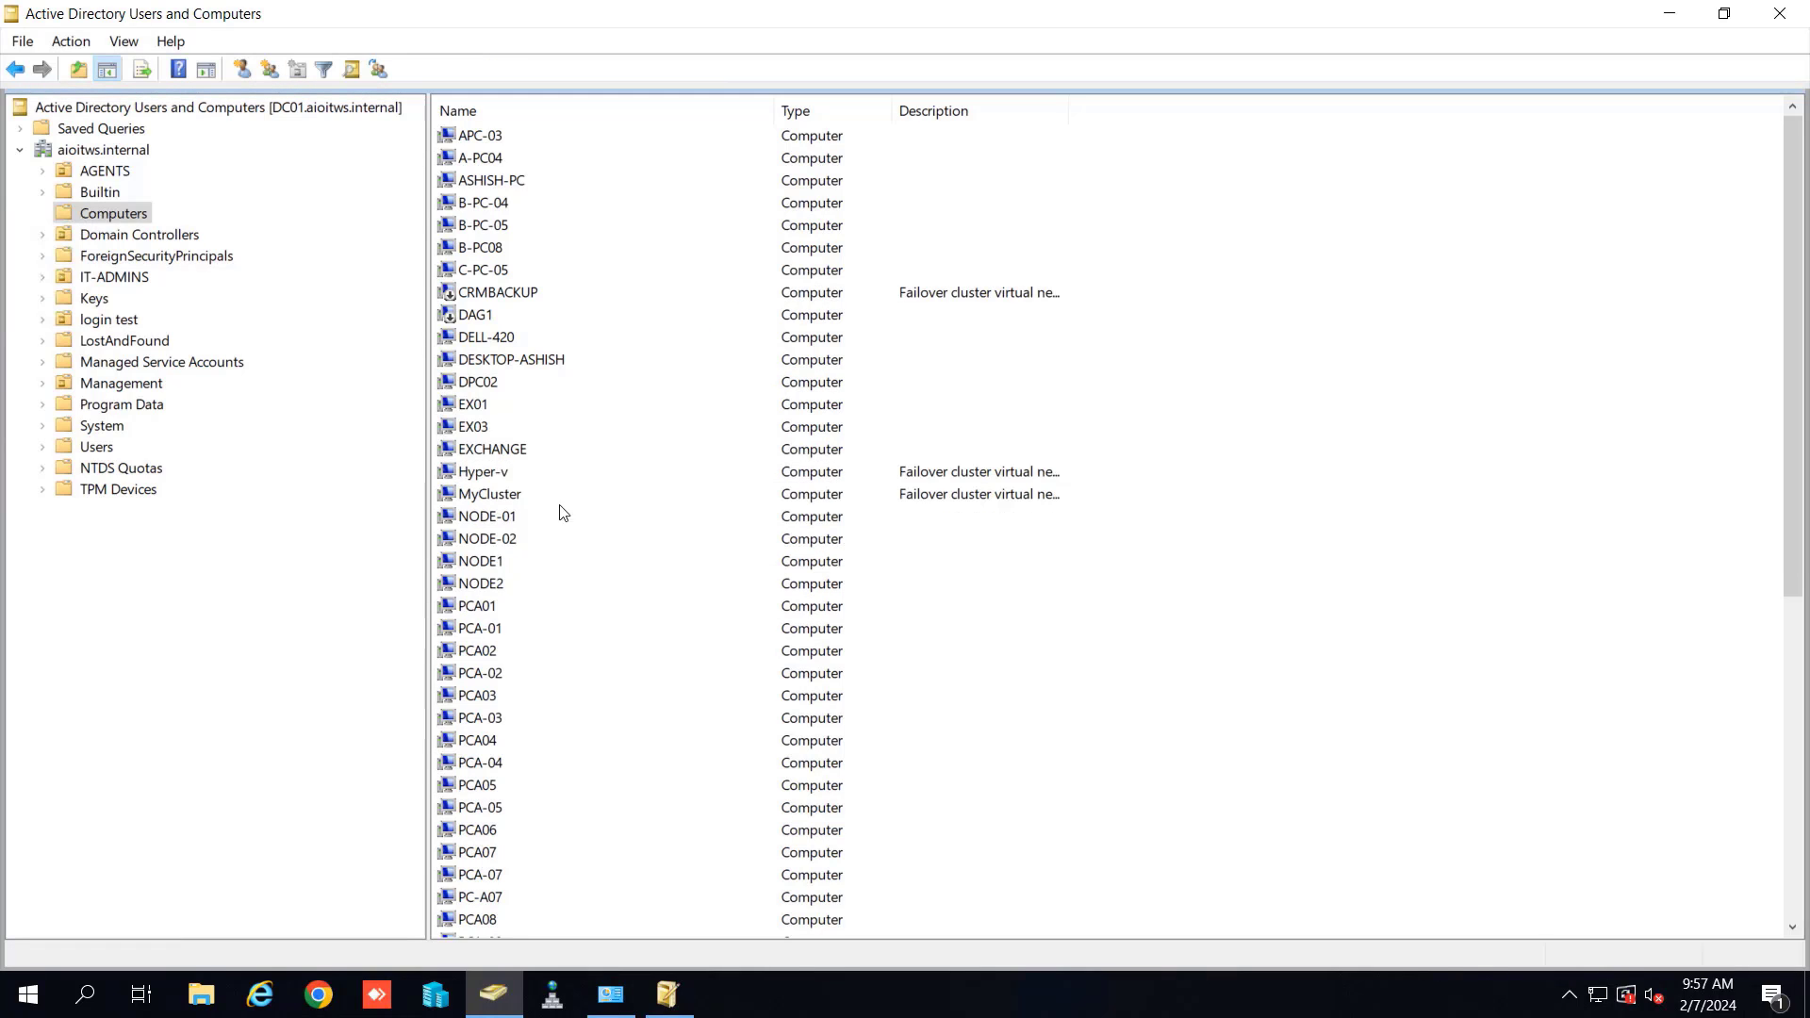
- Delete the EXCHANGE computer account and its child objects
click(507, 456)
right_click(507, 454)
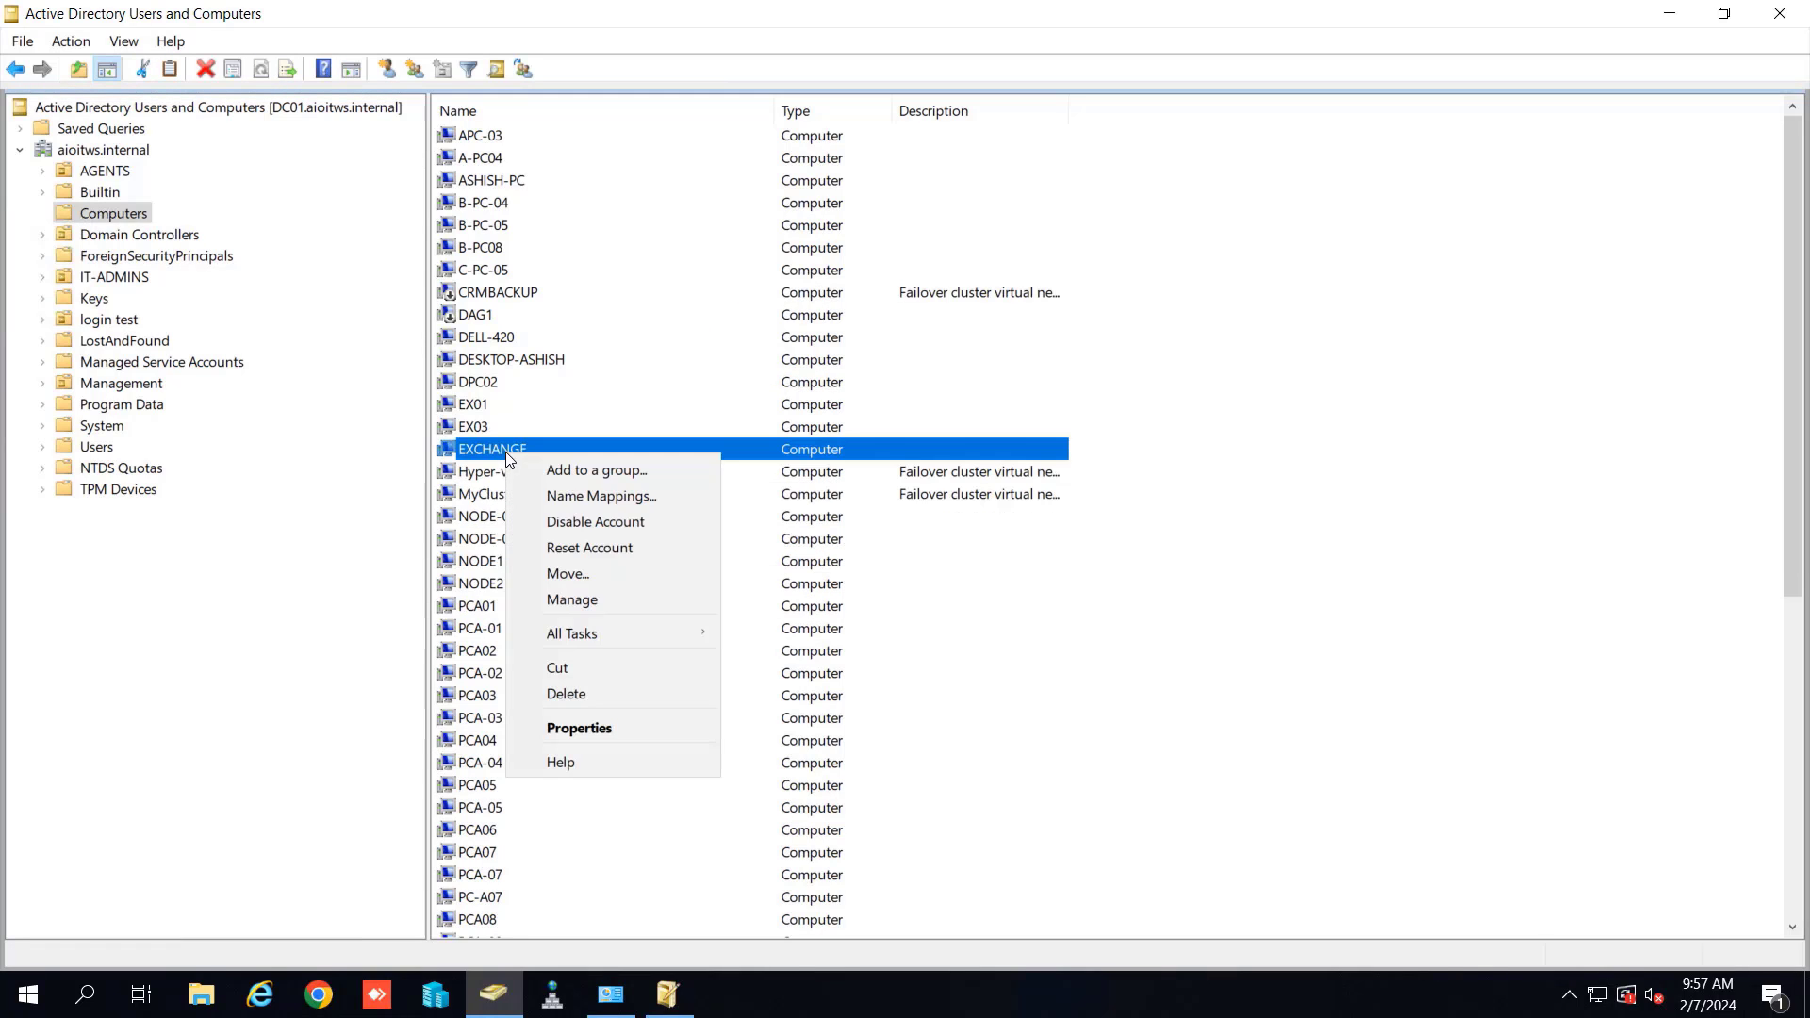
click(574, 705)
click(971, 663)
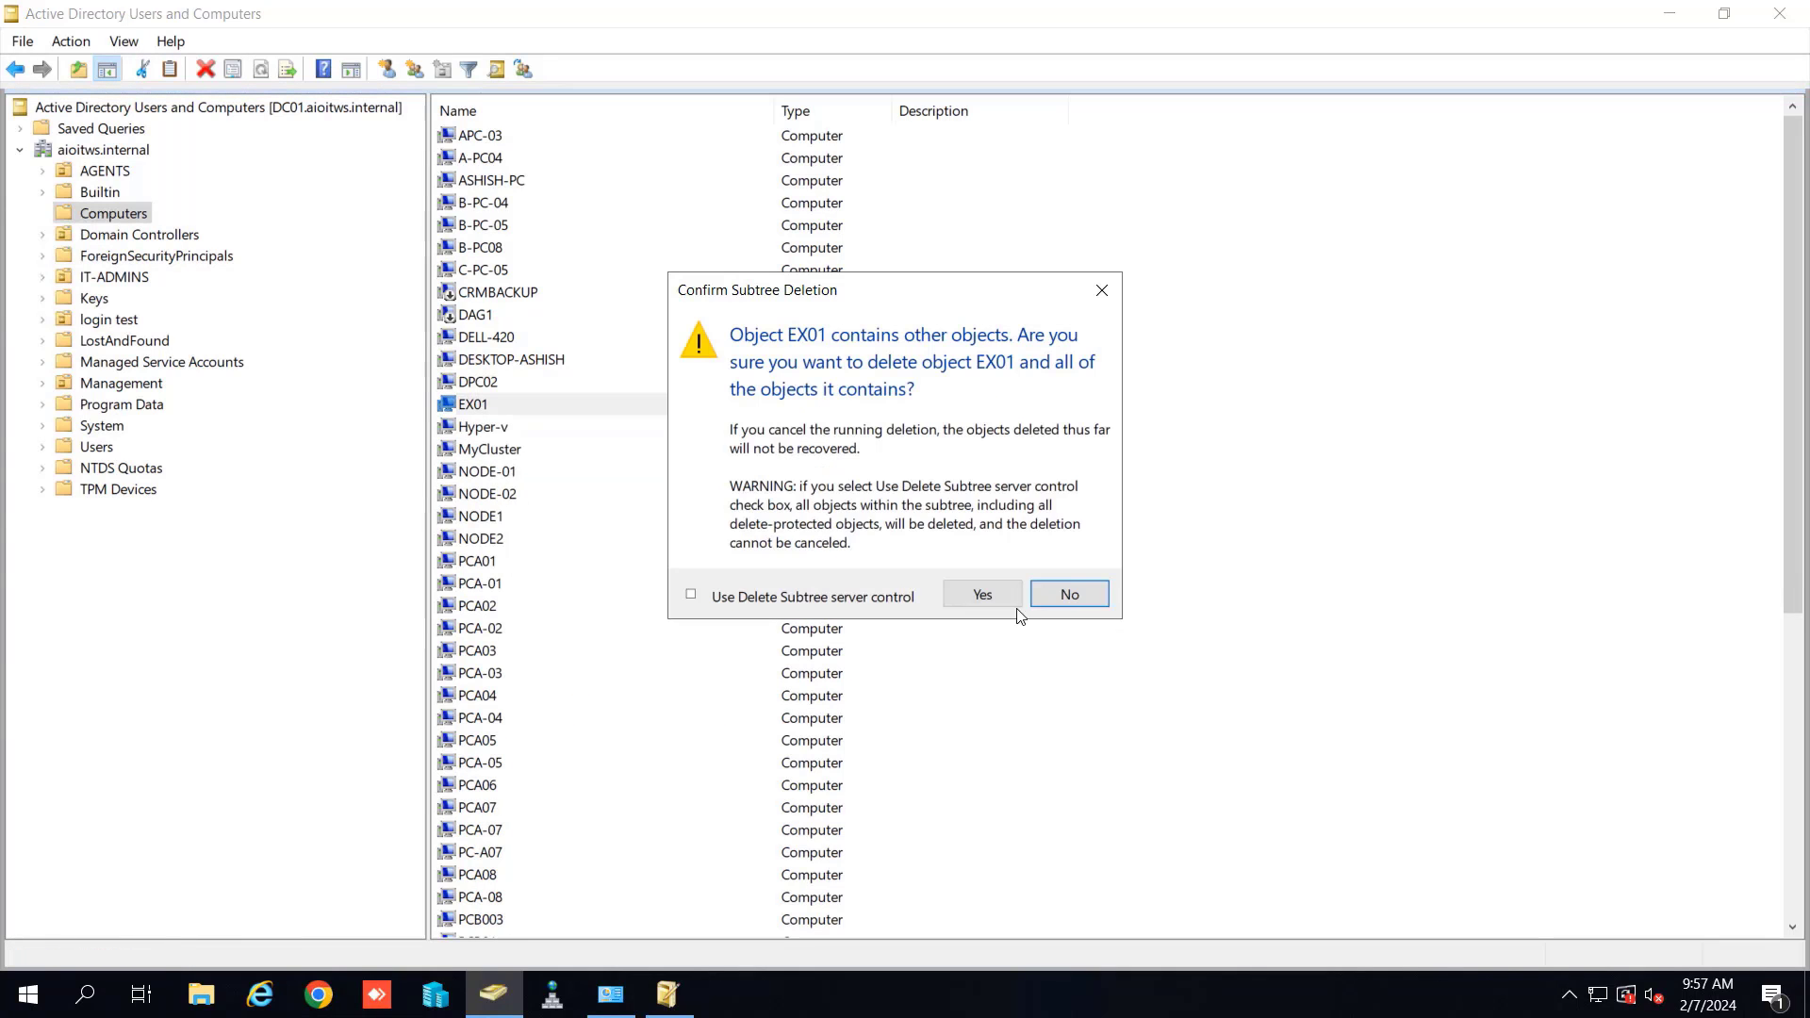
click(981, 594)
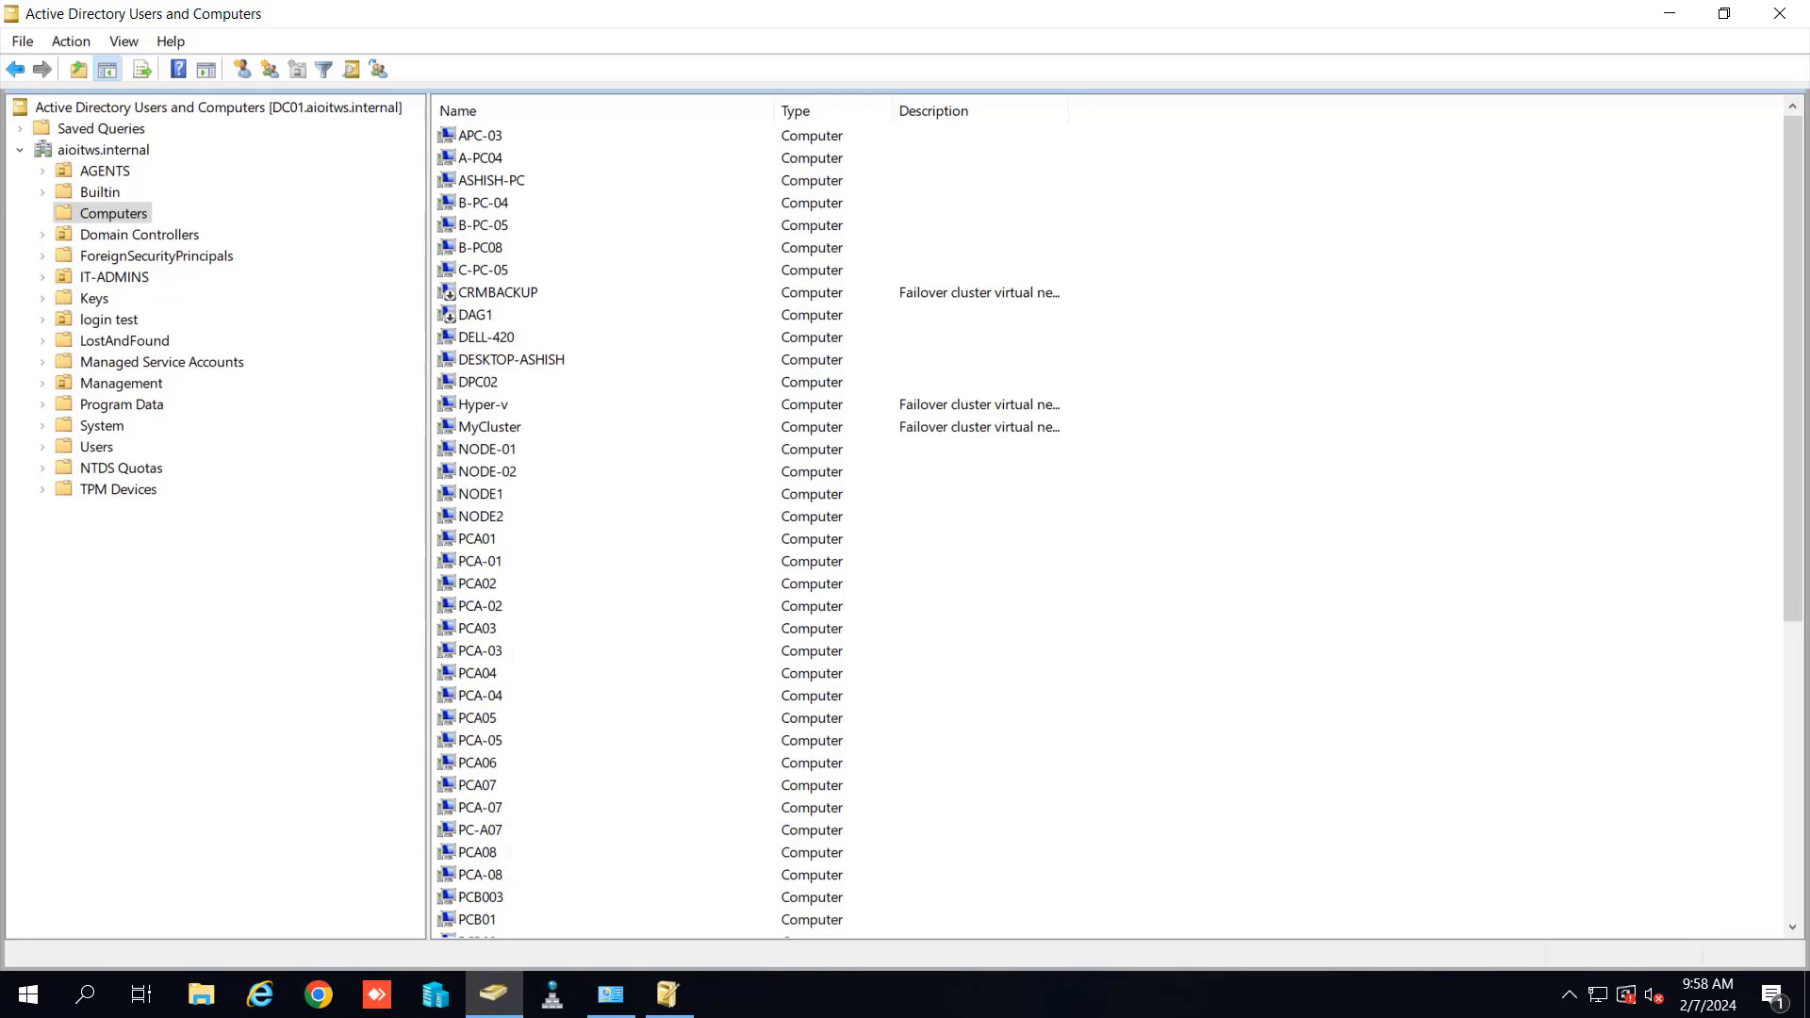
- Delete the six SystemMailbox users from the Users container
click(95, 449)
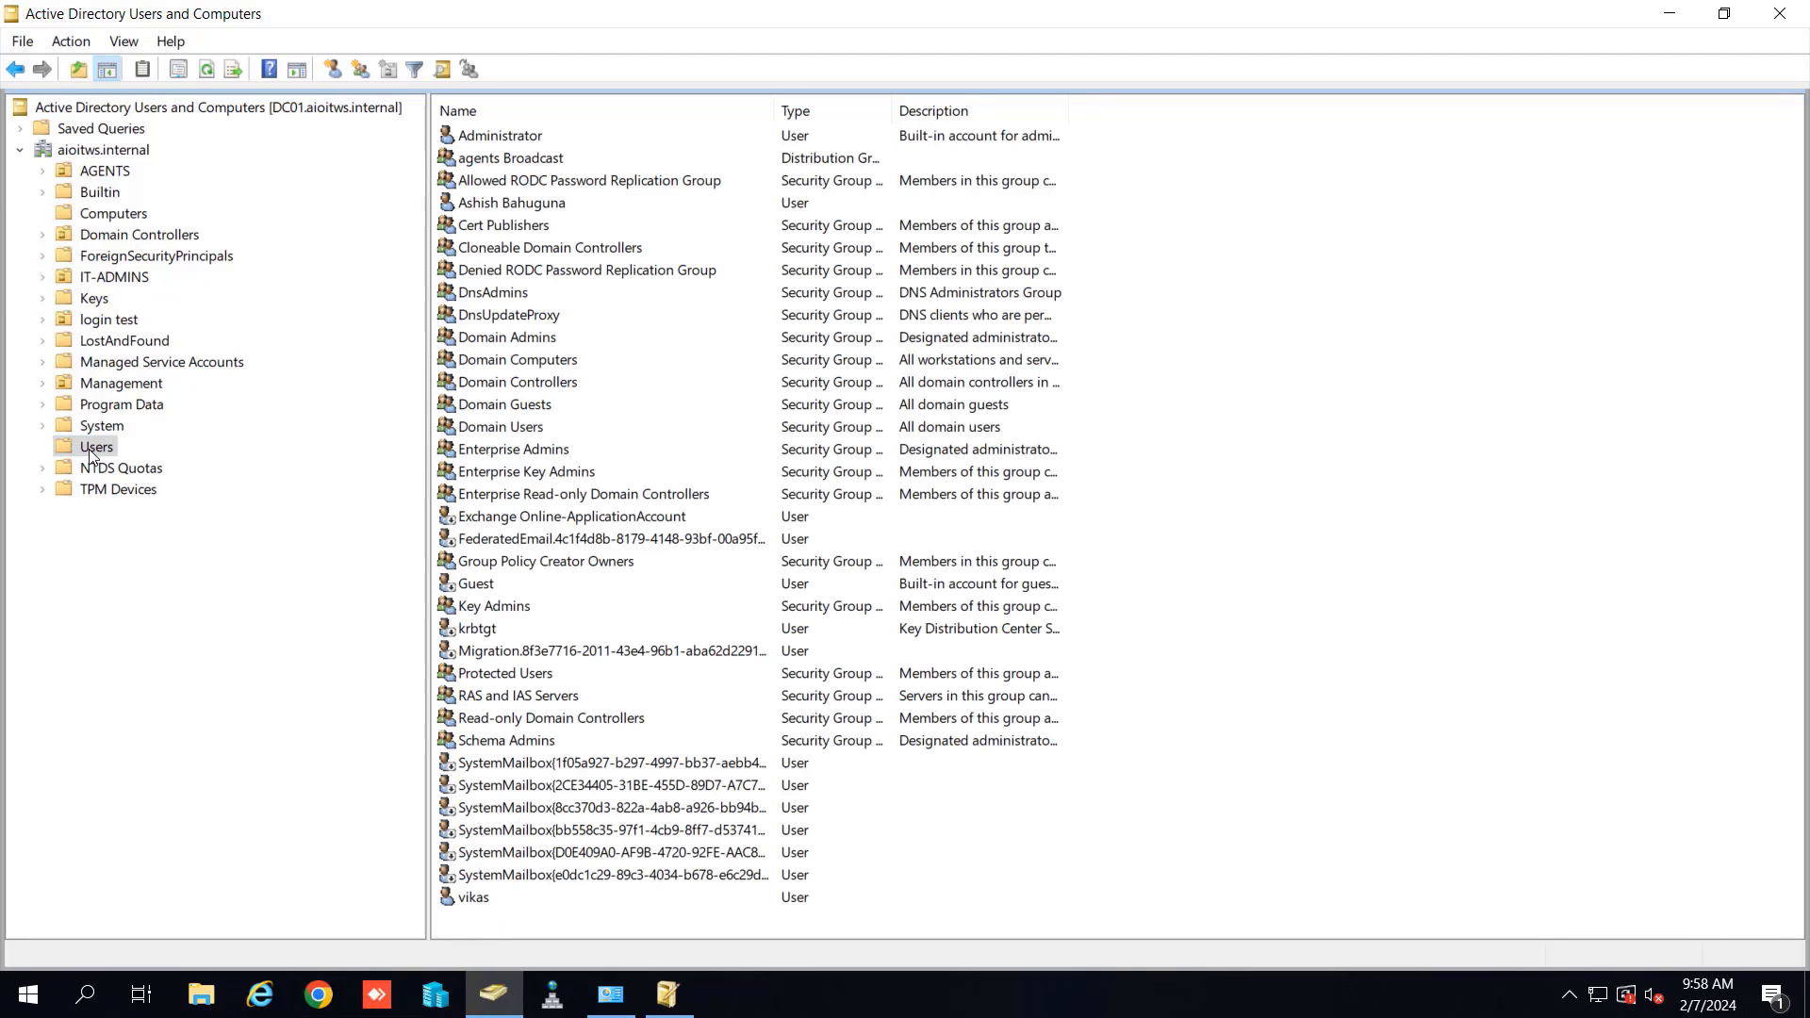
click(557, 876)
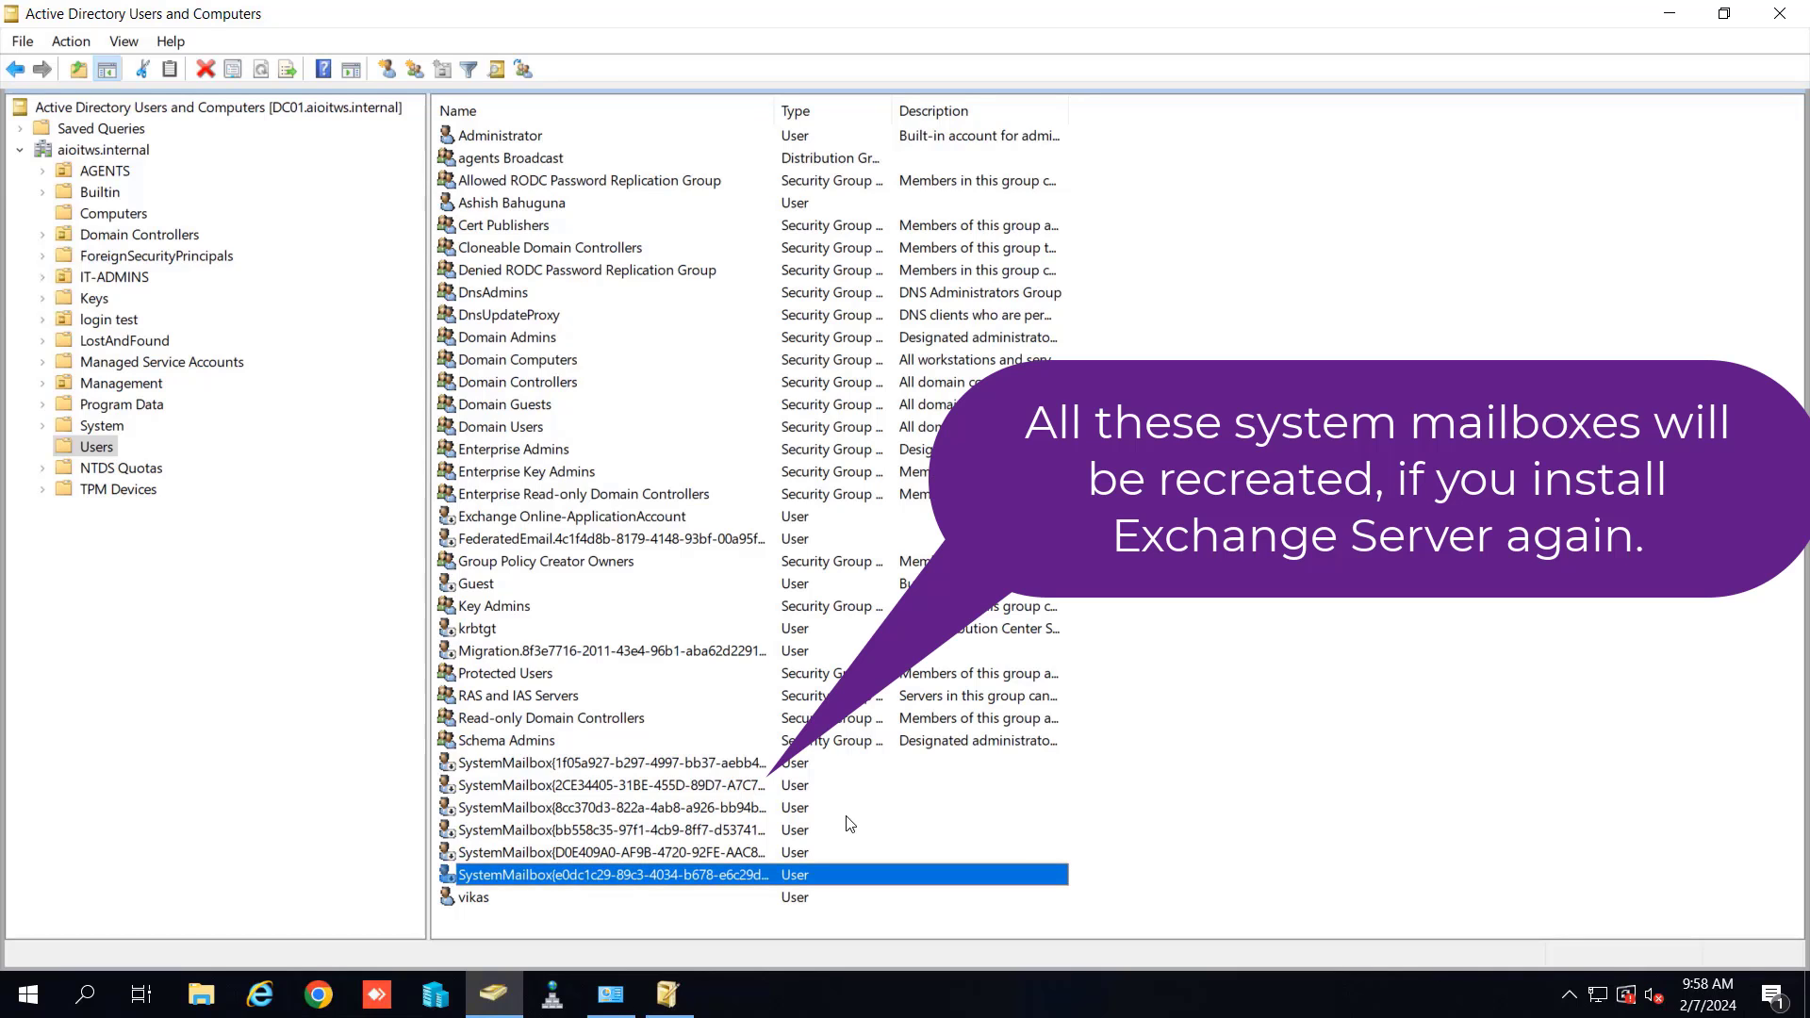
key(shift+Up)
key(shift+Up)
key(shift+Up)
key(shift+Up)
key(shift+Up)
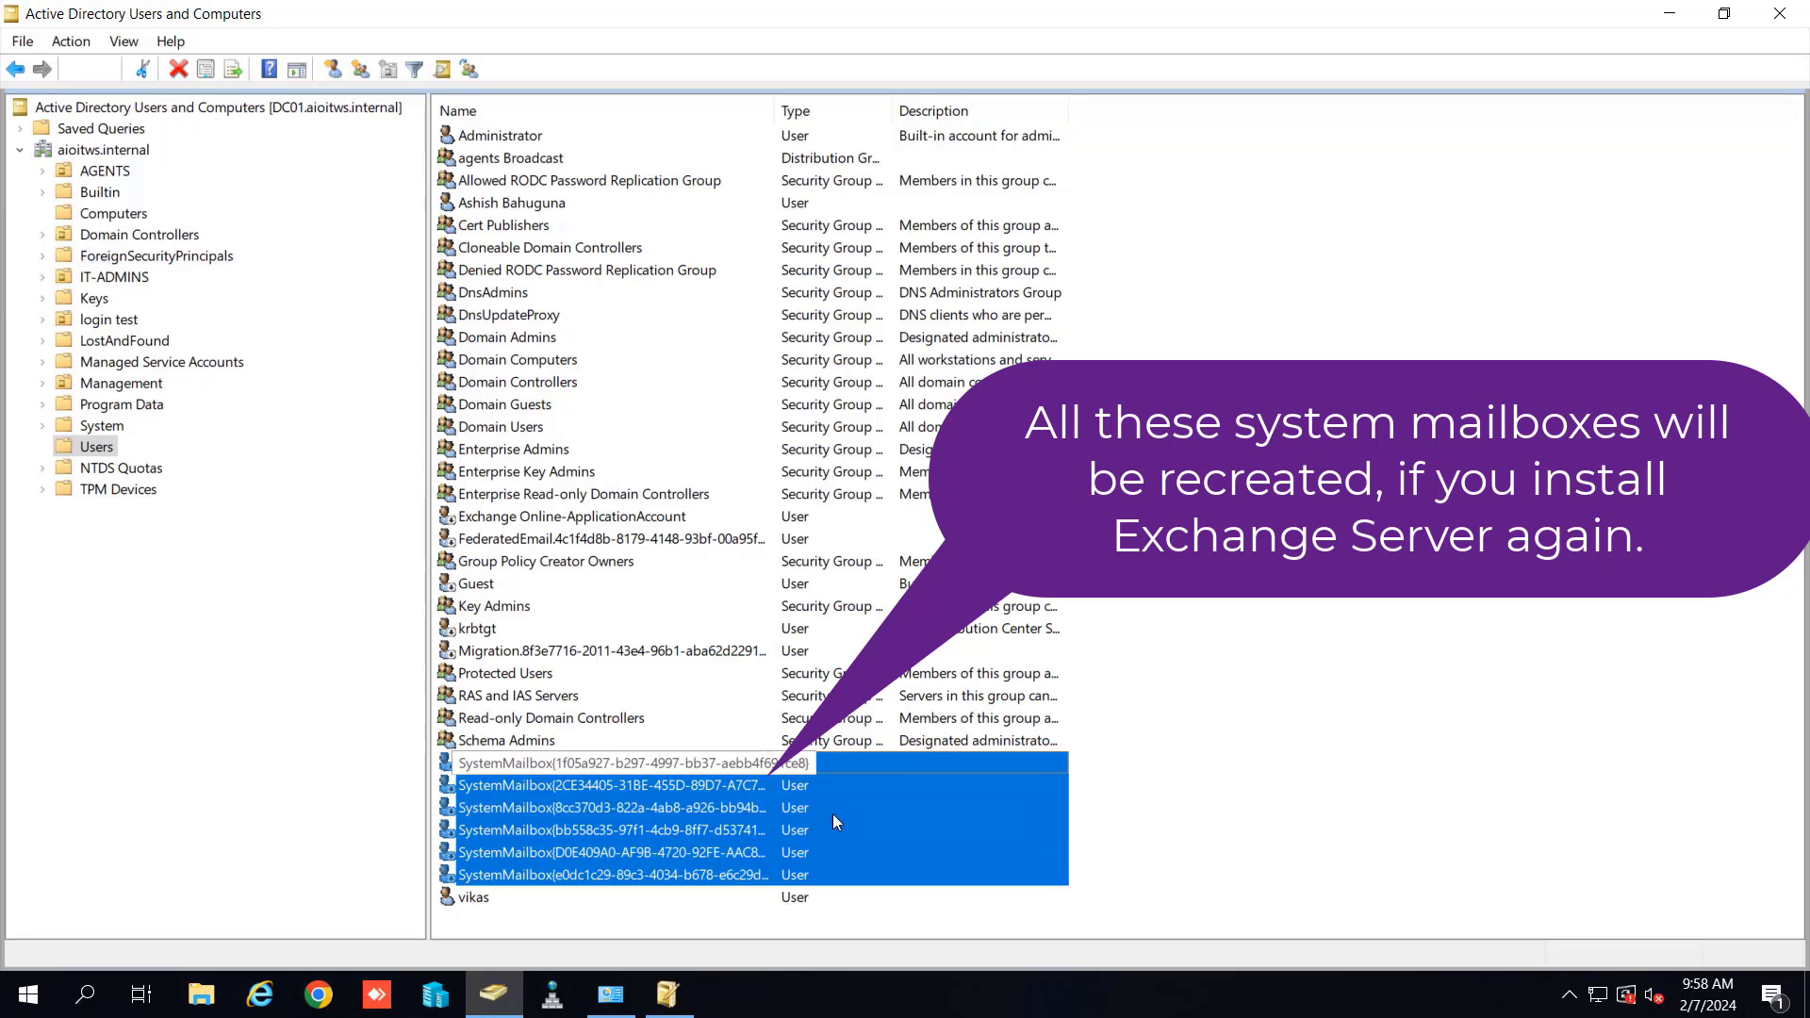
right_click(657, 768)
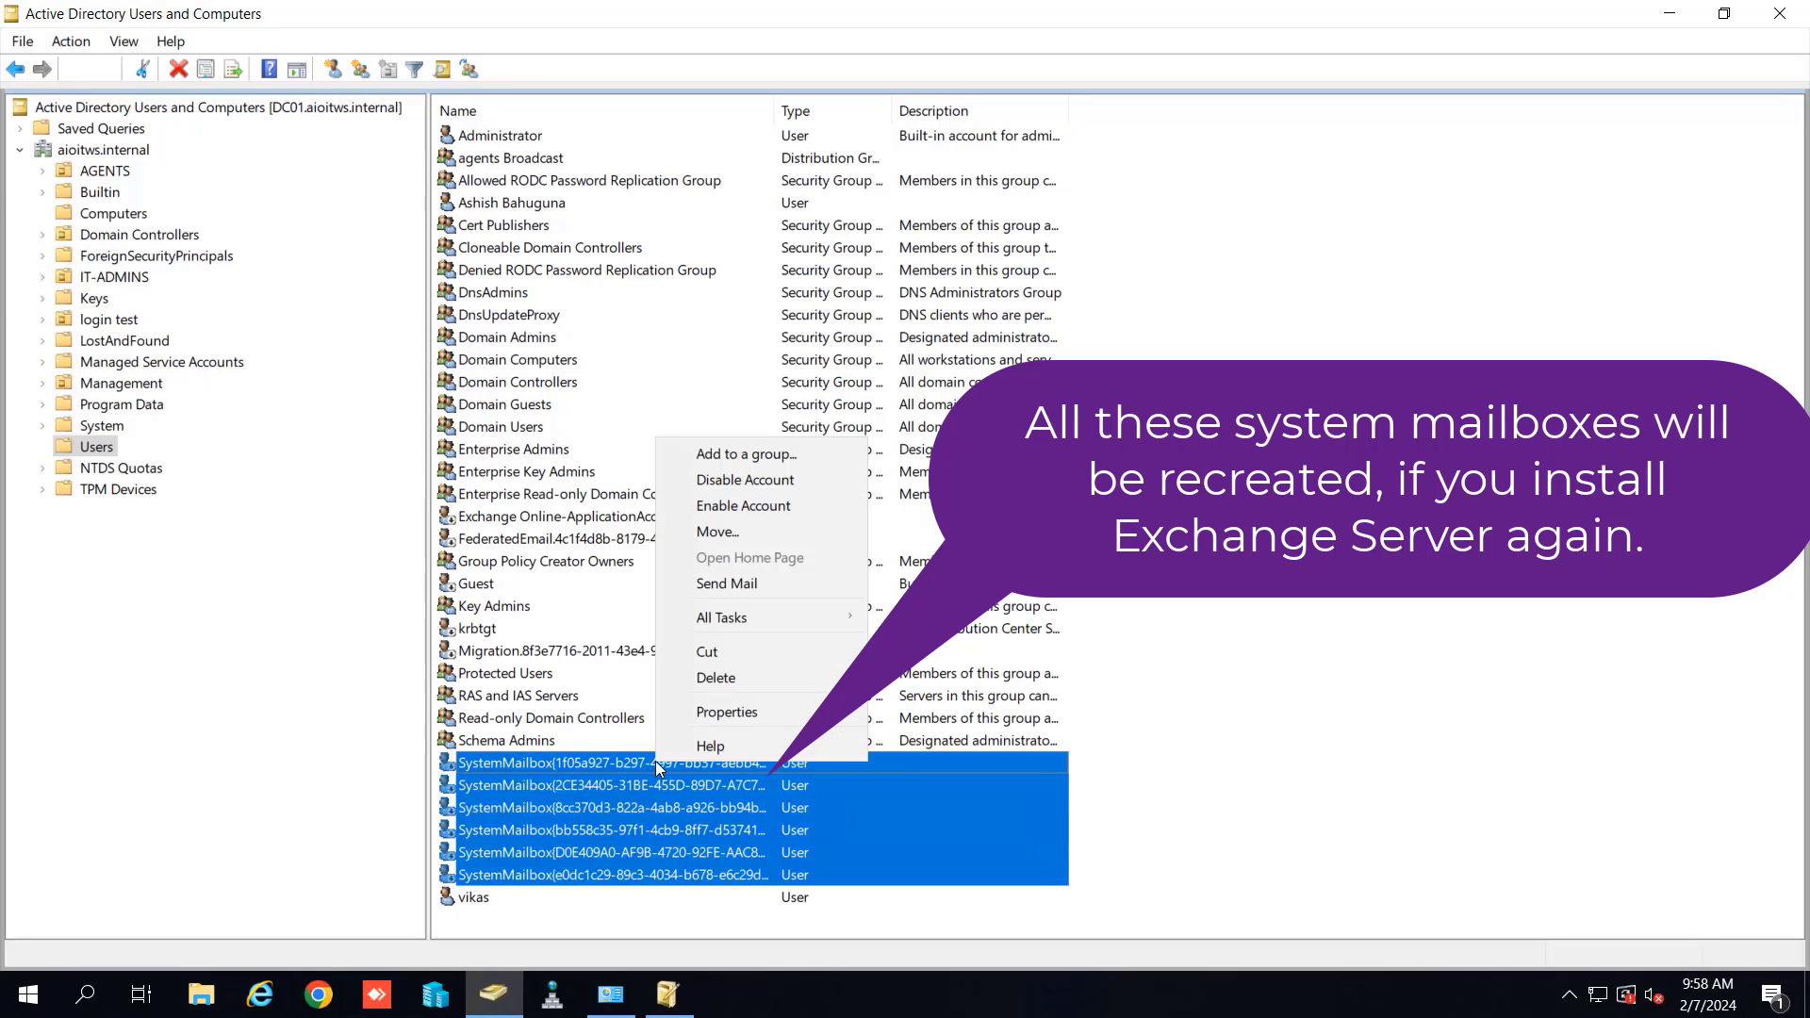
click(710, 679)
click(928, 668)
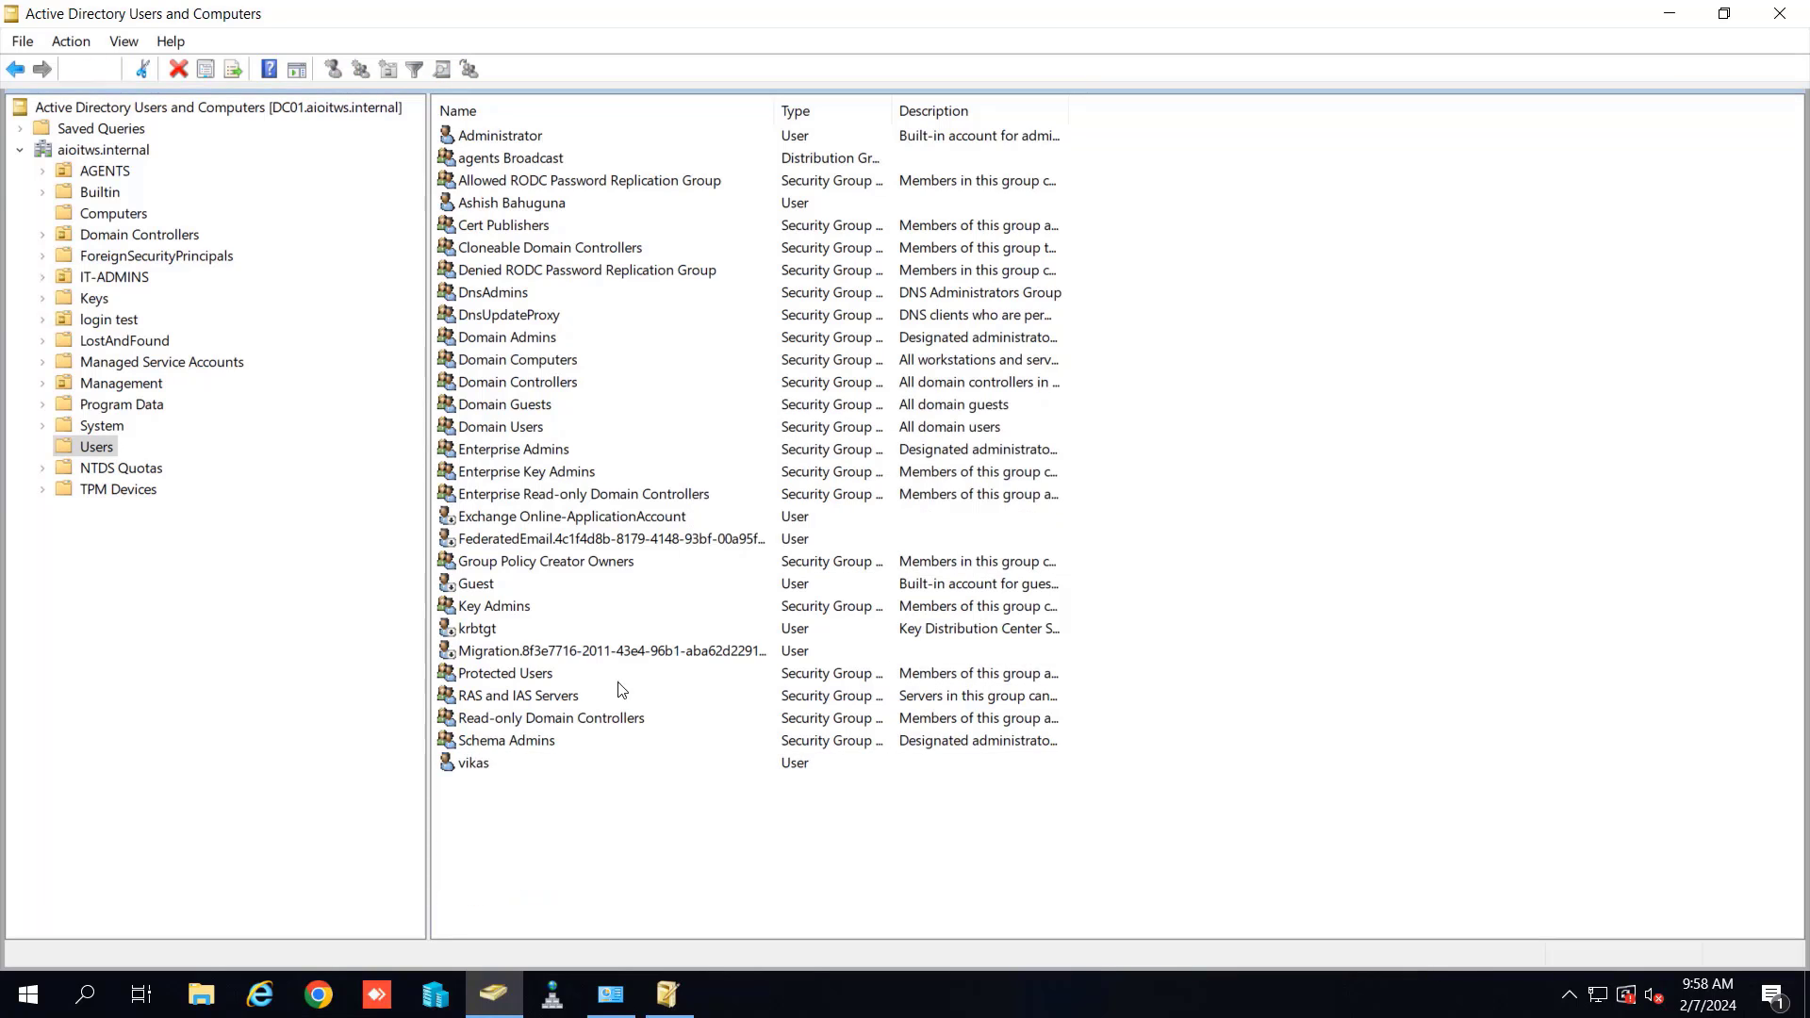
- Delete the Migration user, then Exchange Online-ApplicationAccount and FederatedEmail together
click(515, 655)
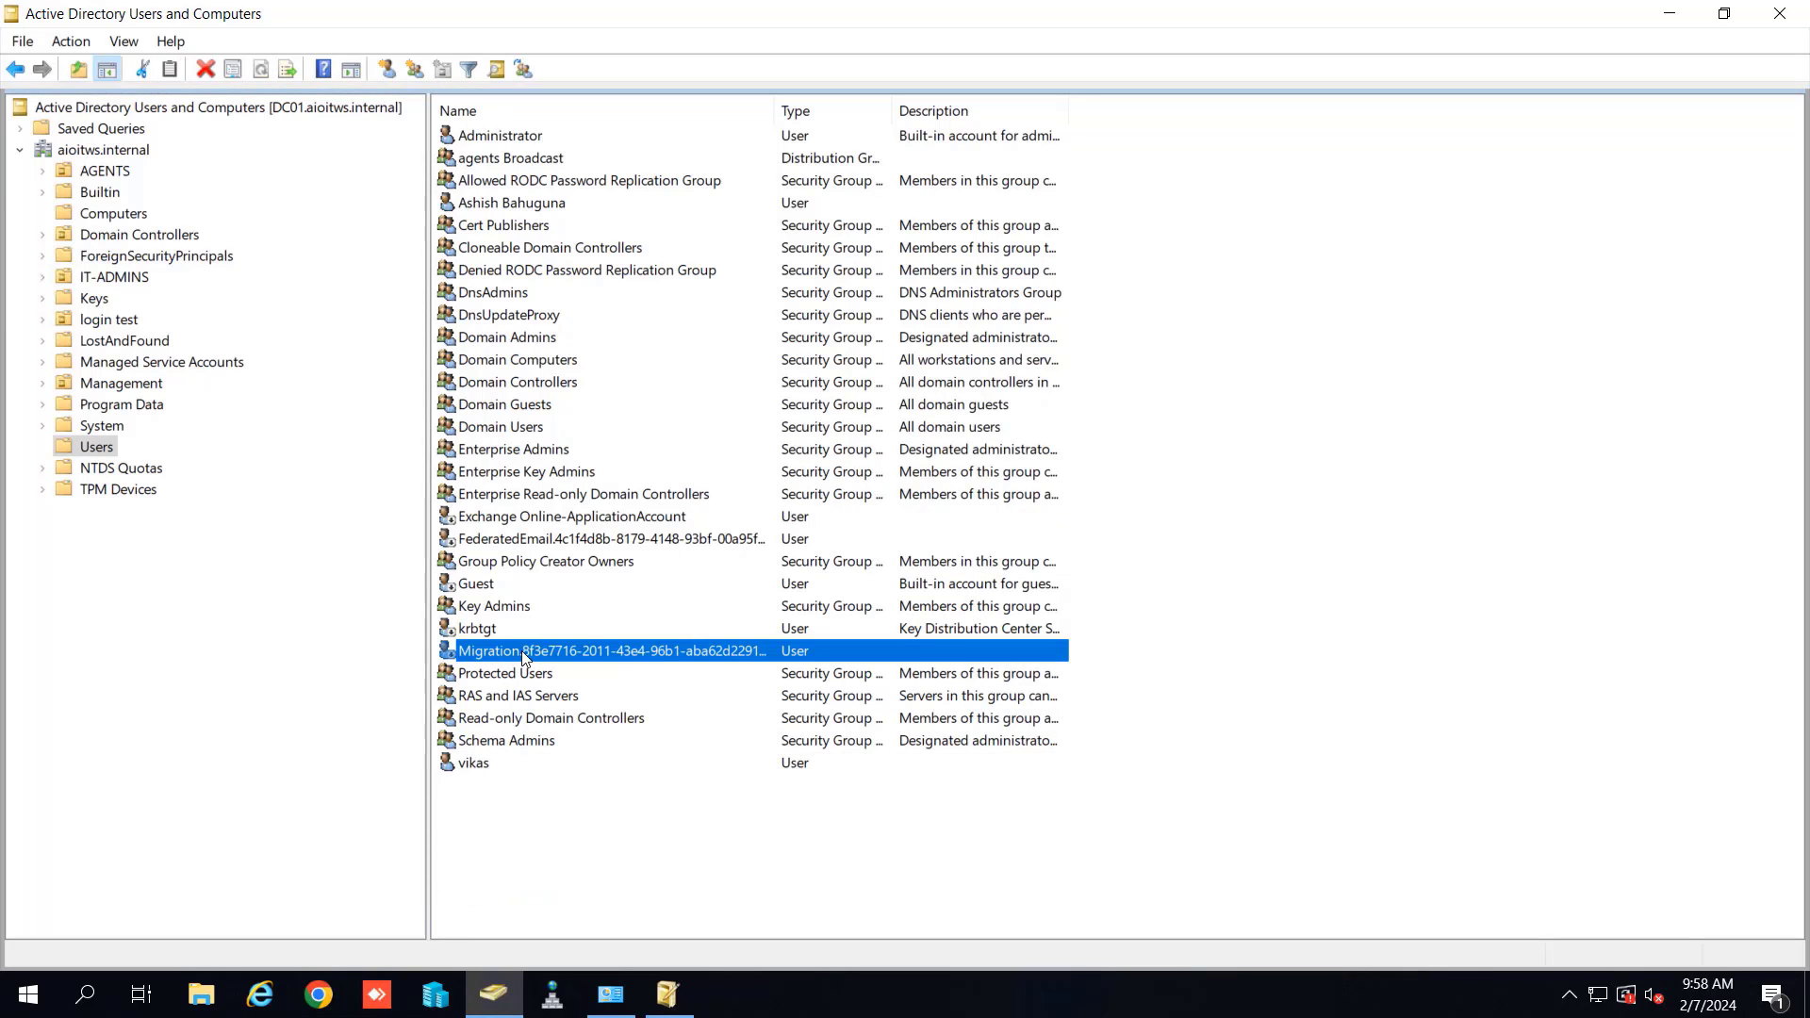
right_click(525, 657)
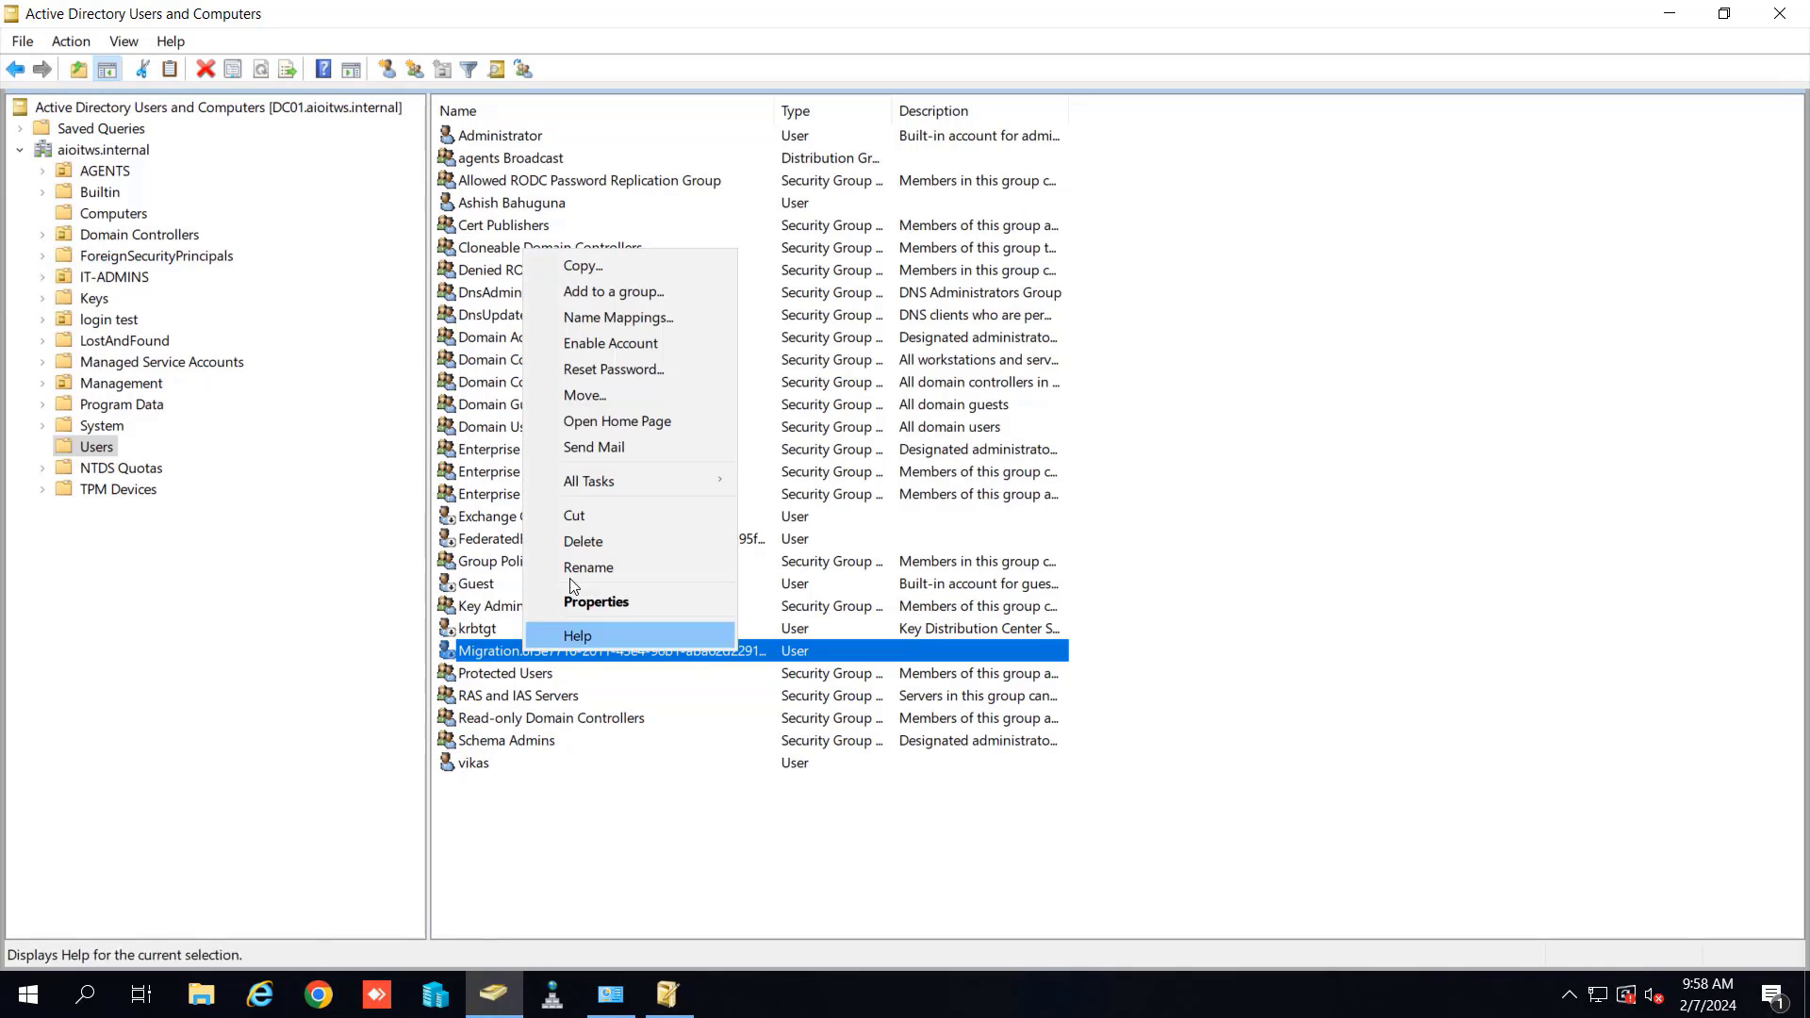
click(580, 547)
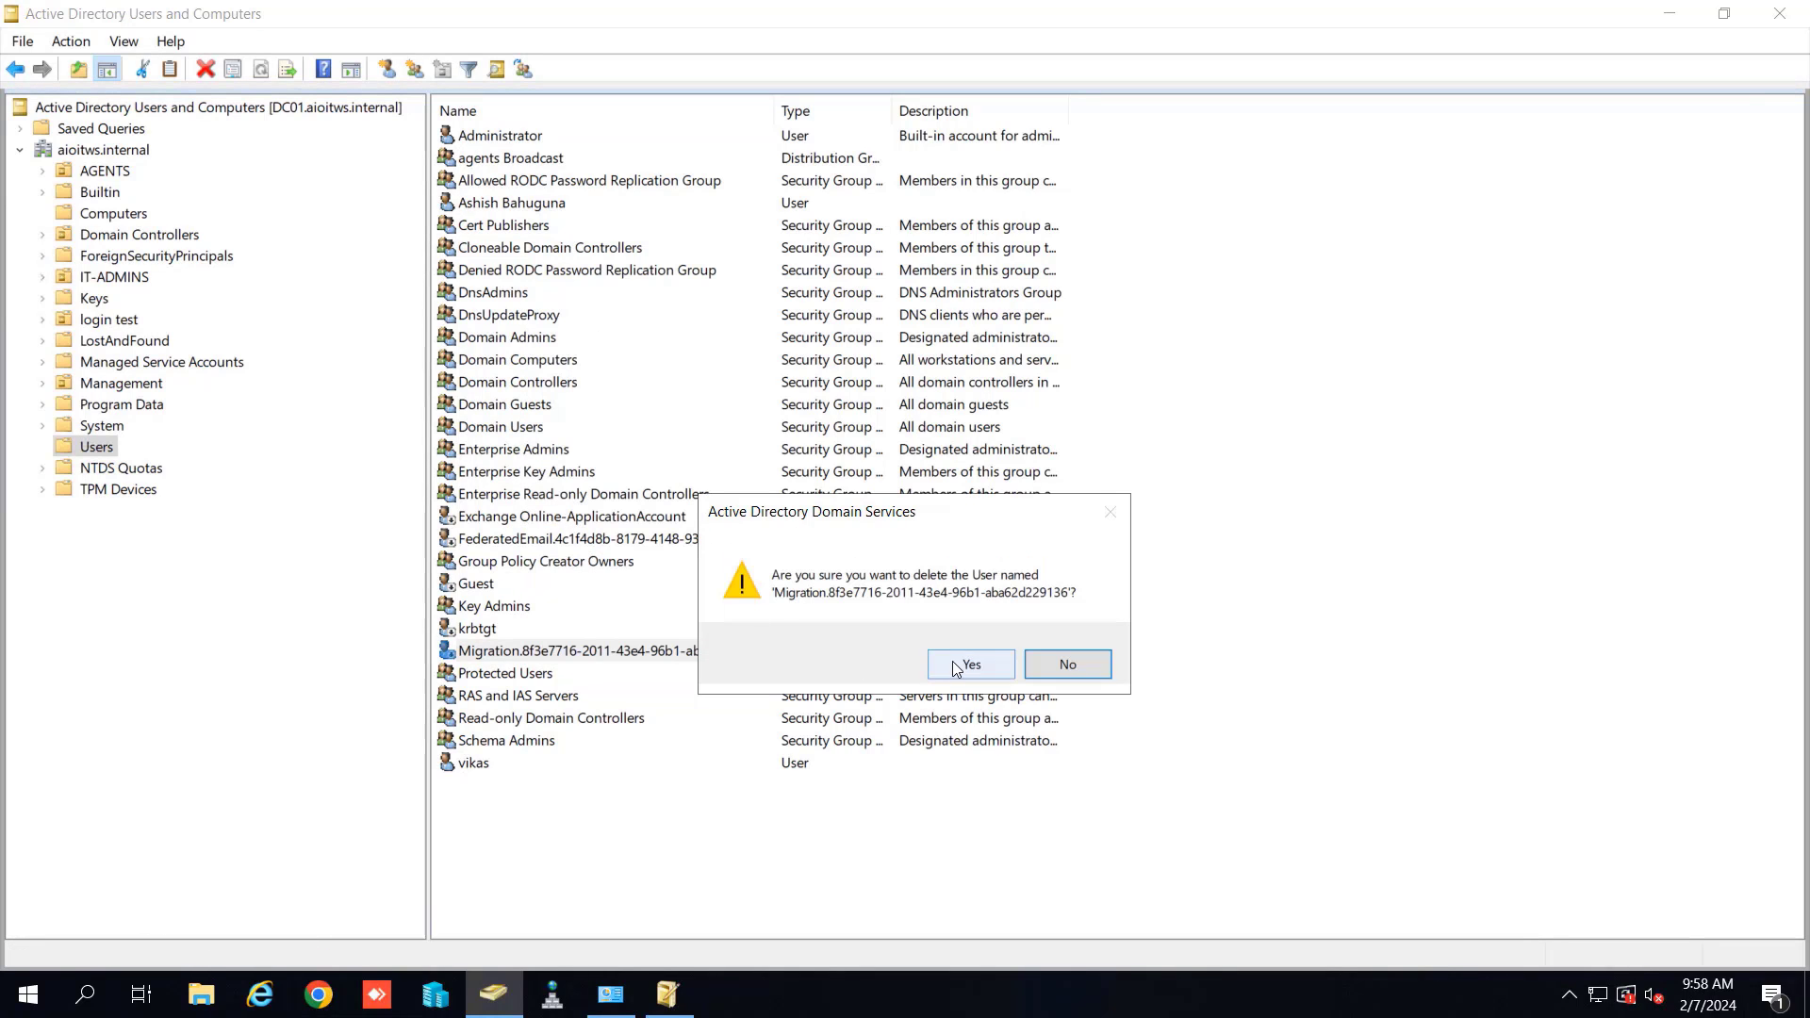
click(957, 669)
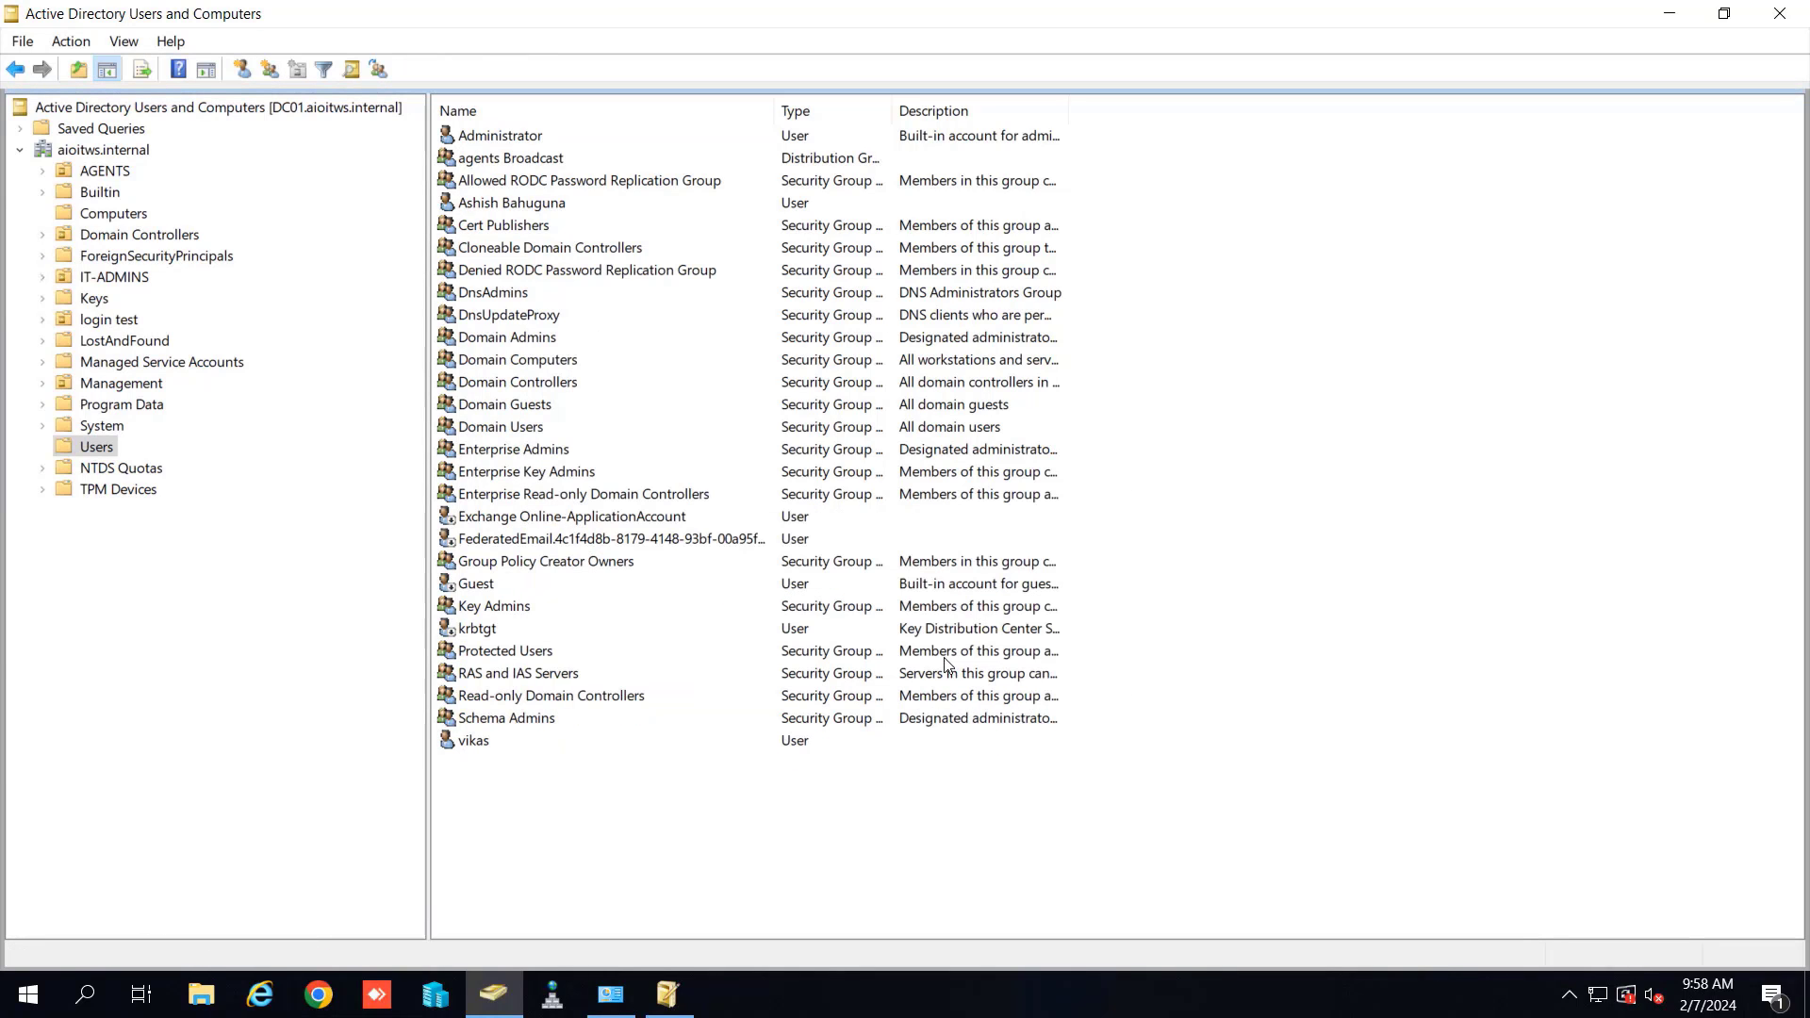
click(544, 521)
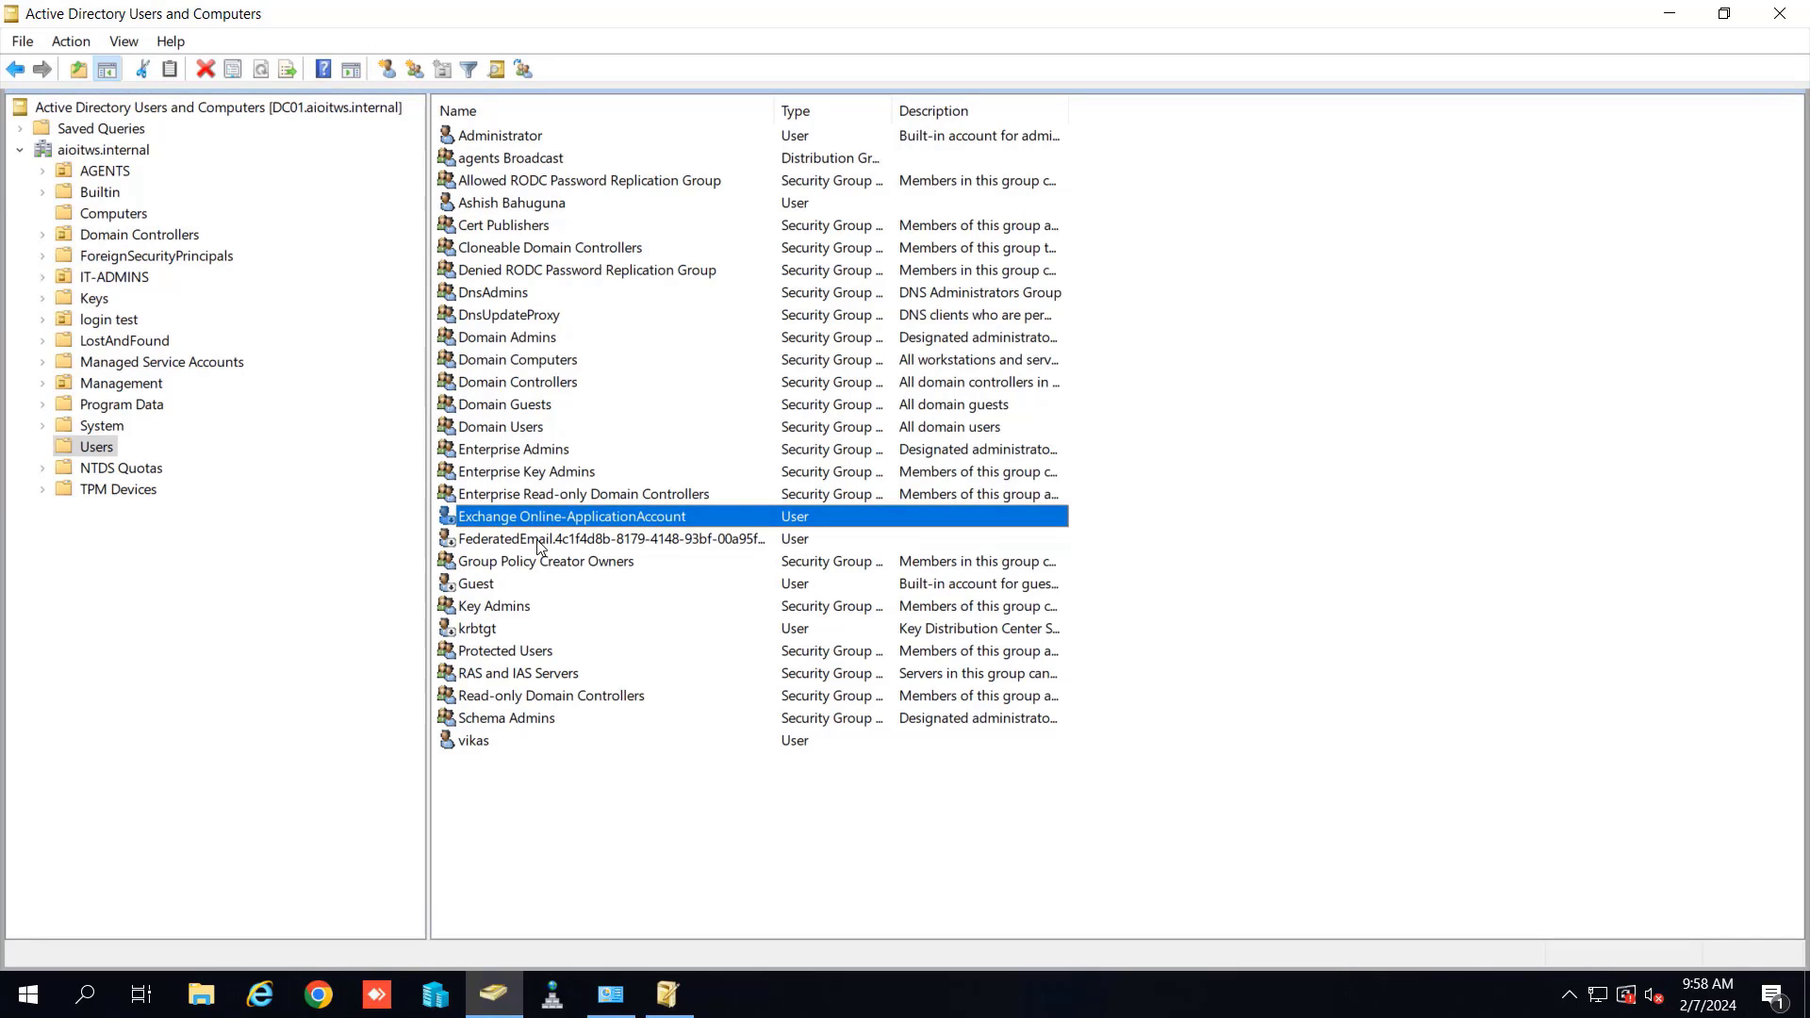
shift+click(535, 539)
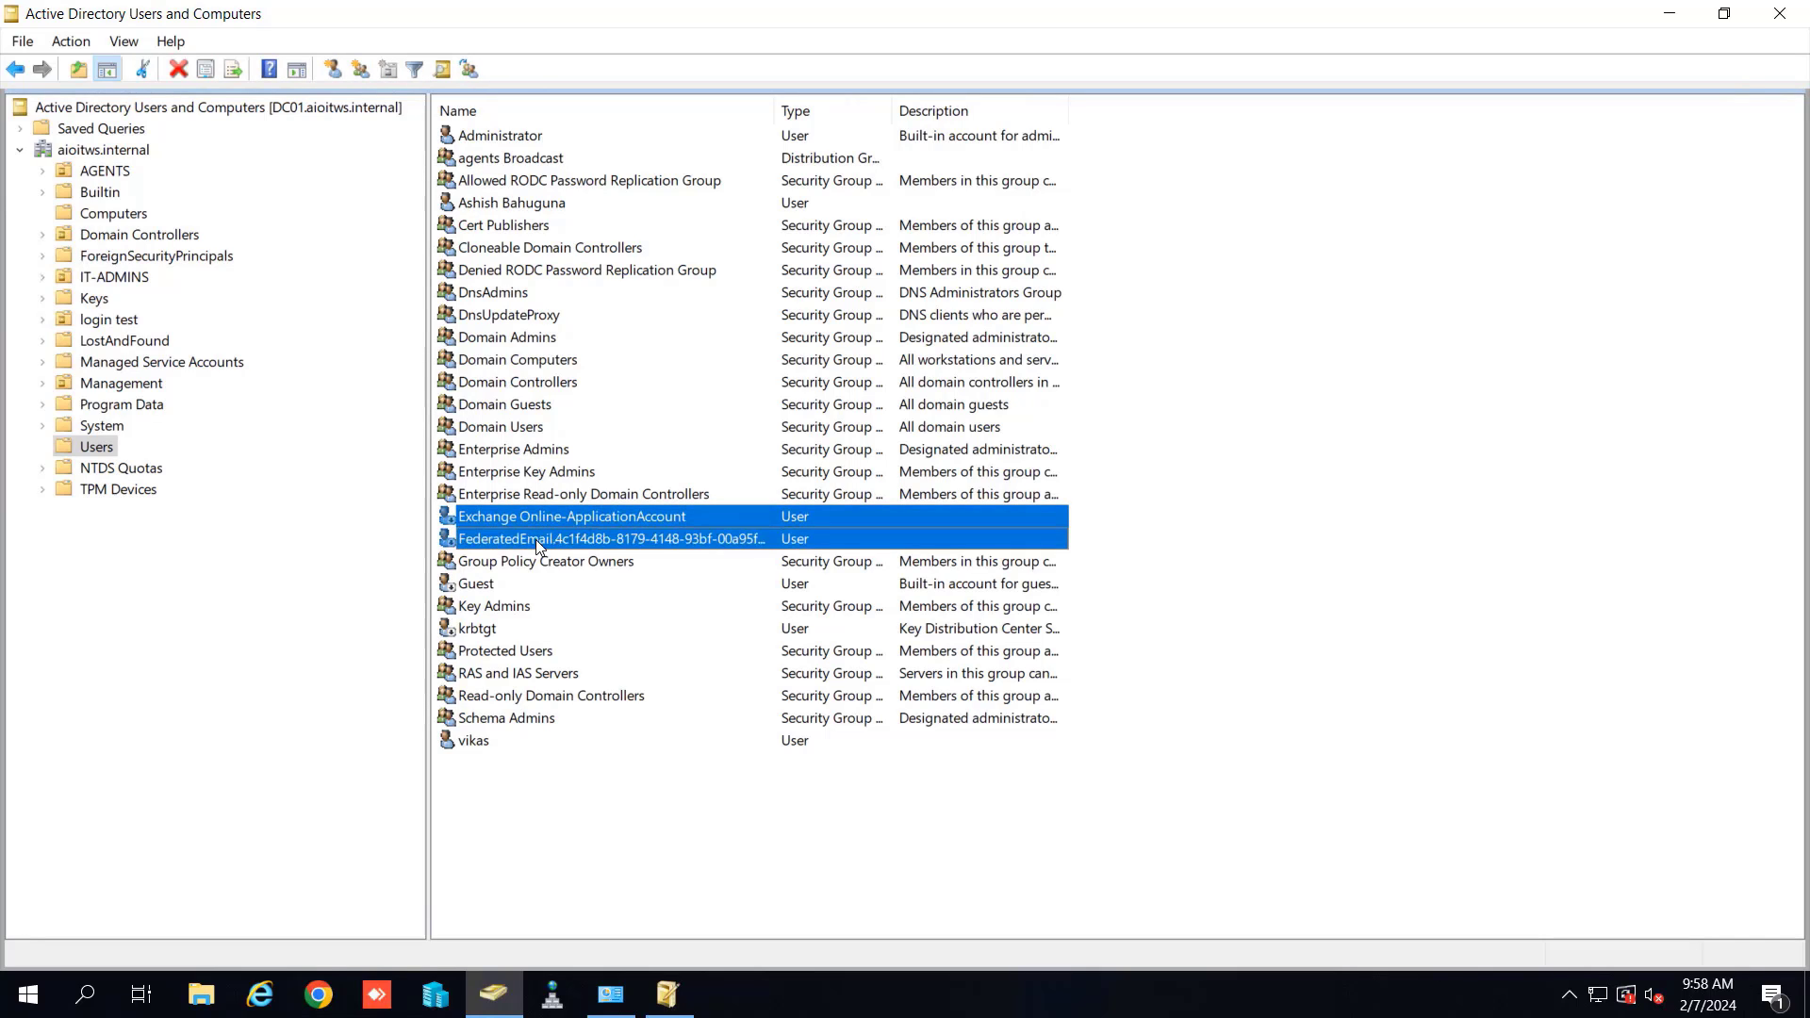
right_click(669, 538)
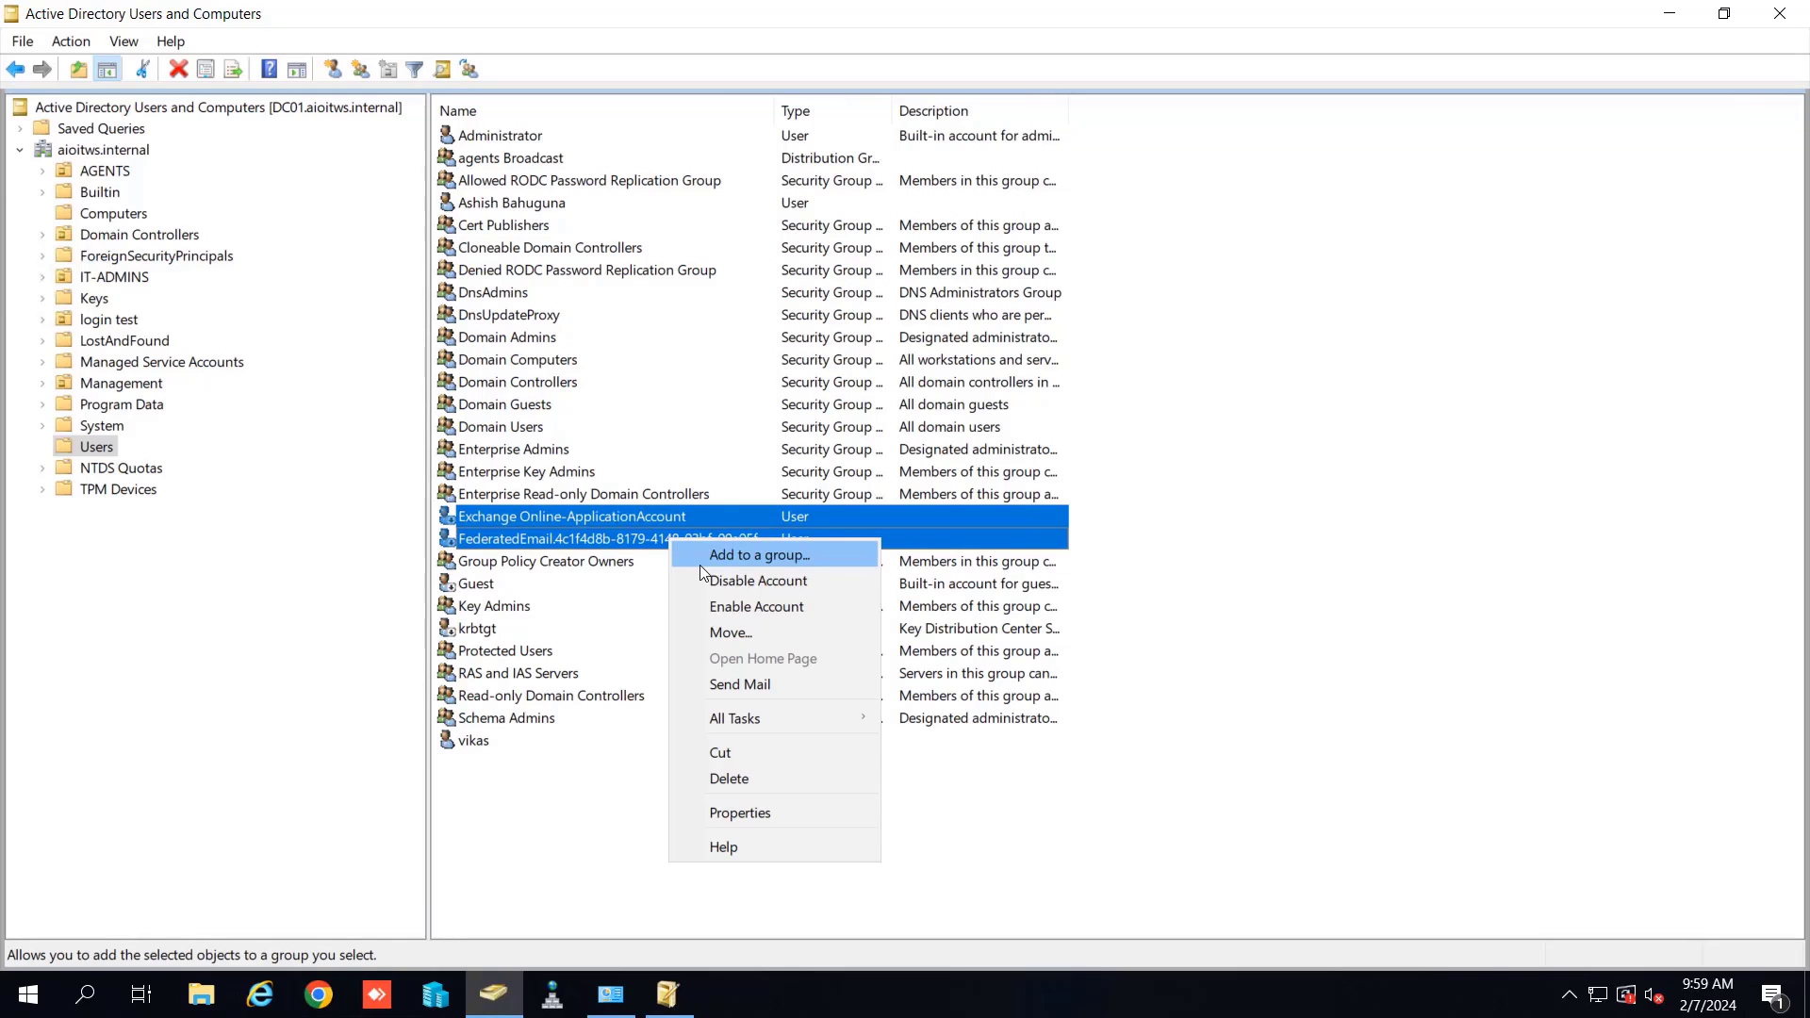
click(719, 782)
click(954, 664)
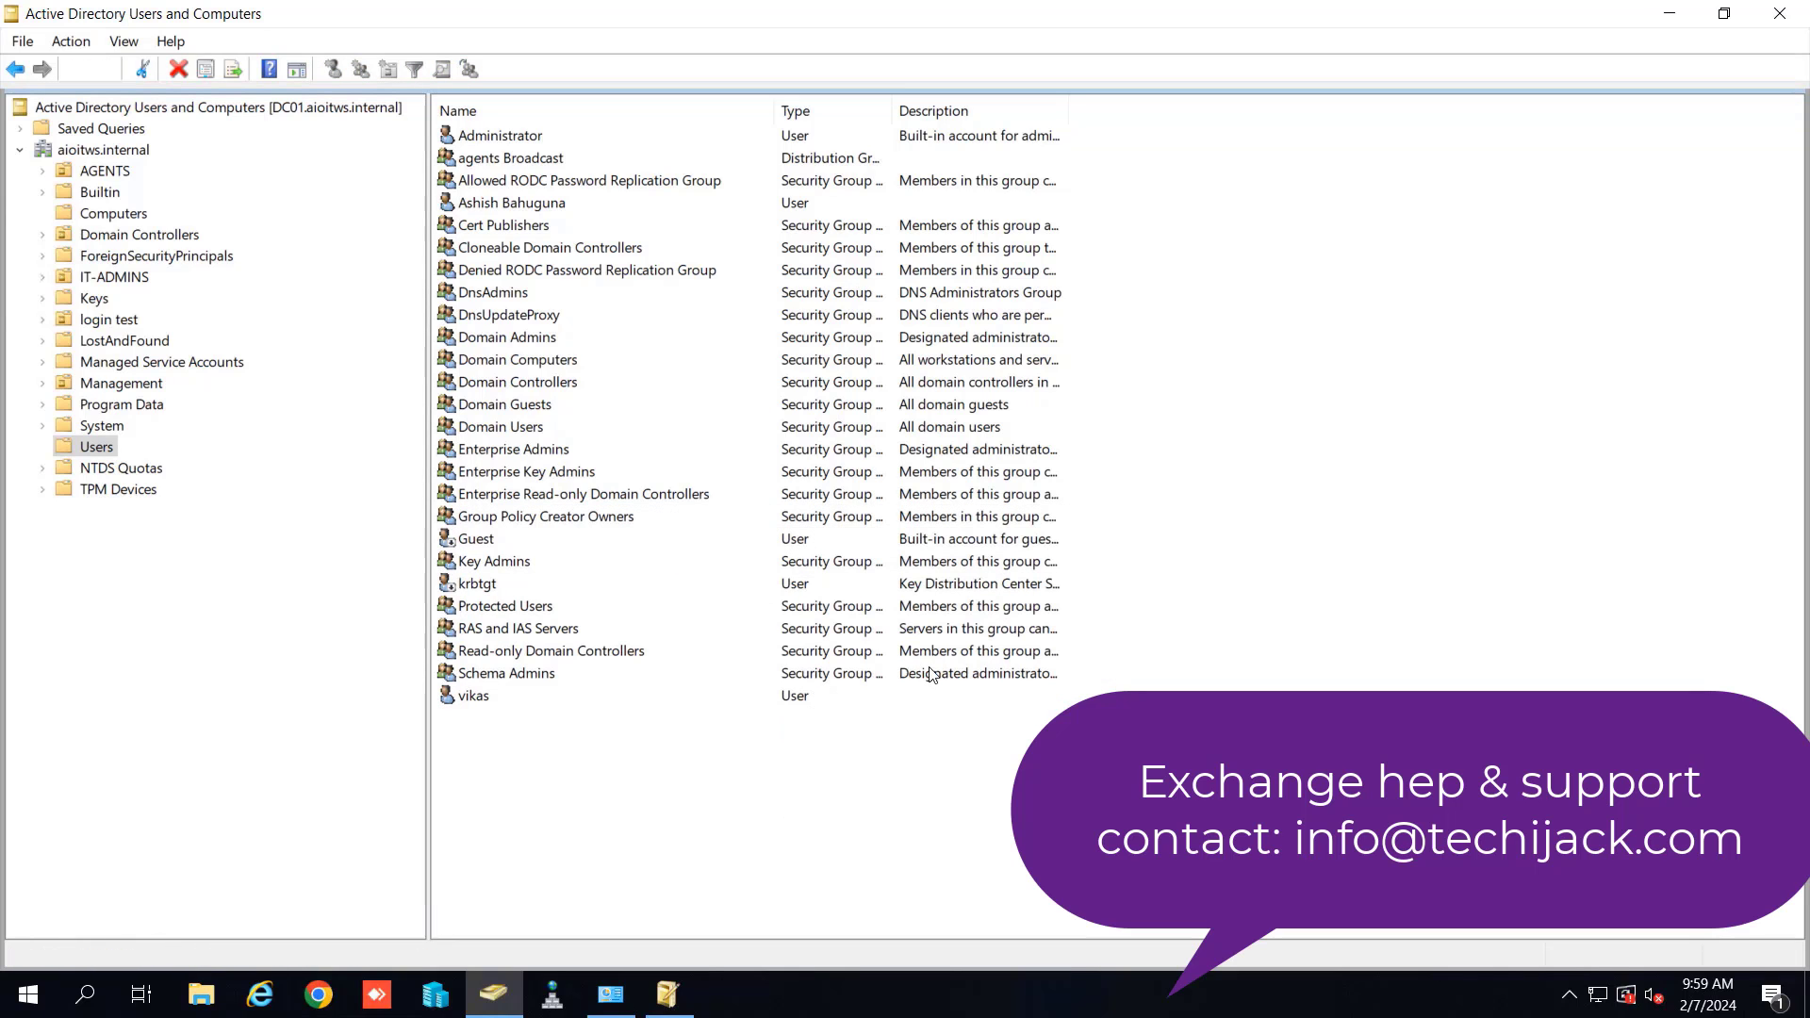
- Check the remaining users and groups and refresh the Users list
click(511, 430)
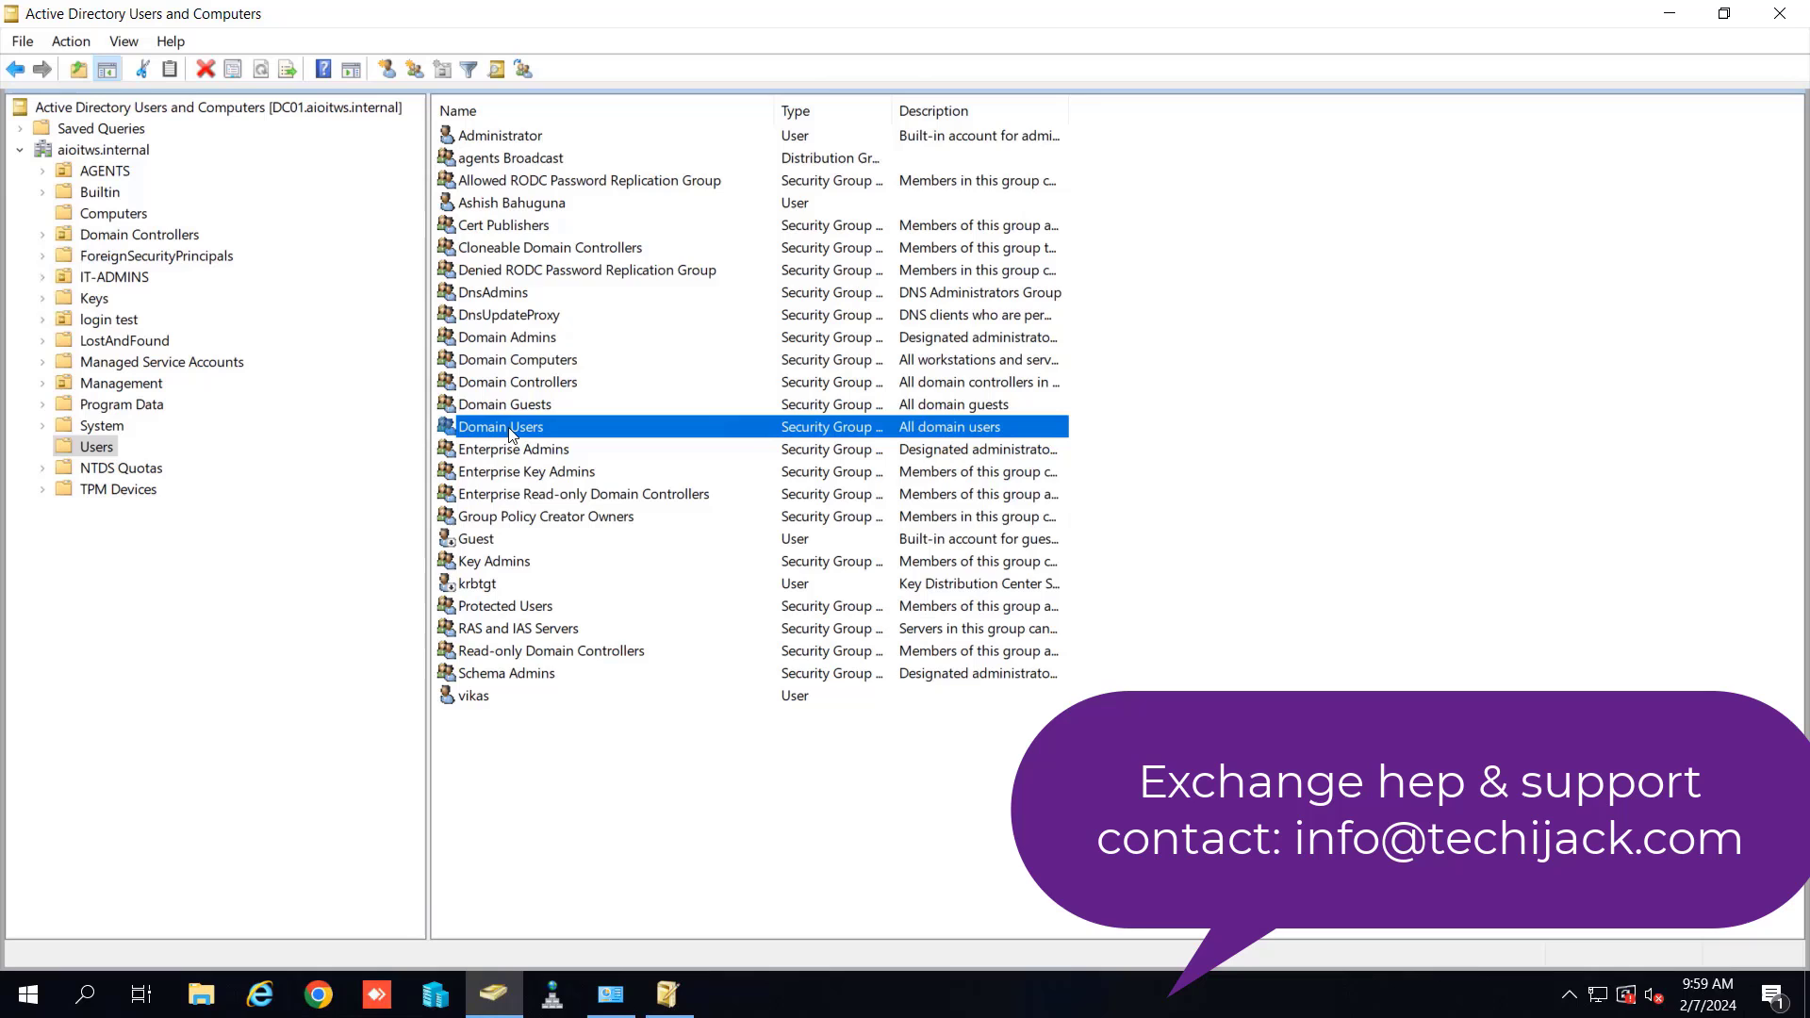
key(d)
key(d)
key(d)
key(d)
key(d)
key(d)
key(d)
key(n)
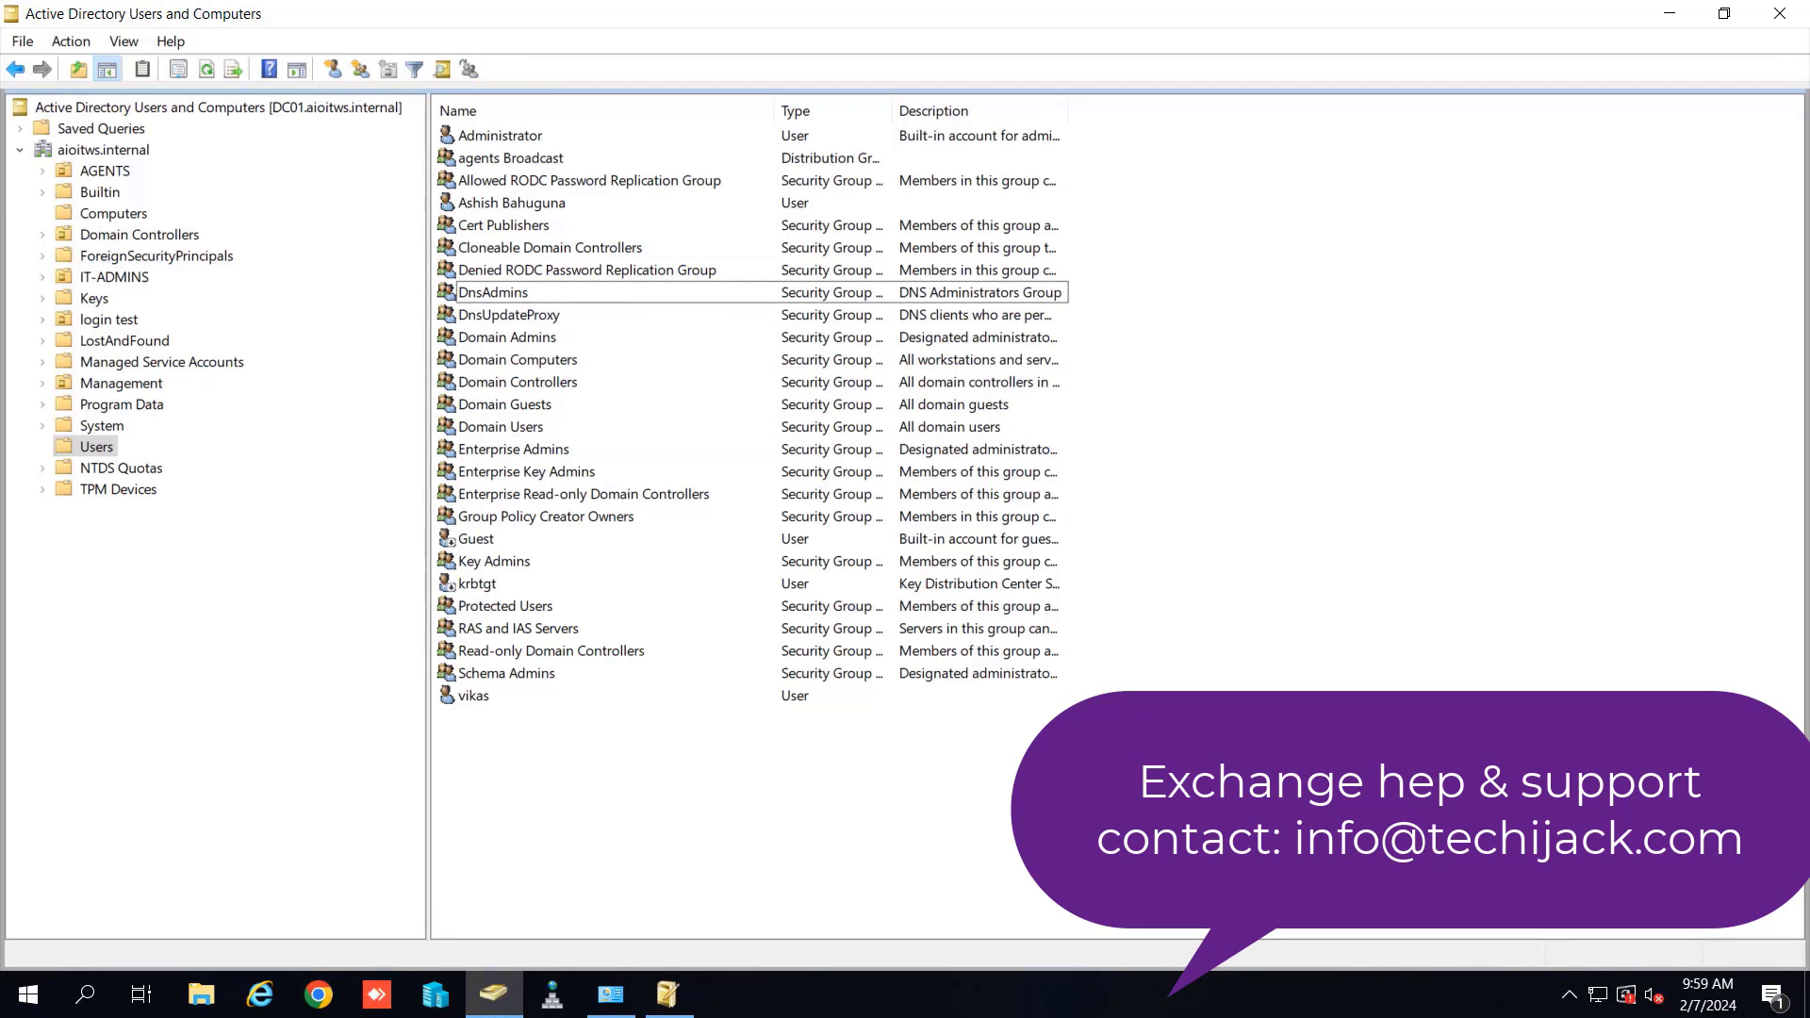
right_click(98, 449)
click(190, 614)
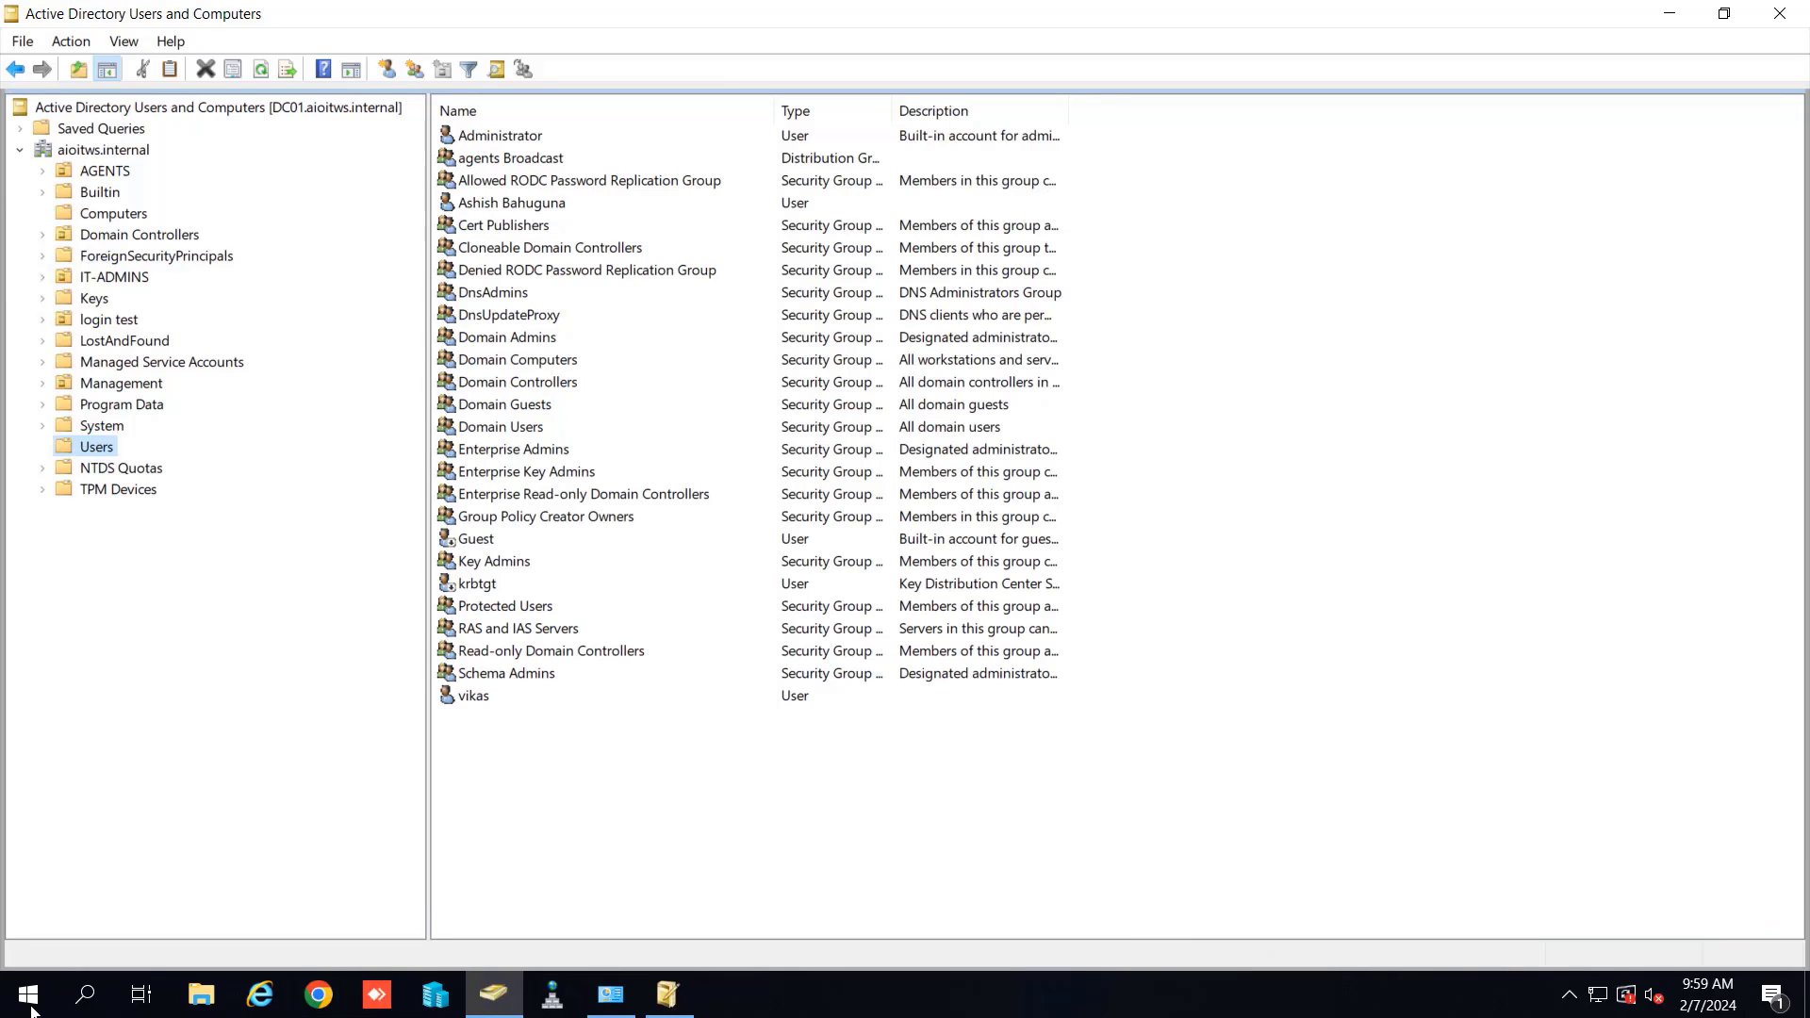
- In DNS Manager, delete the 192.168.10.90 and 192.168.10.80 mail records from aioitws.com
click(552, 995)
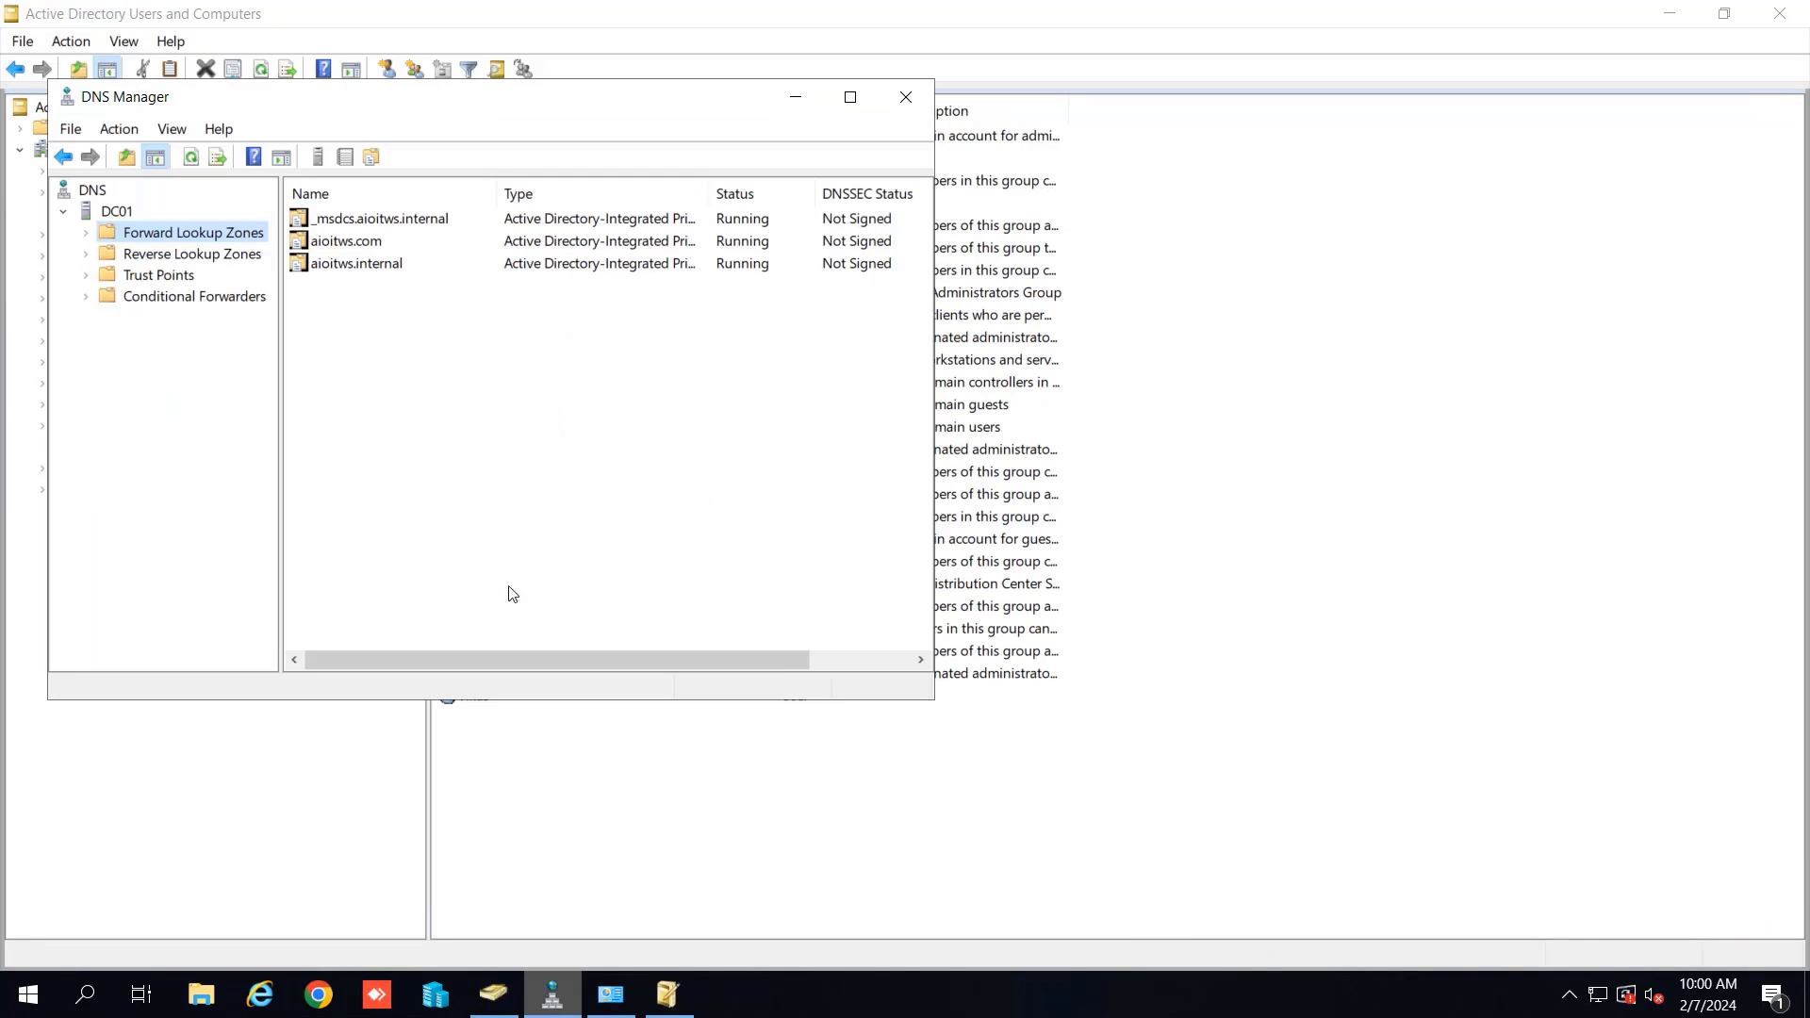
click(86, 233)
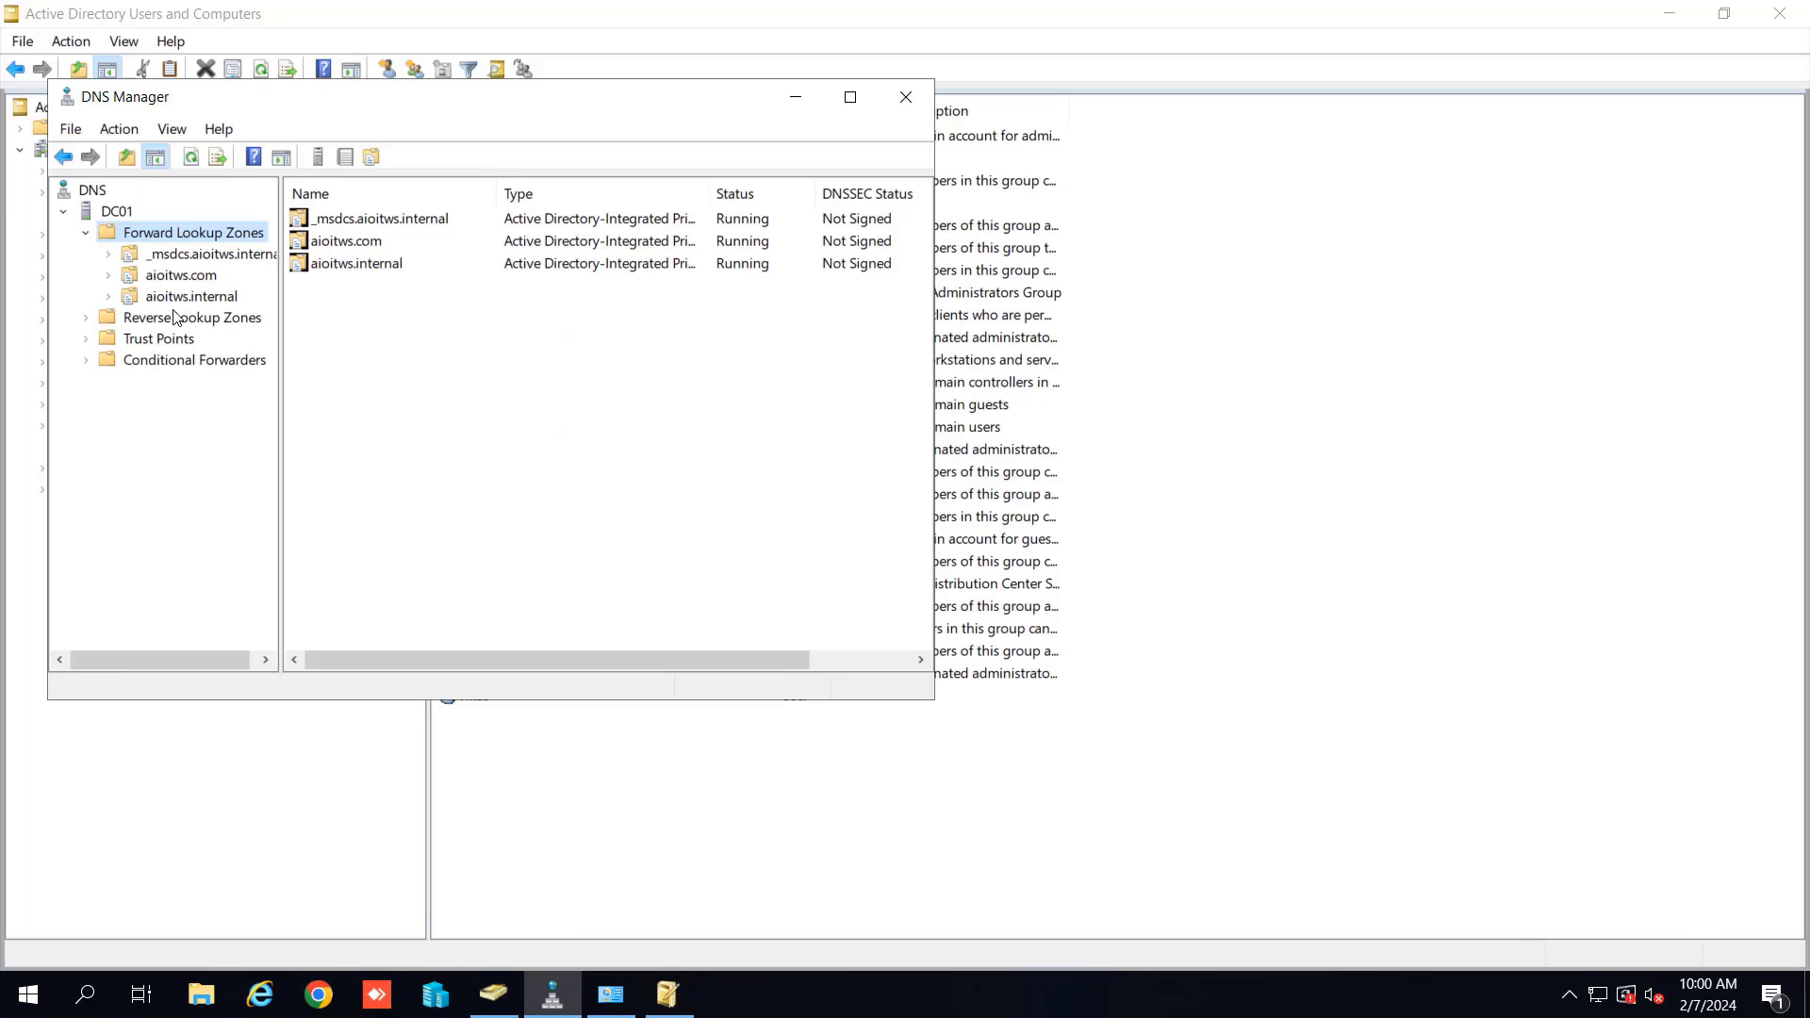
click(183, 298)
click(194, 276)
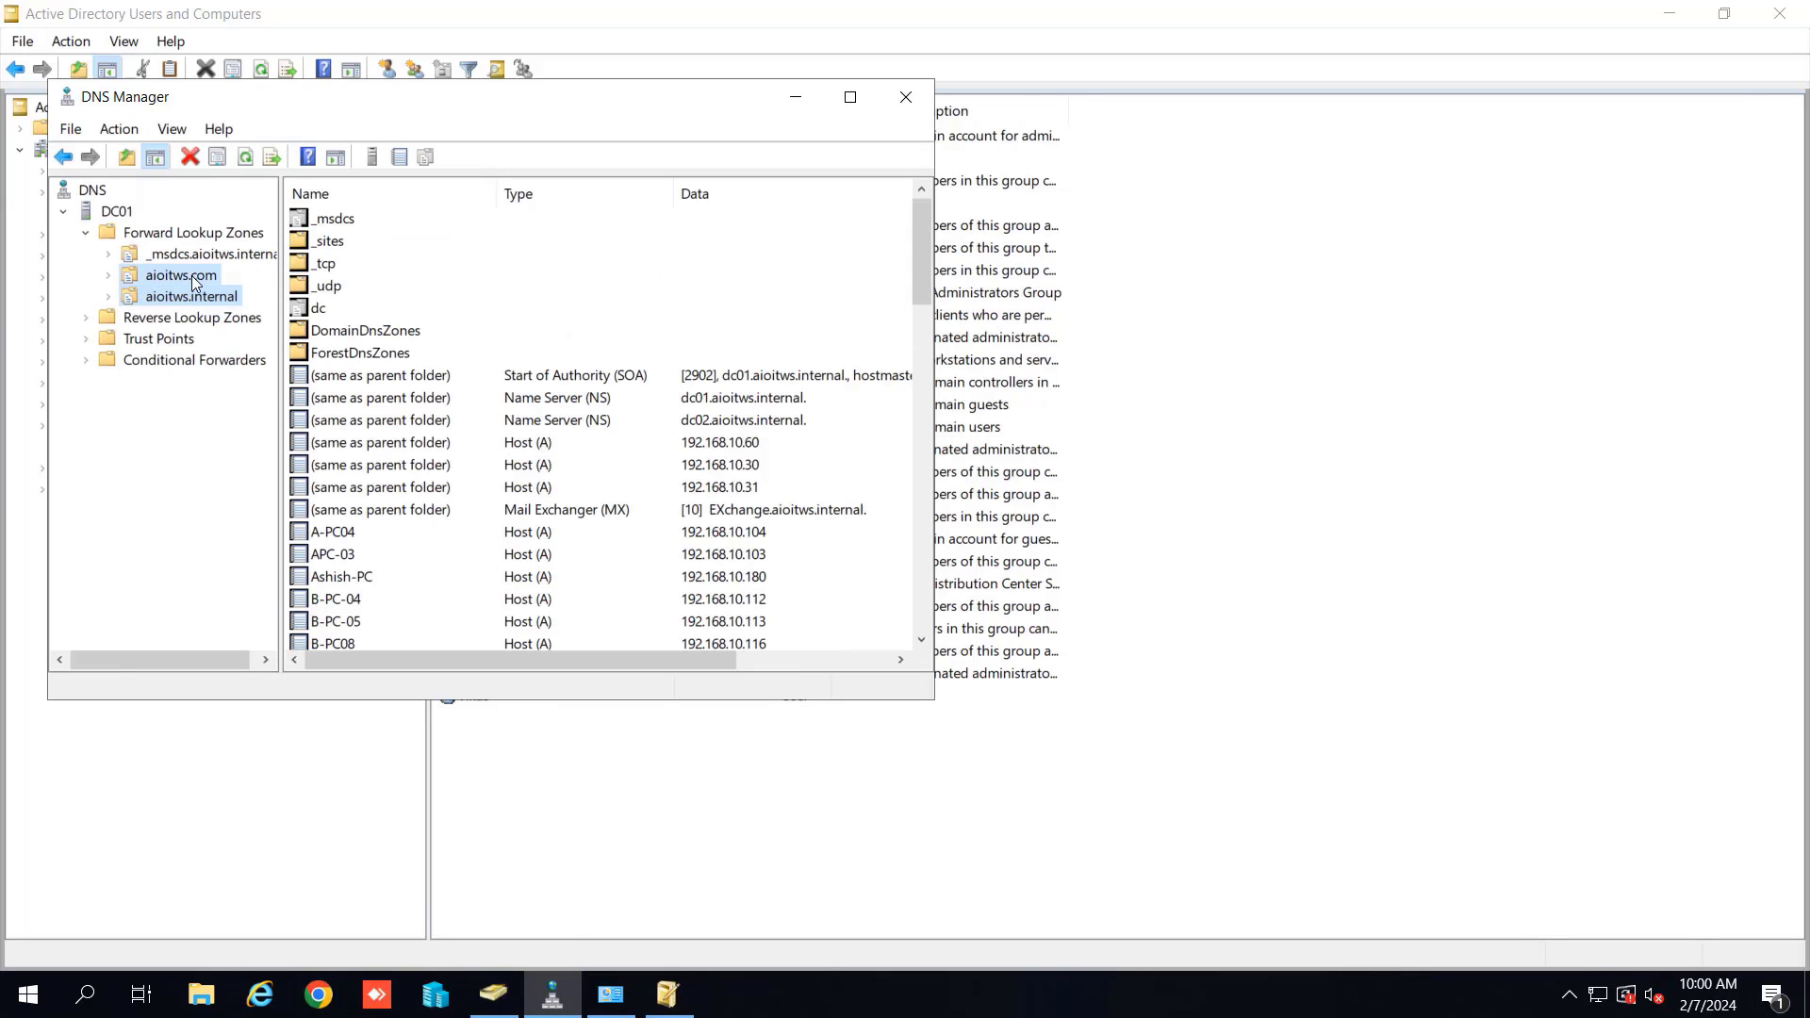
click(330, 421)
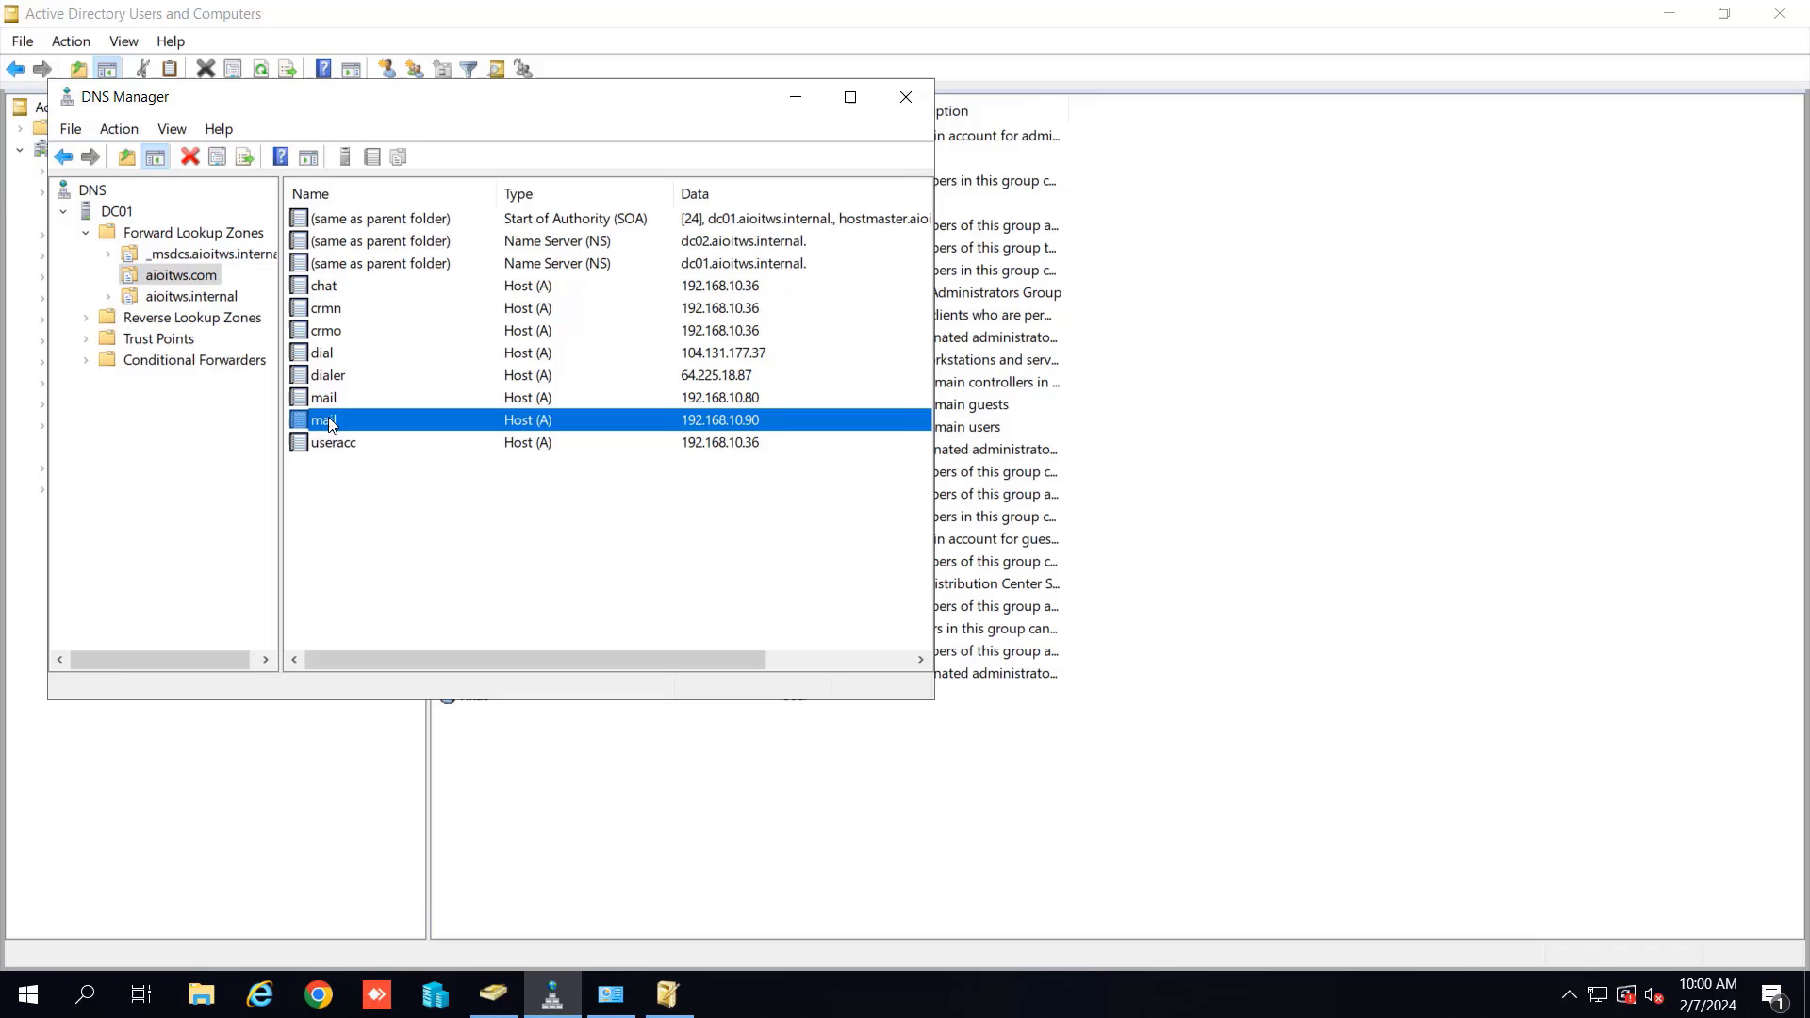
right_click(328, 419)
click(368, 433)
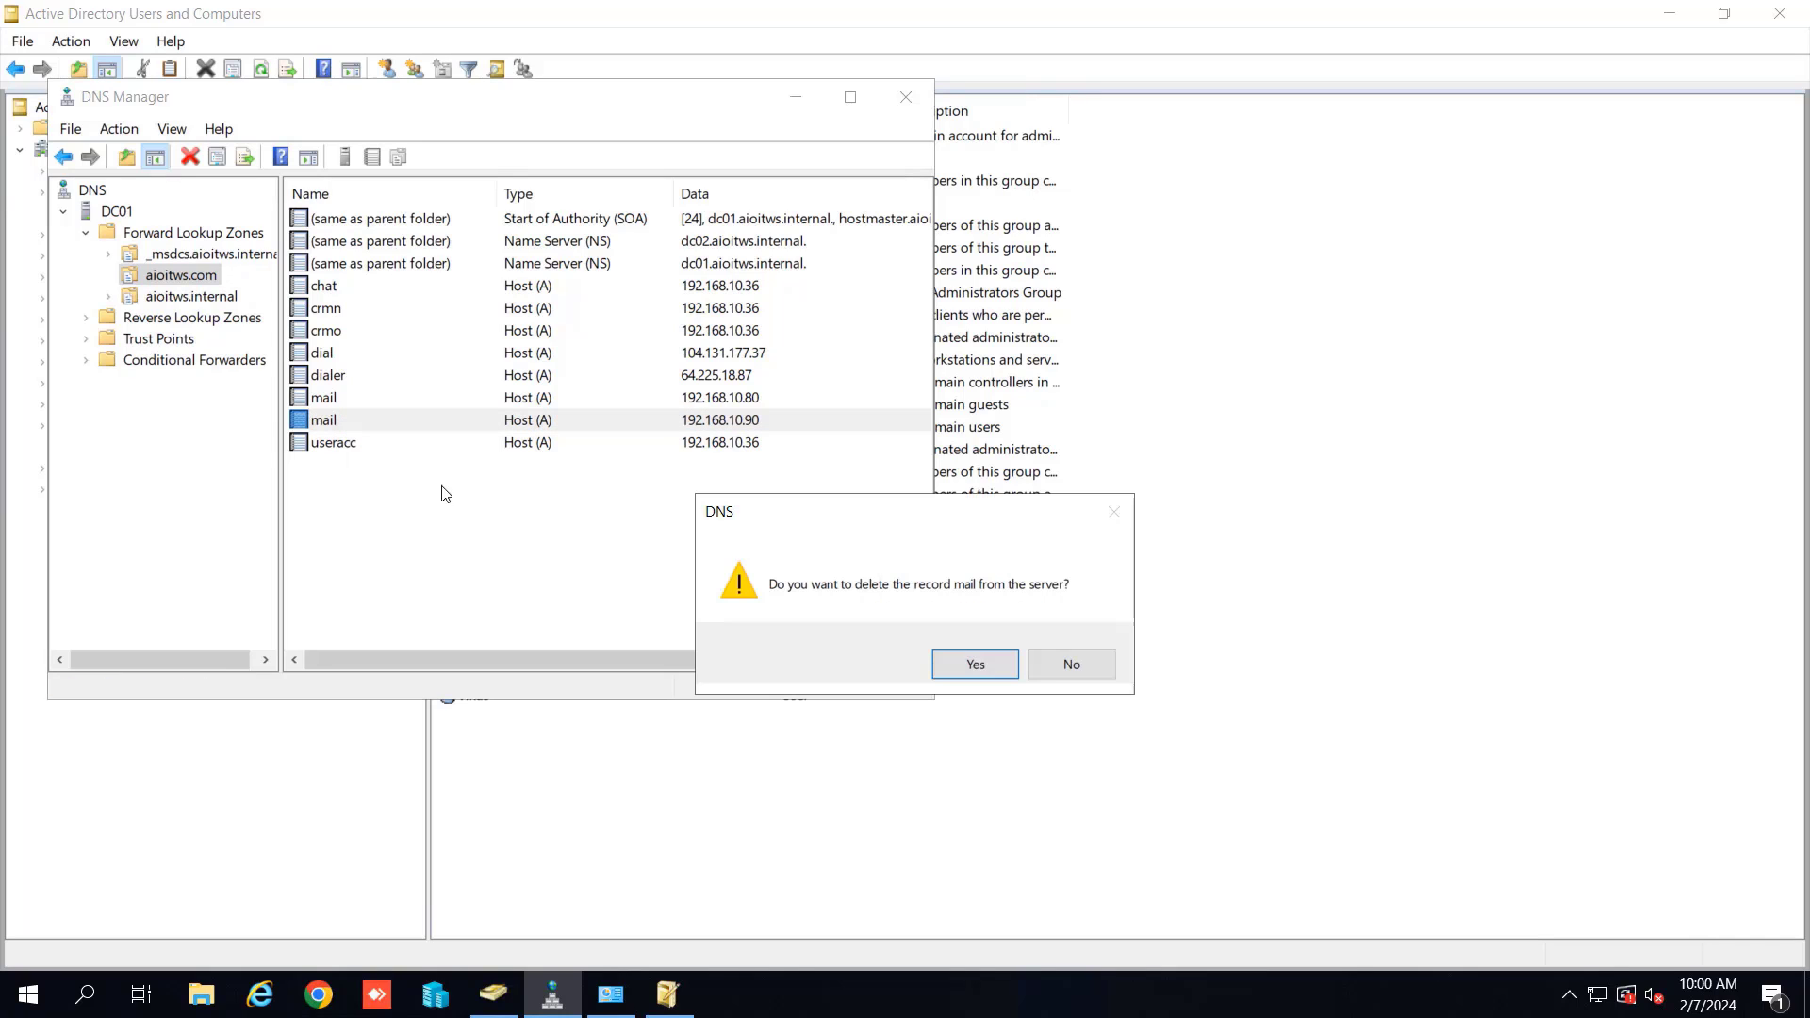
click(975, 665)
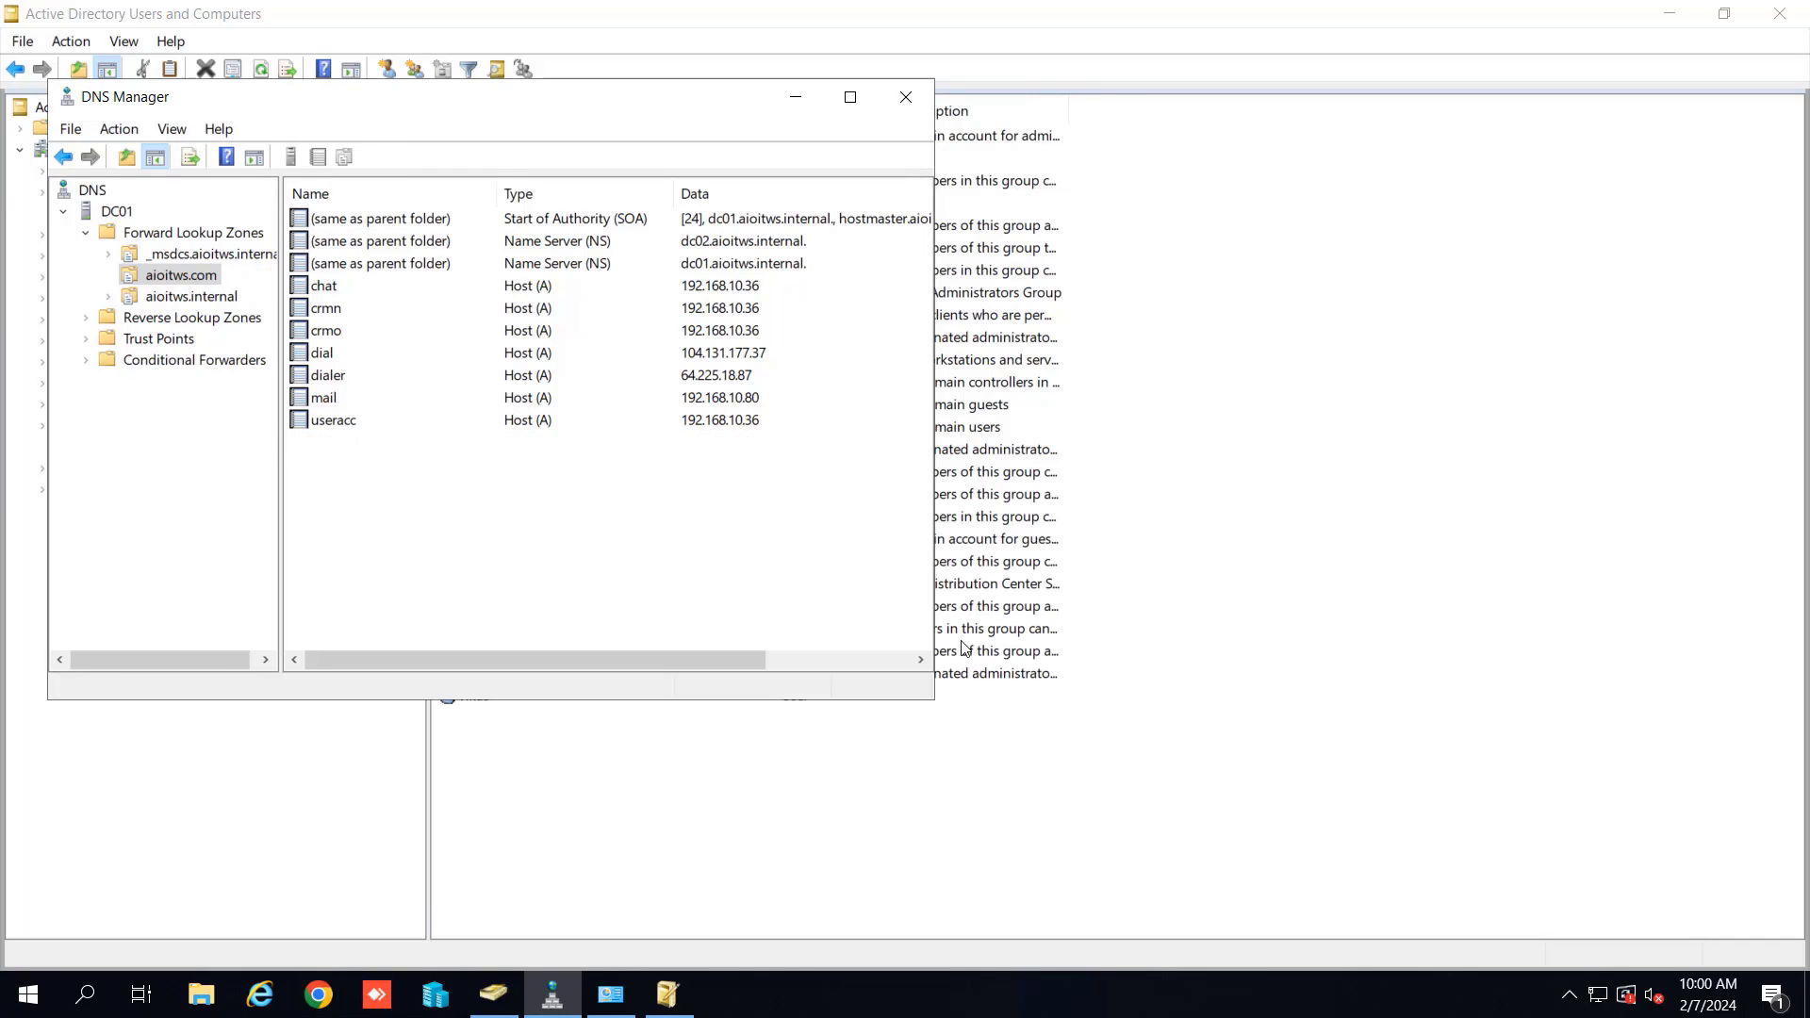
right_click(321, 400)
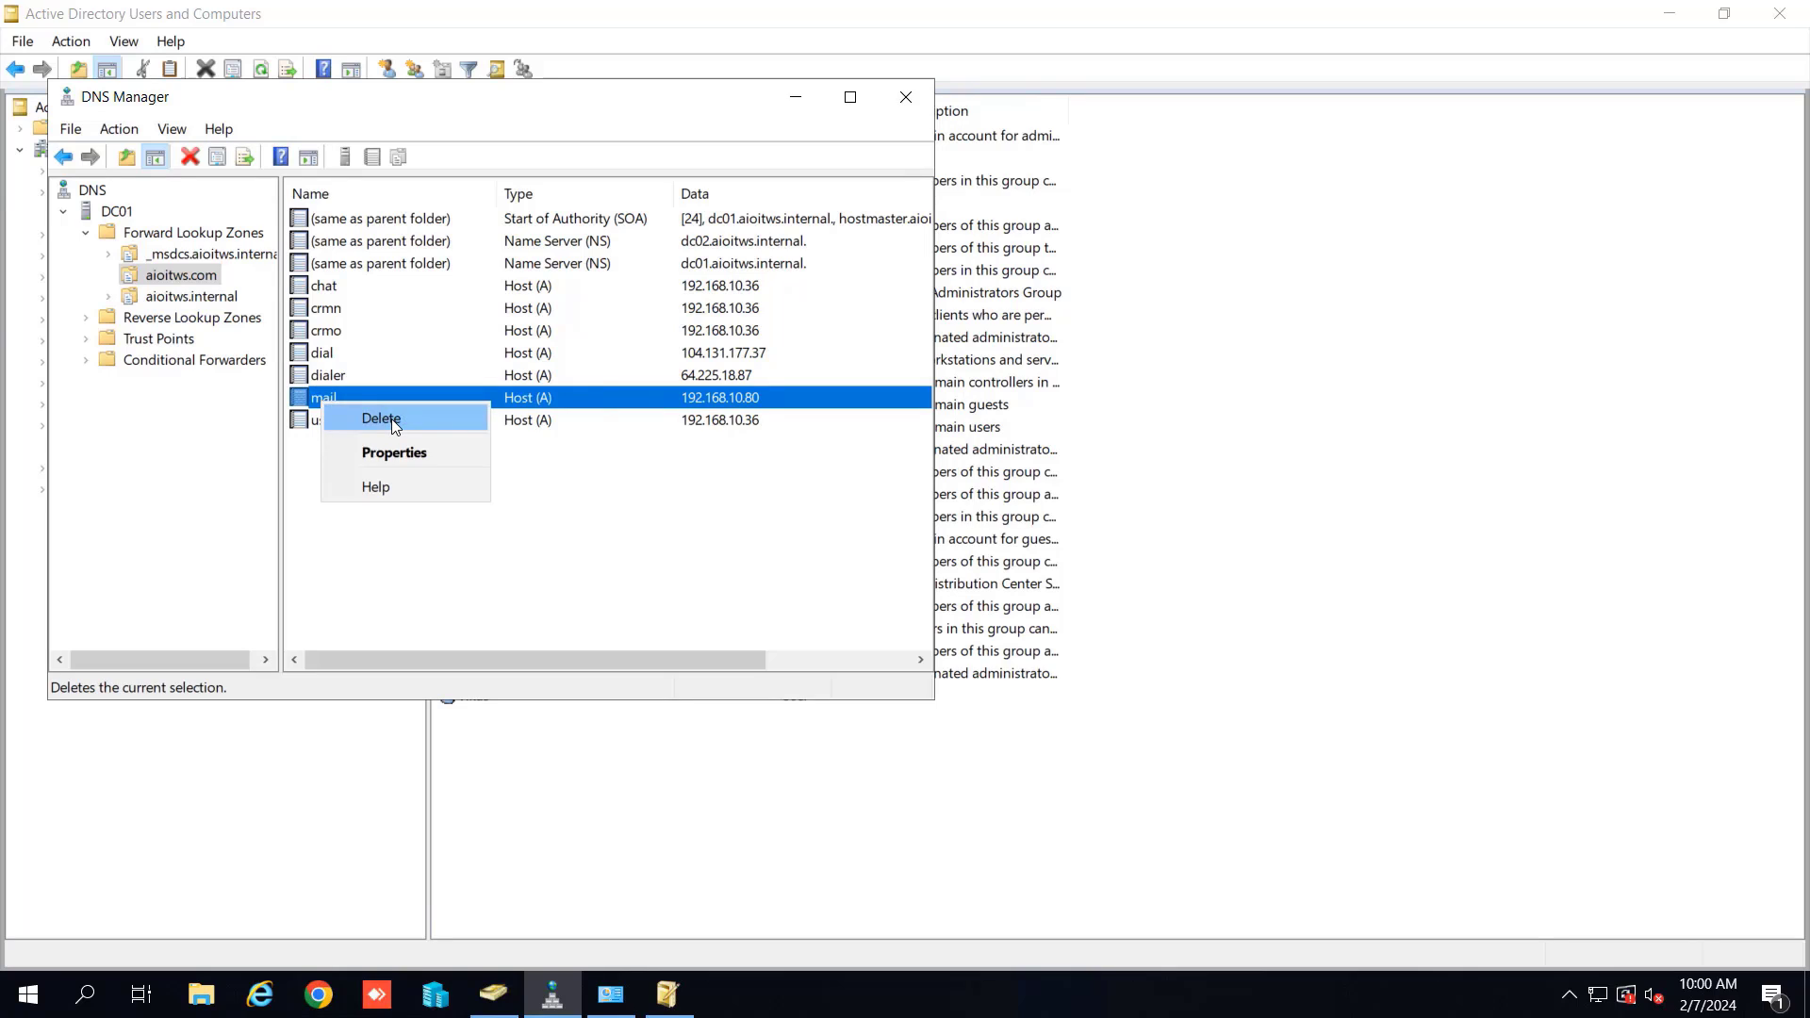
click(392, 418)
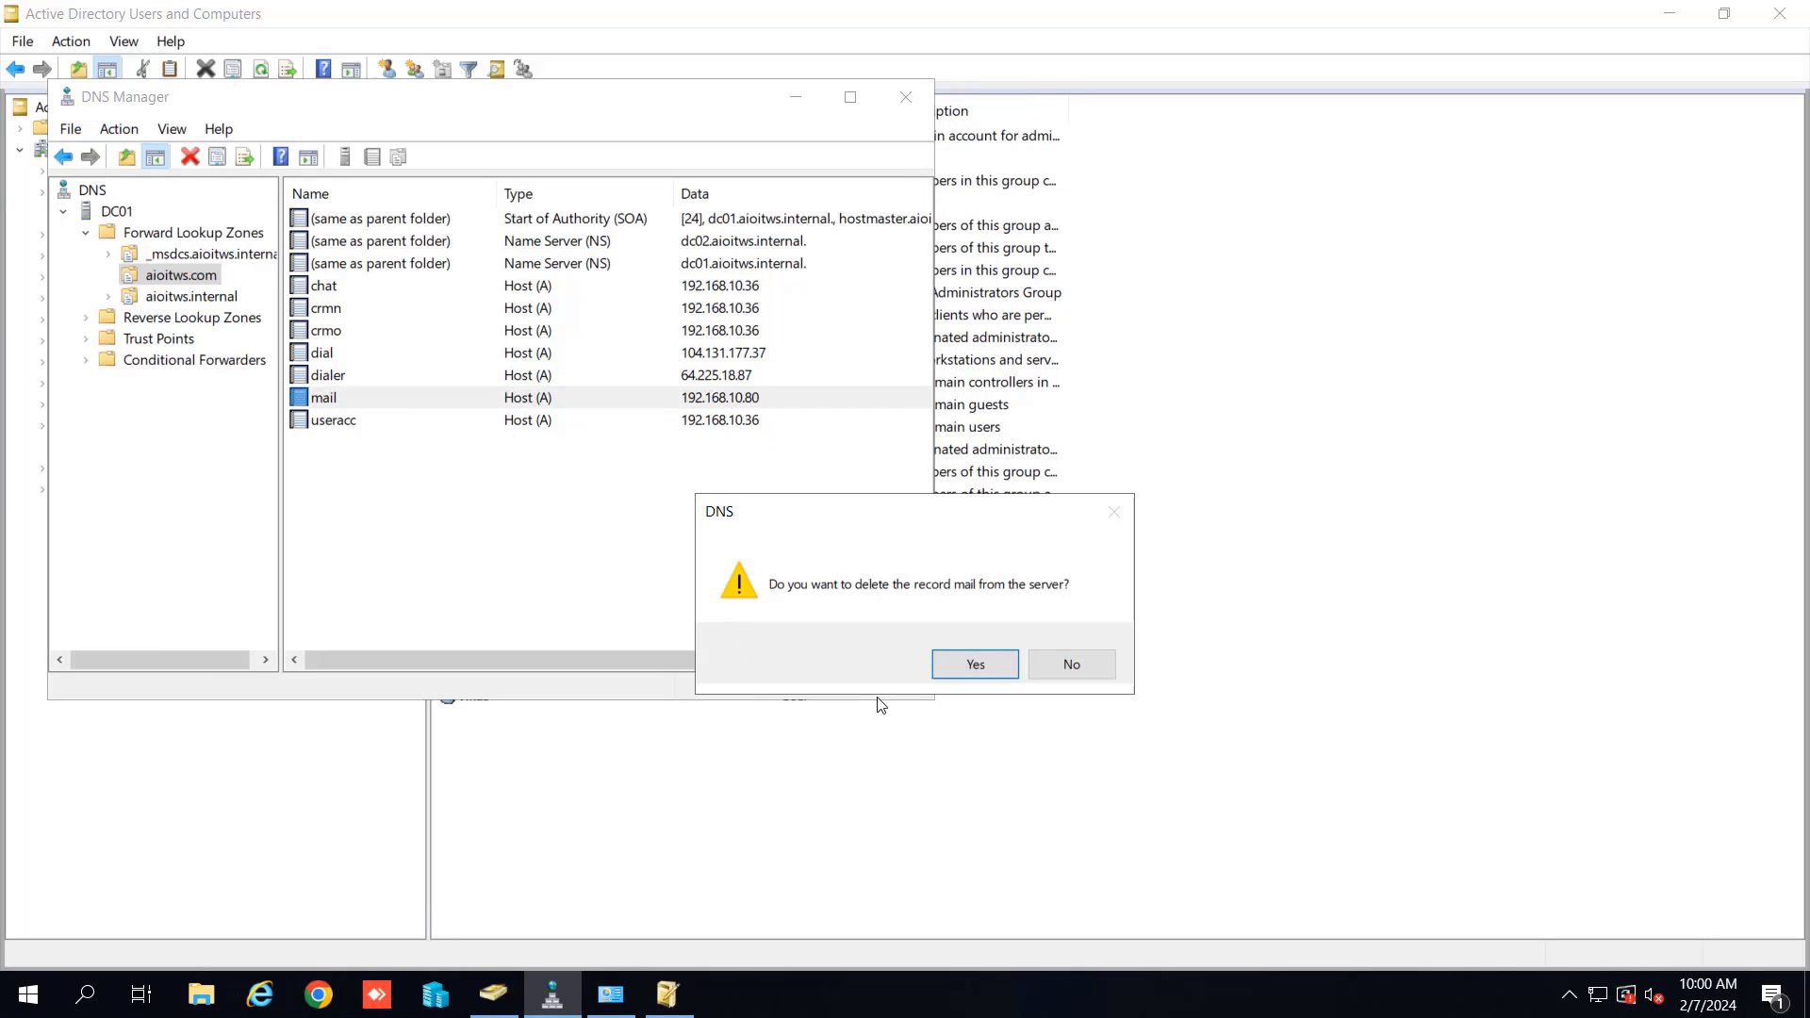
click(959, 666)
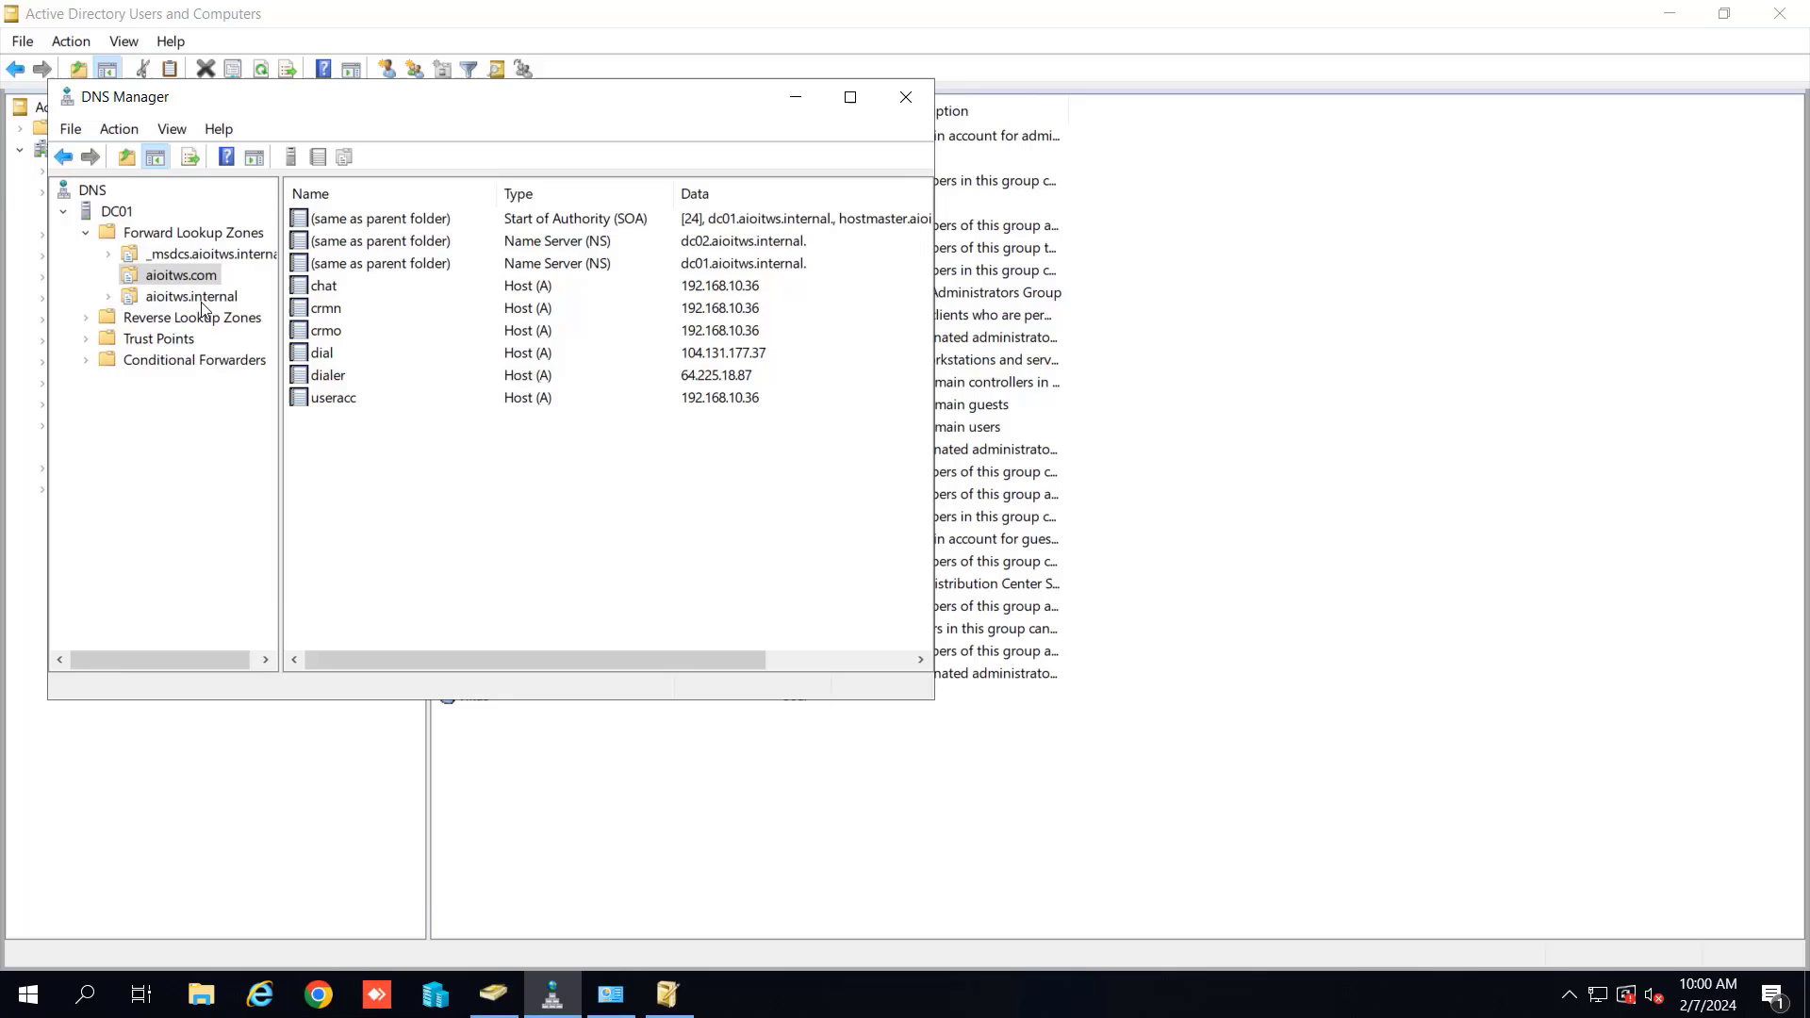
- Review the aioitws.internal zone records, then return to the aioitws.com zone
click(200, 298)
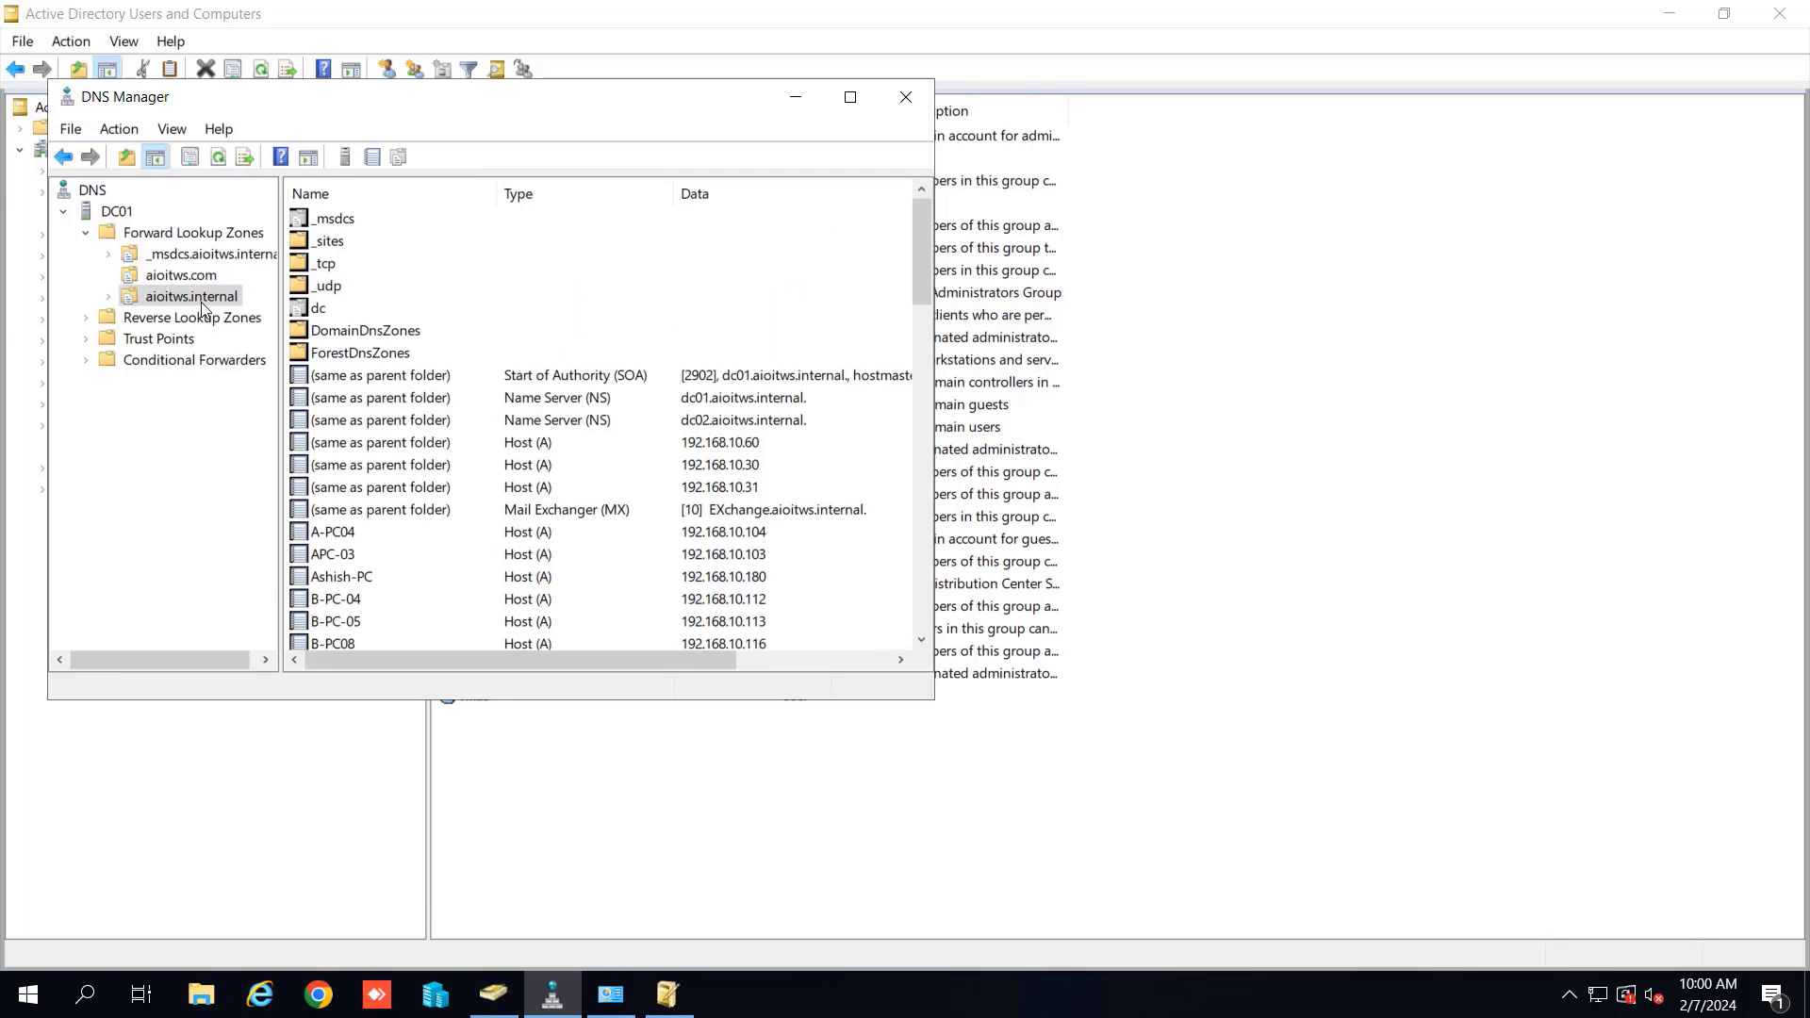
click(367, 577)
key(m)
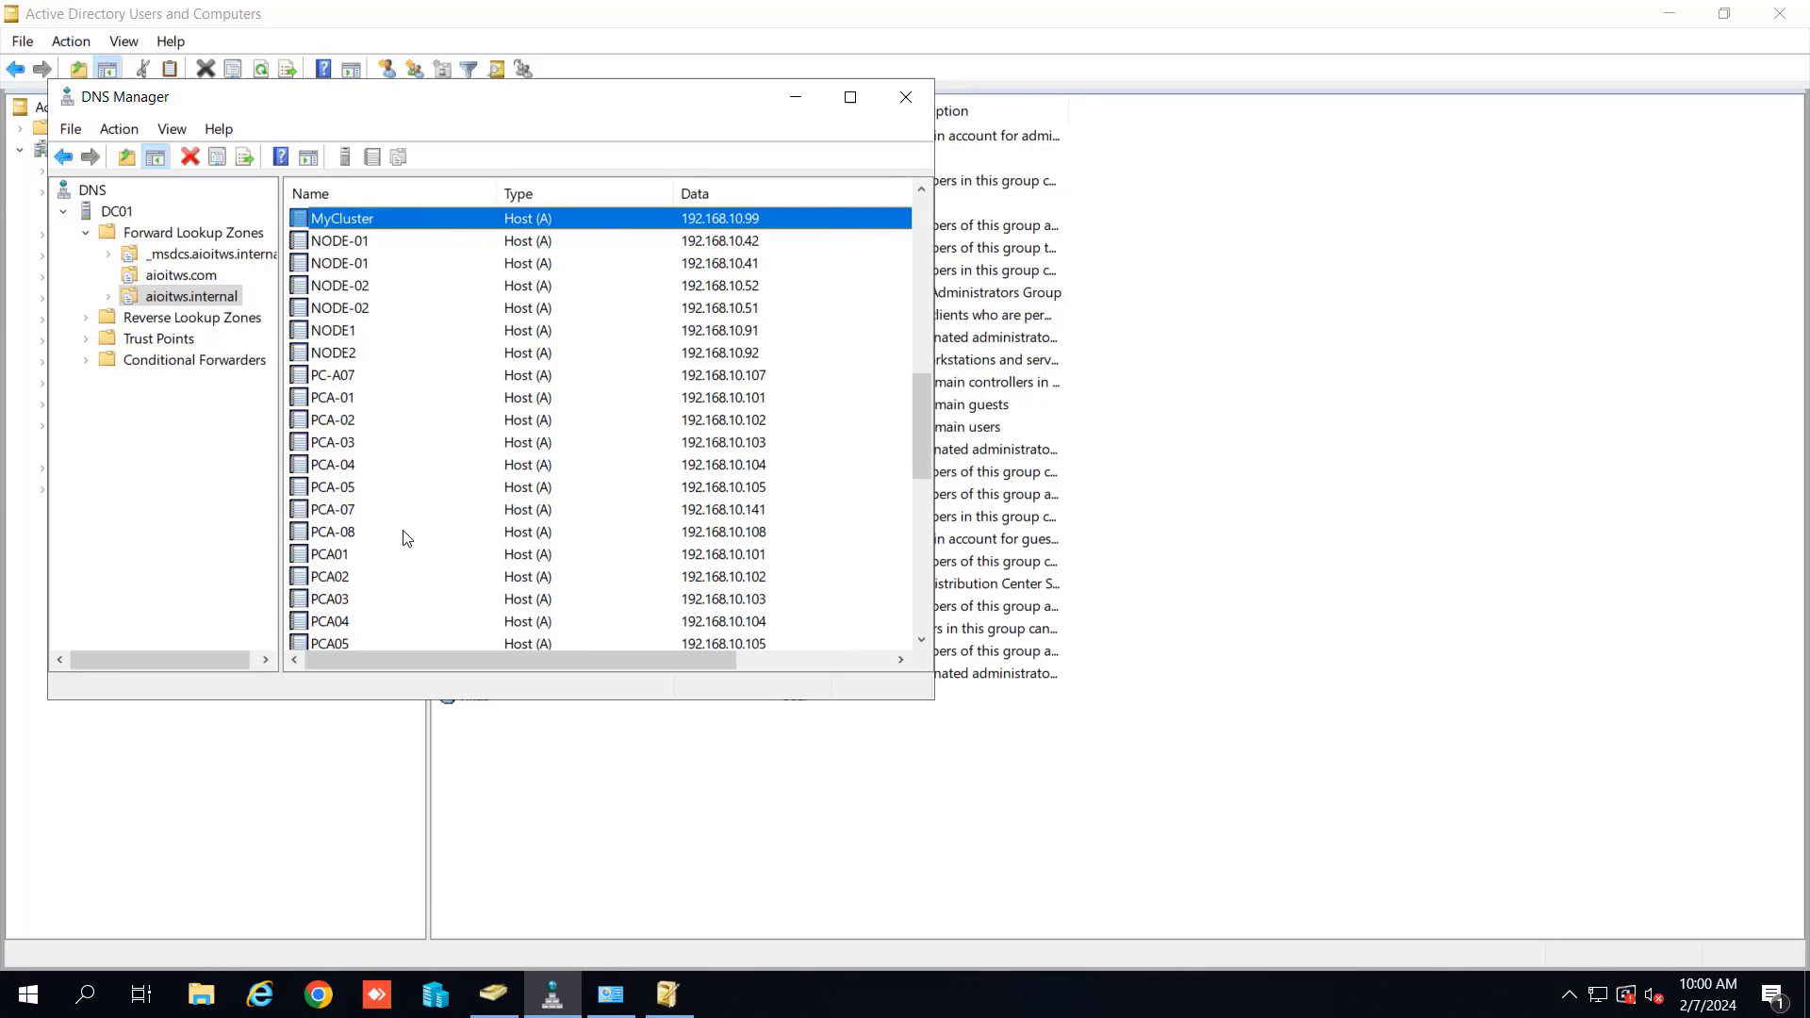
drag(921, 396, 889, 250)
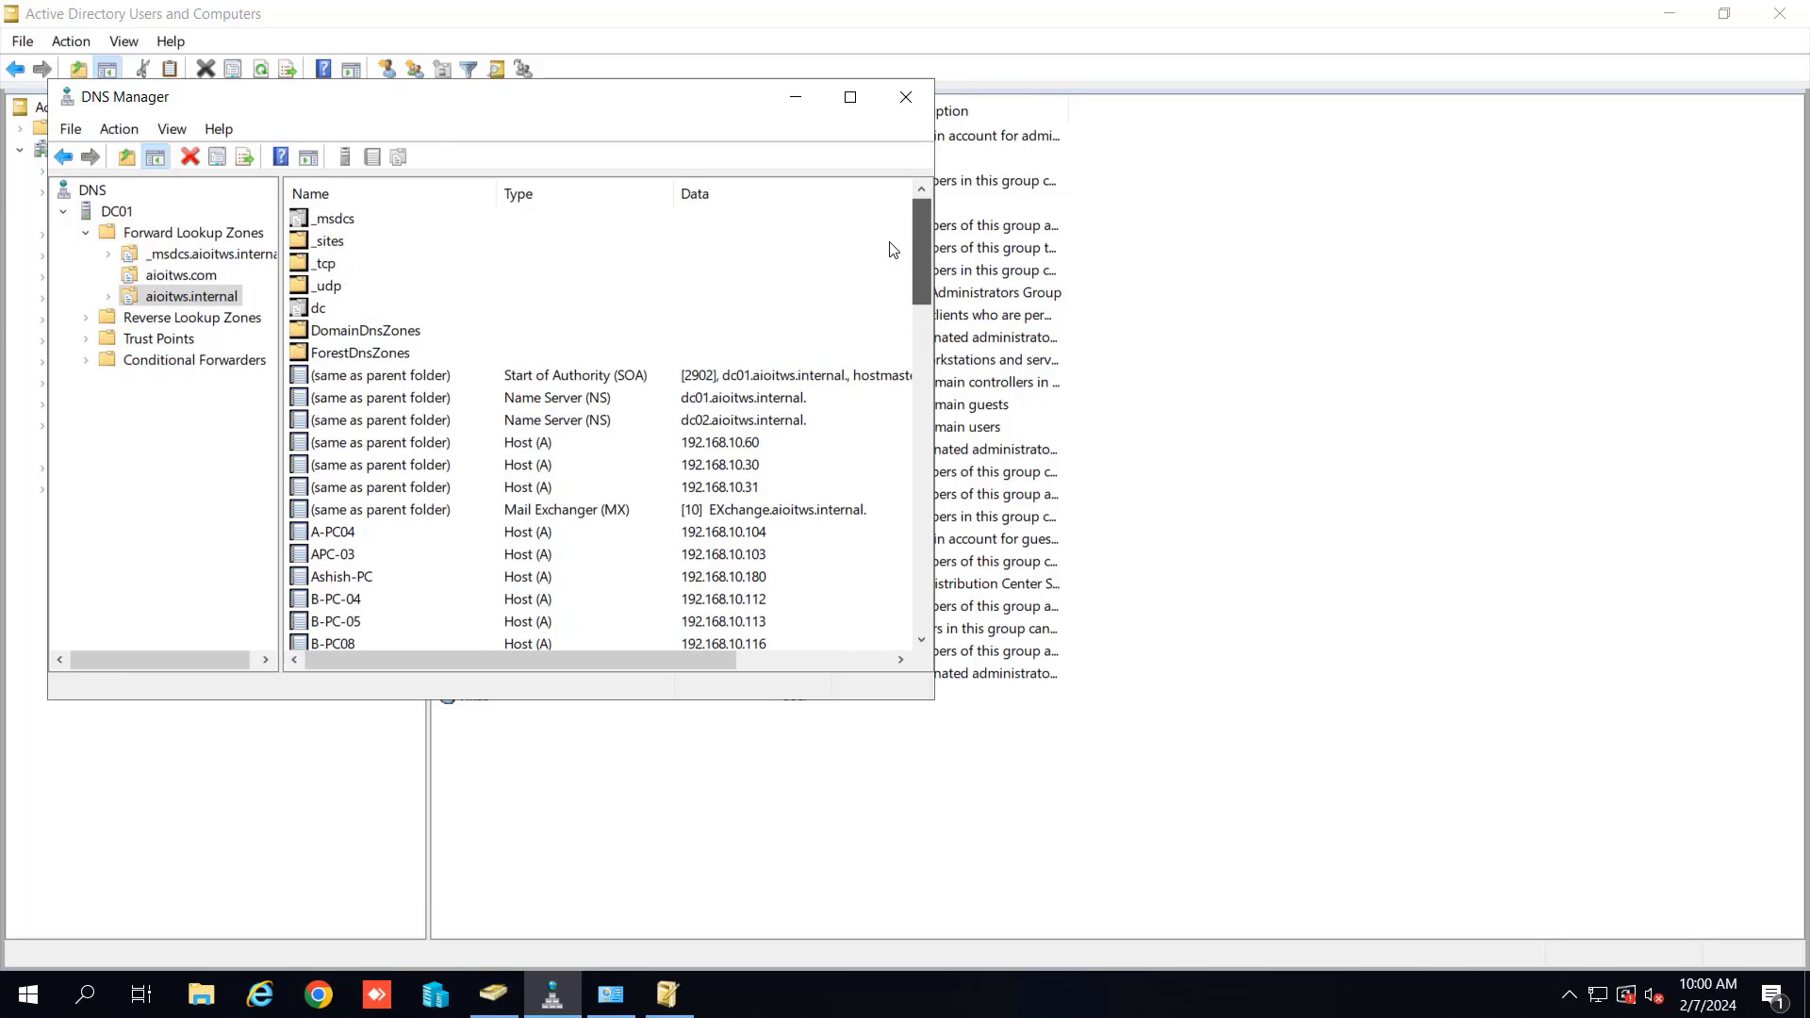
click(202, 279)
- Close DNS Manager, Active Directory Users and Computers, ADSI Edit and Administrative Tools
click(906, 97)
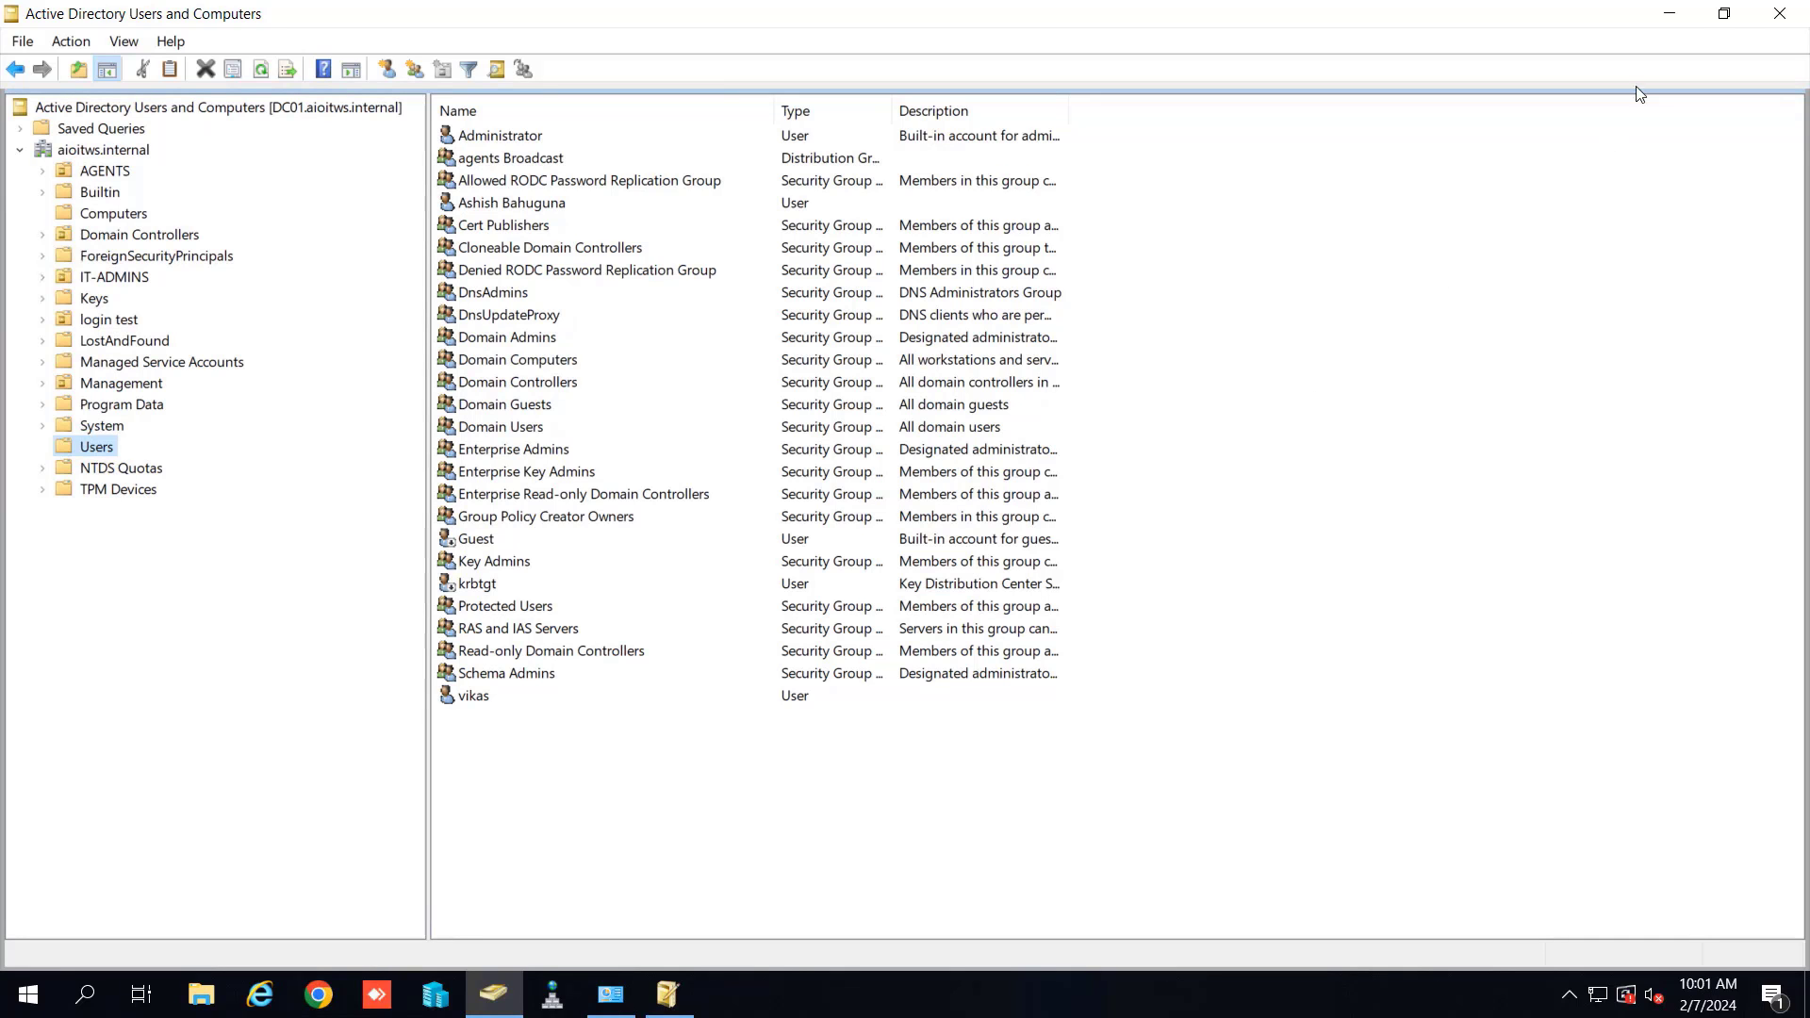
click(1665, 17)
click(1661, 14)
click(1542, 156)
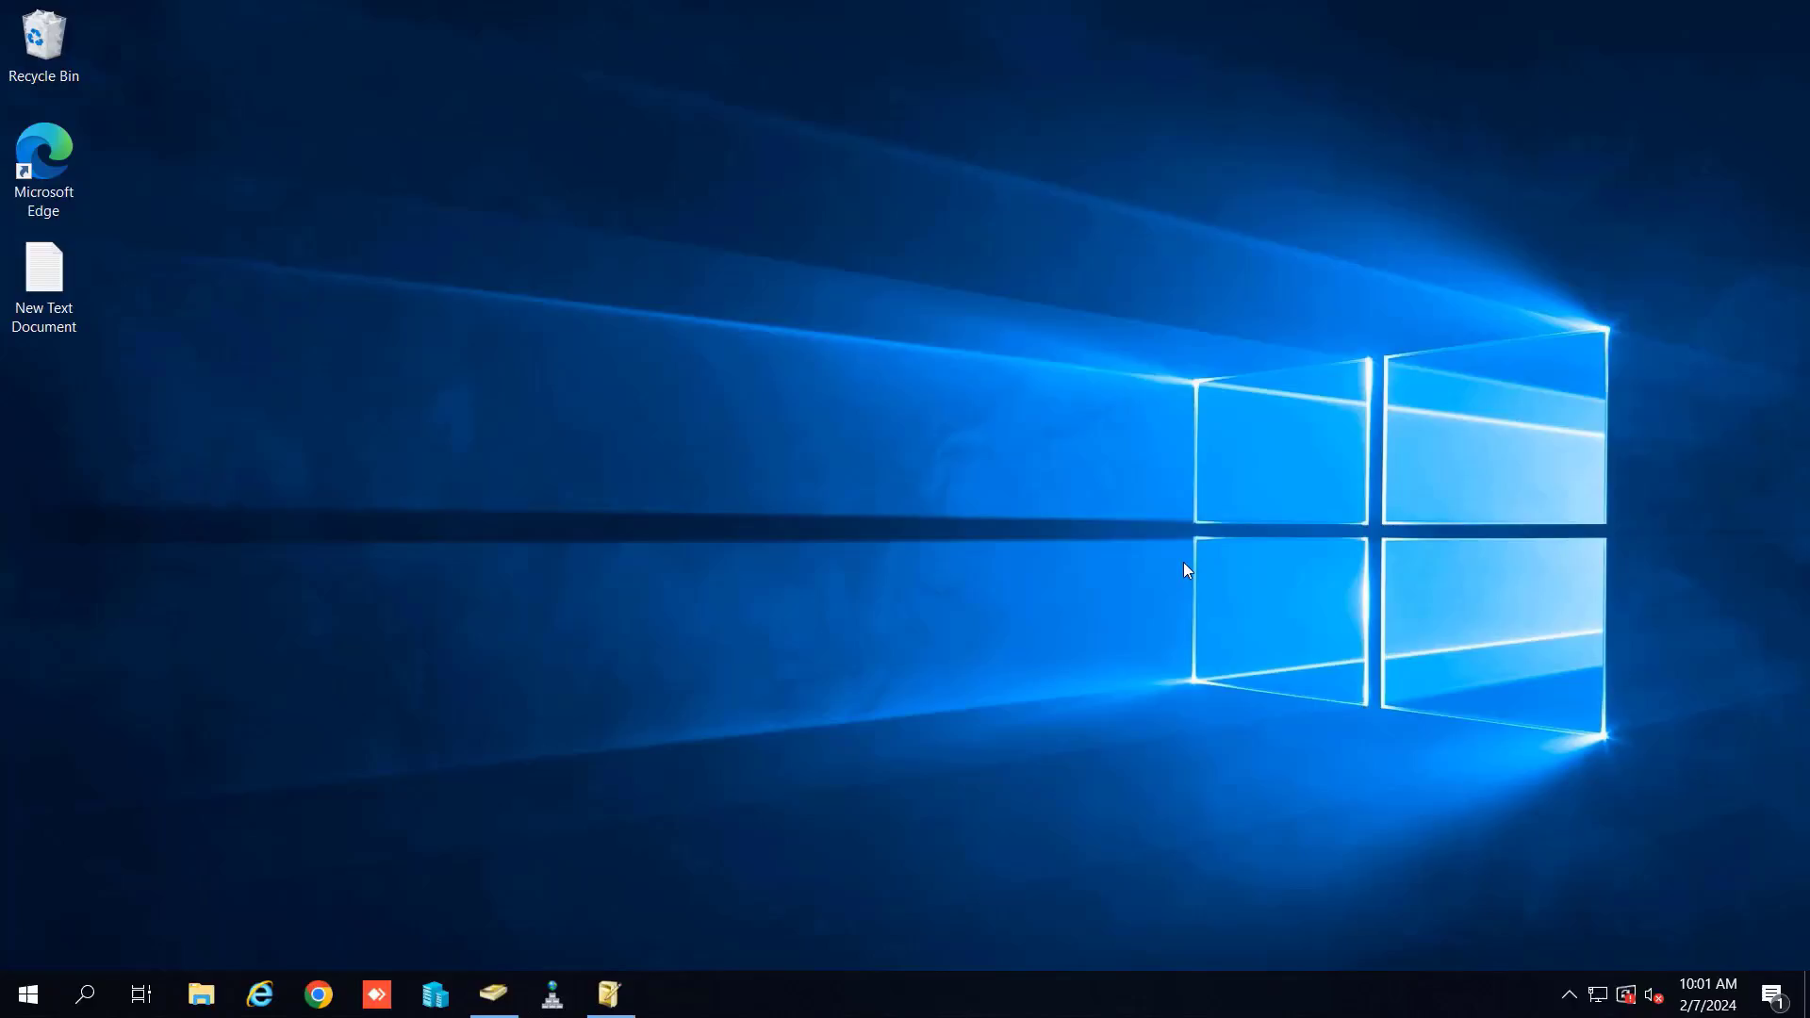